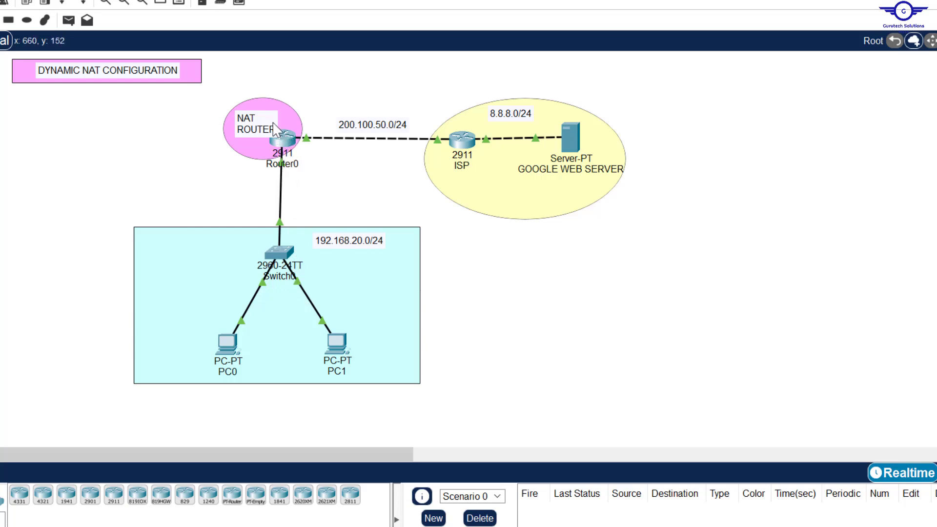
Shift the ISP and Google web server group, with the 200.100.50.0/24 and 8.8.8.0/24 labels, slightly to the right.
drag(366, 122, 358, 120)
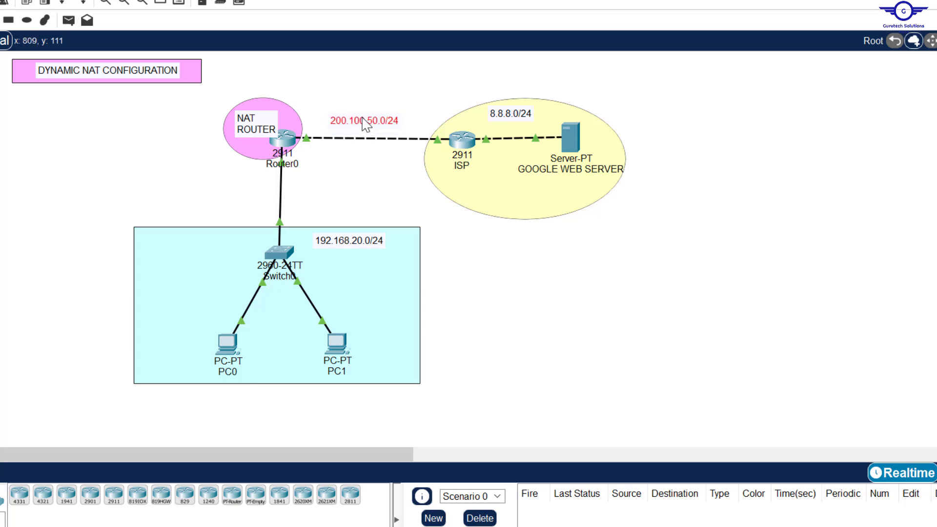
click(370, 195)
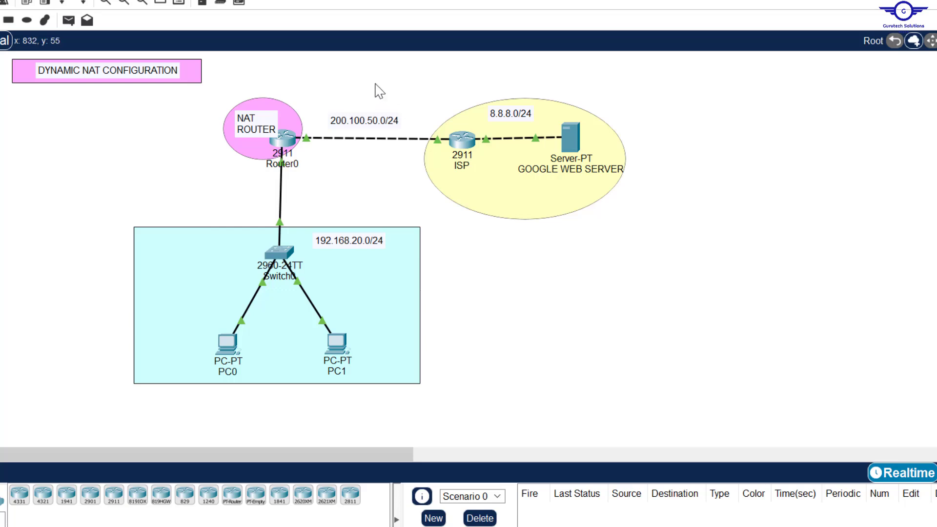
drag(373, 82, 648, 209)
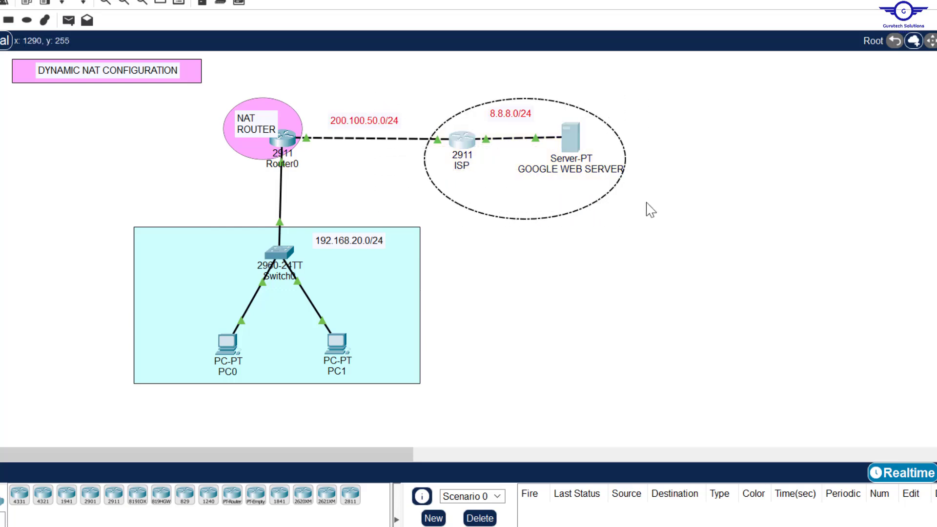
drag(362, 119, 370, 123)
click(369, 192)
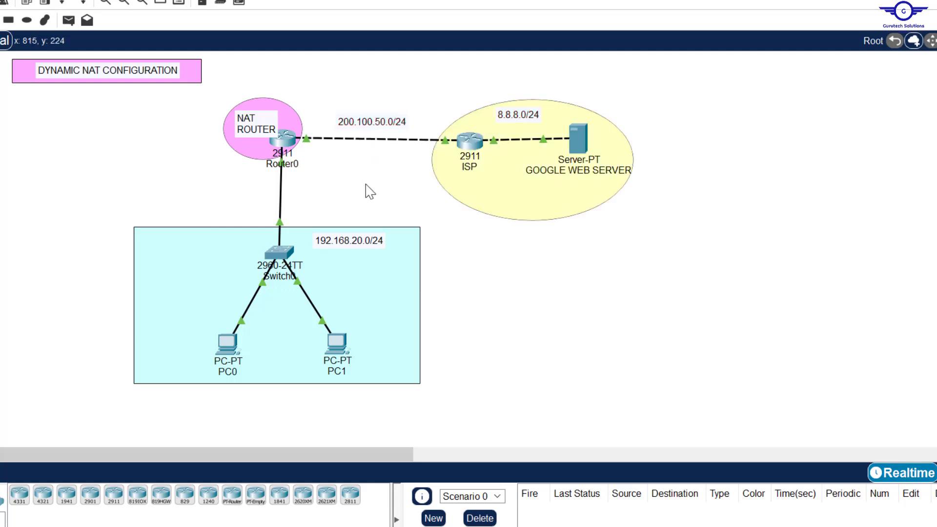
Nudge the 192.168.20.0/24 label and the NAT ROUTER label slightly from their positions in the topology.
mouse_move(367, 247)
mouse_down()
mouse_move(382, 246)
mouse_move(367, 240)
mouse_up()
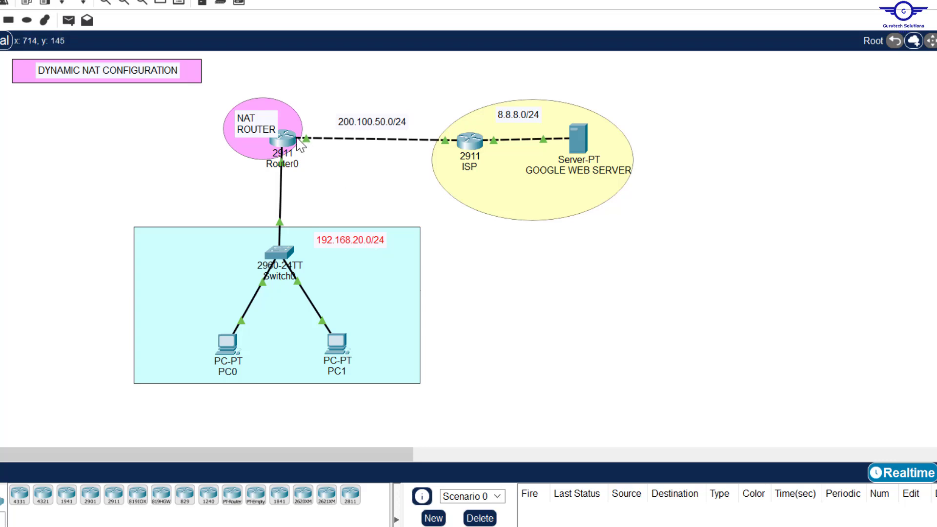
drag(264, 129, 262, 128)
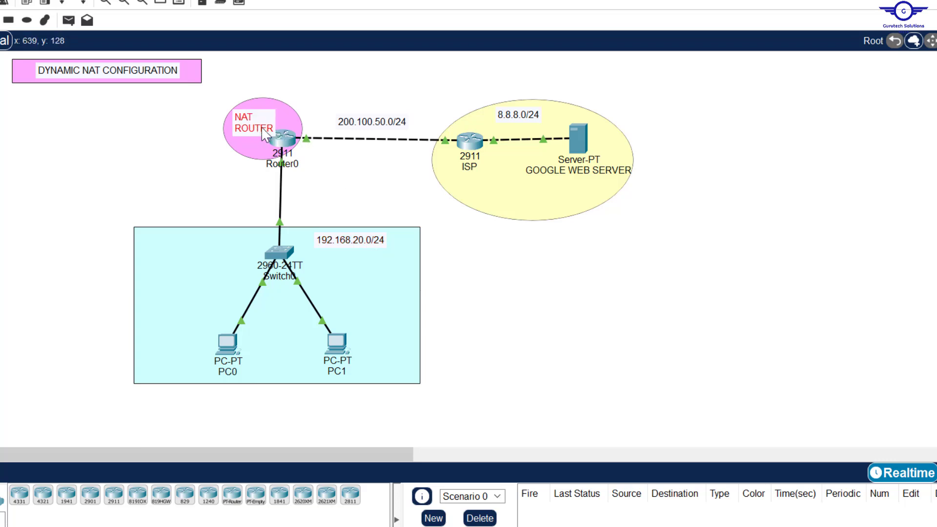
click(356, 87)
Switch to Notepad to review the dynamic NAT steps in config-guide.txt, placing its window below the router links, and return to the topology.
key(alt+Tab)
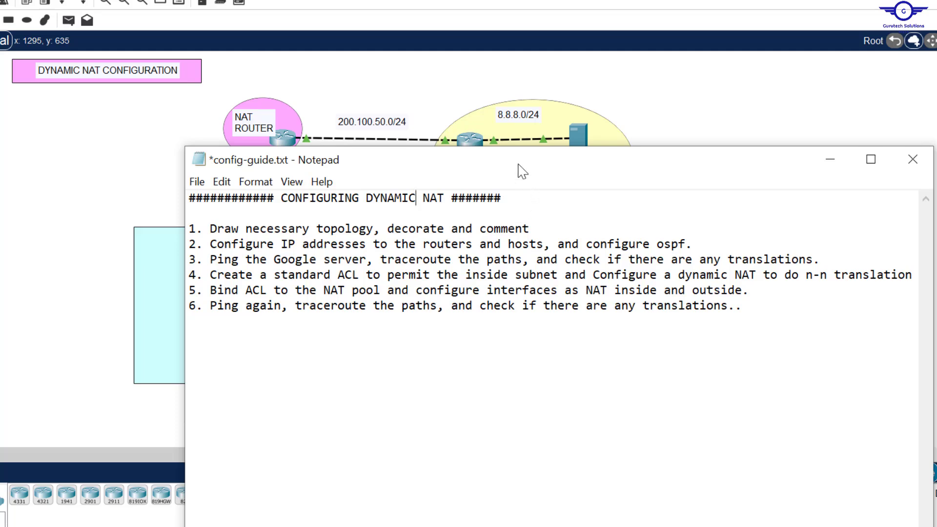
drag(519, 168, 445, 239)
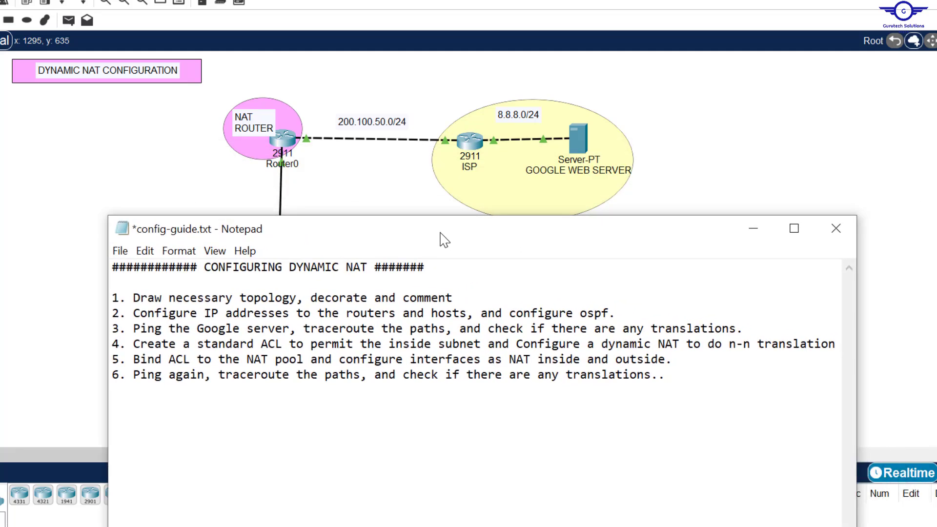
click(336, 267)
click(356, 188)
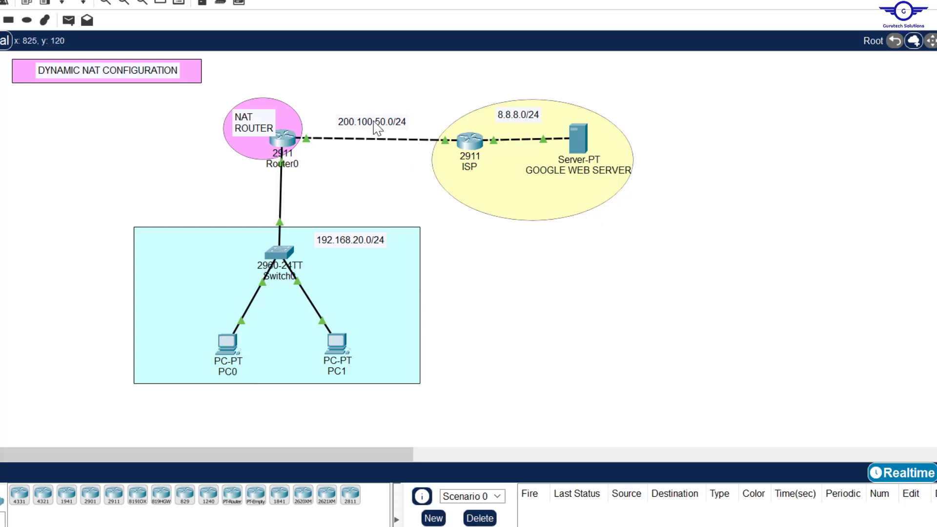
Reposition the labels, moving 200.100.50.0/24 closer to its link, 8.8.8.0/24 and 192.168.20.0/24 rightward, and NAT ROUTER slightly left.
click(392, 122)
drag(375, 122, 375, 127)
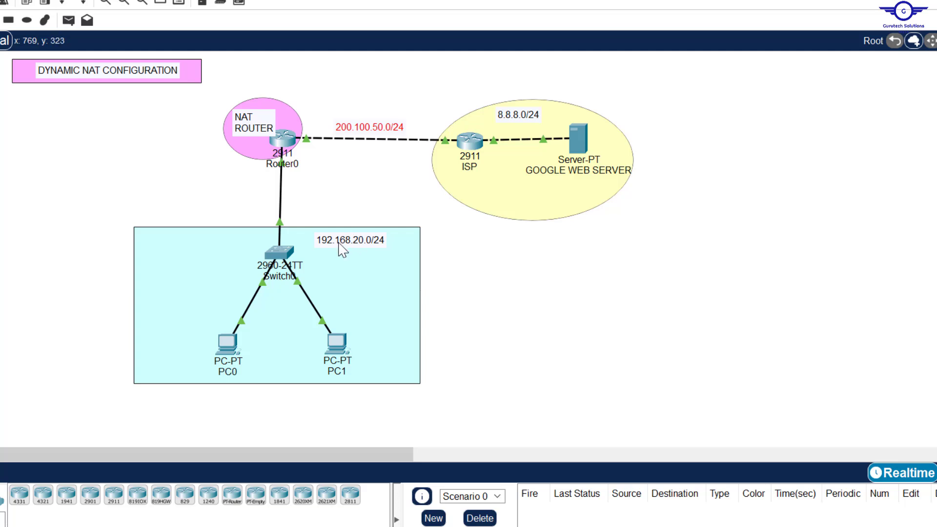
drag(341, 248, 348, 249)
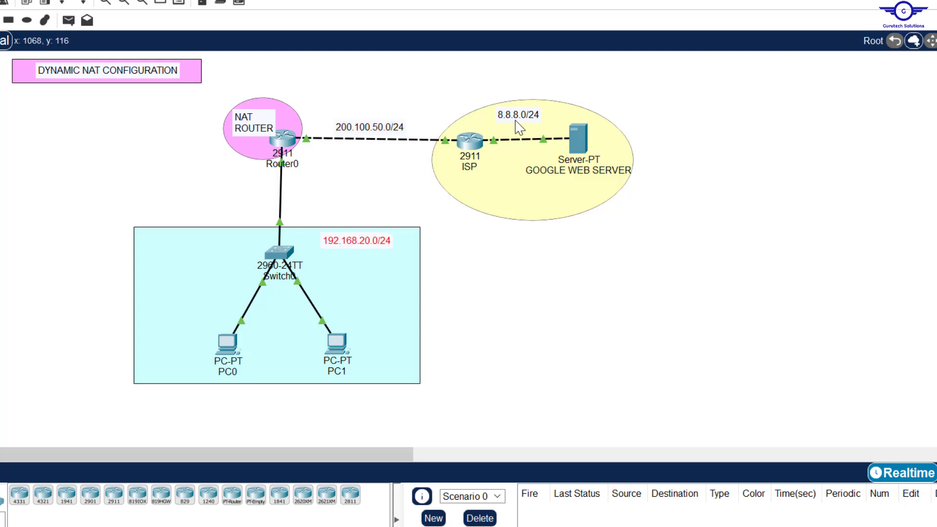
drag(519, 126, 539, 123)
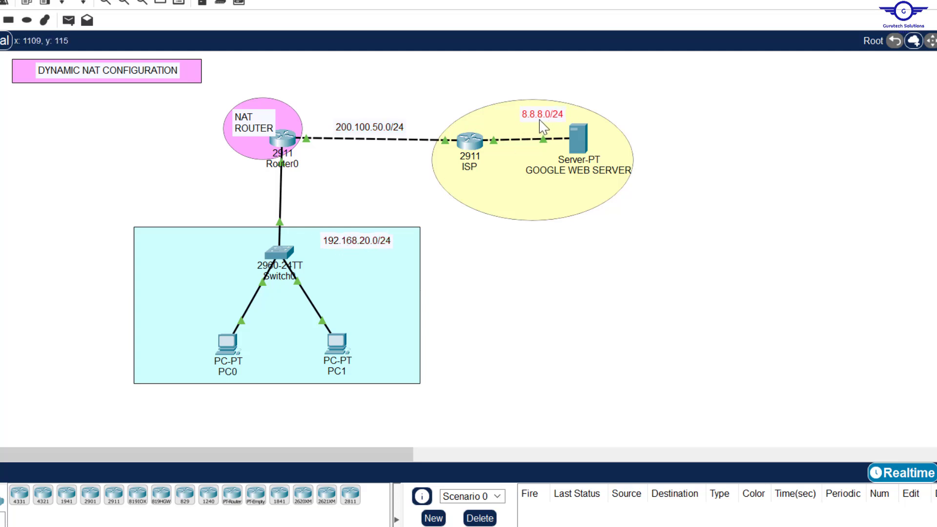
drag(266, 124, 262, 124)
click(357, 183)
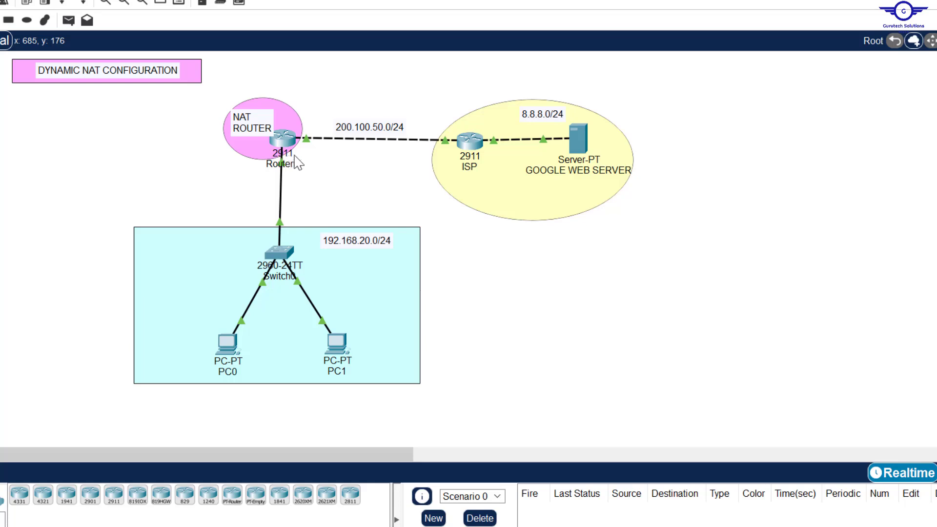
Review the second step of the Notepad config guide, covering IP addressing of routers and hosts and the OSPF configuration.
click(536, 526)
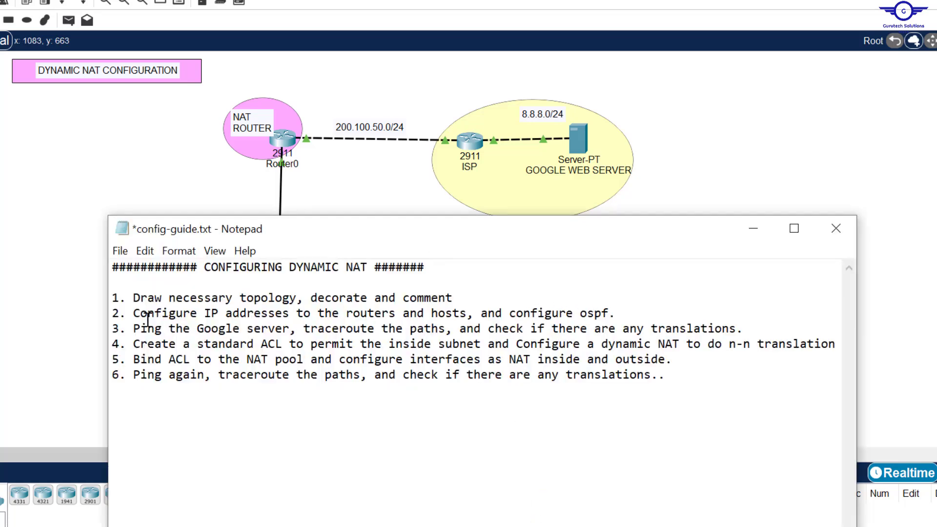
drag(134, 313, 474, 314)
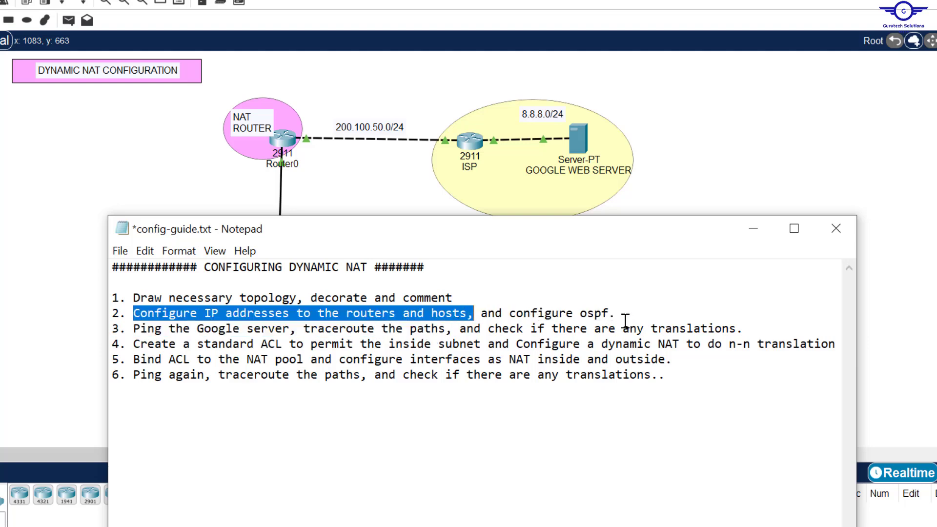
drag(622, 316, 481, 312)
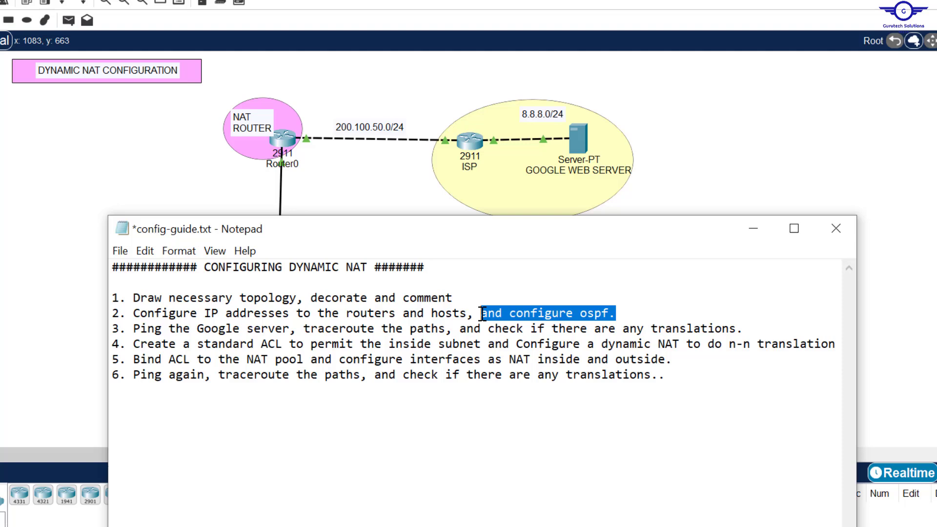
click(362, 191)
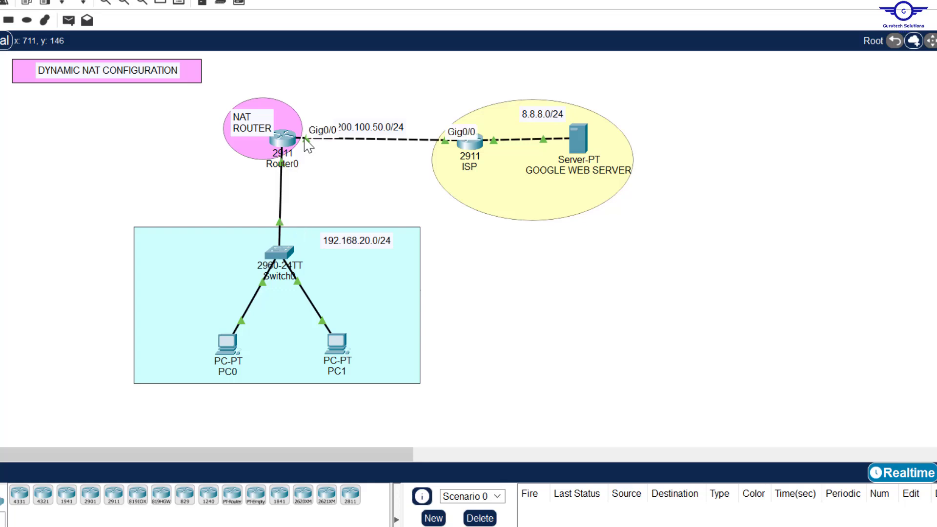
Examine the IP settings of Router0, PC0, the ISP router and the Google web server, and recheck the config guide.
mouse_move(282, 143)
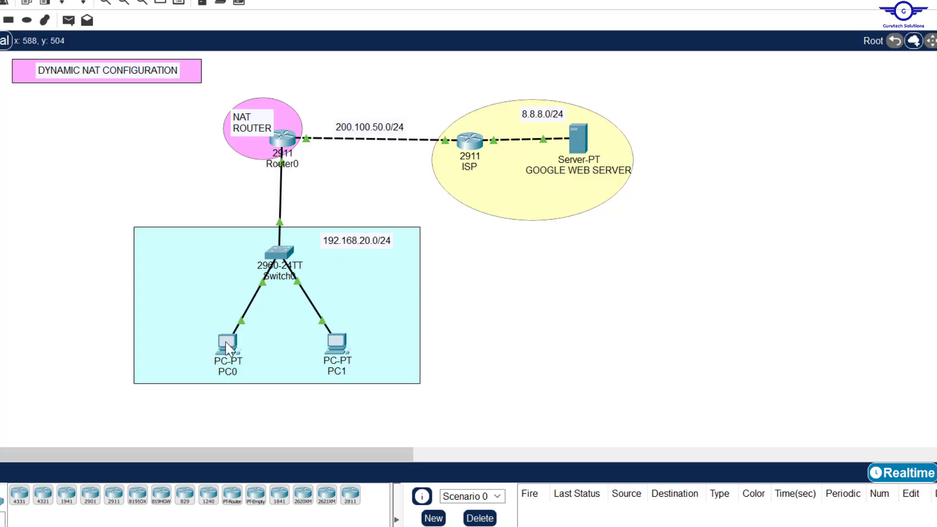
mouse_move(224, 347)
mouse_move(470, 143)
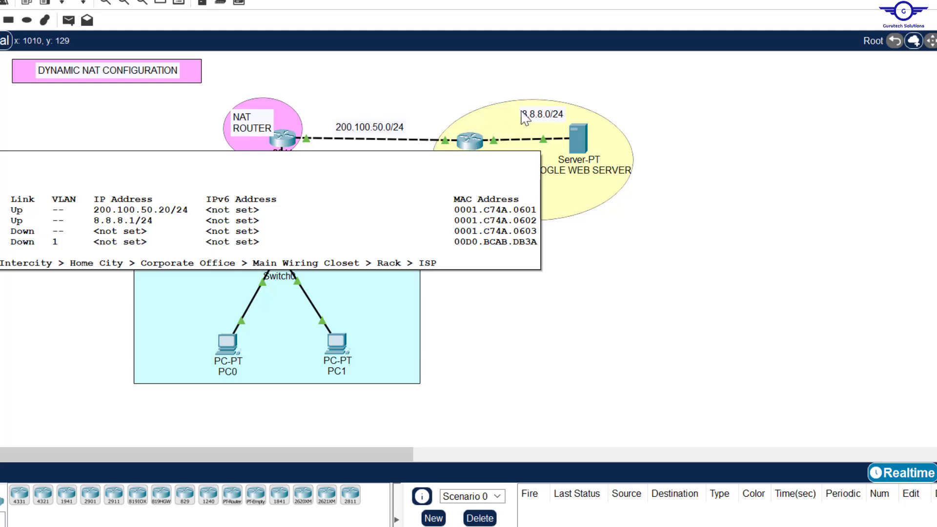
mouse_move(577, 132)
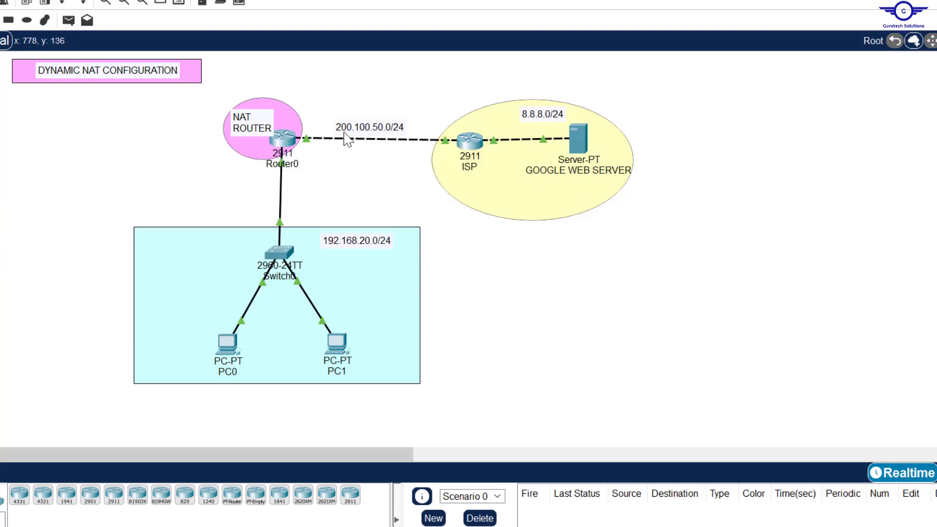
click(593, 526)
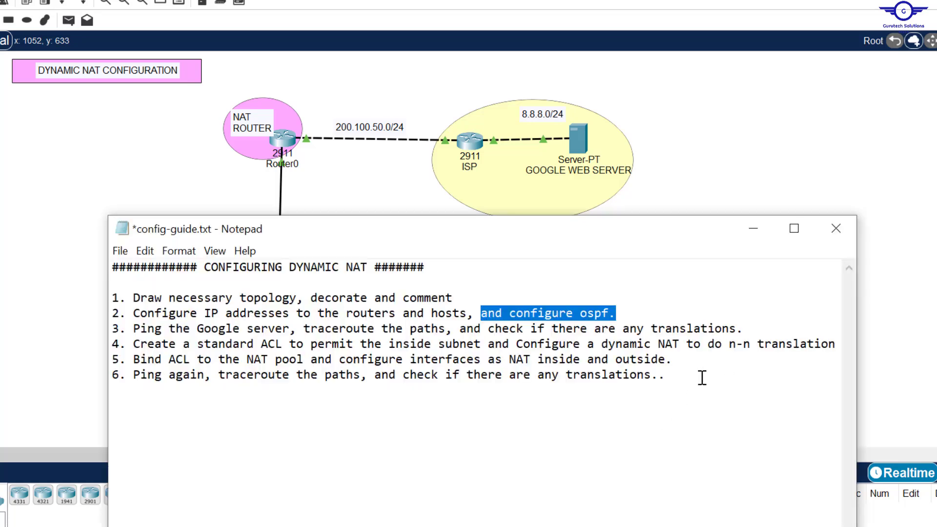
click(365, 172)
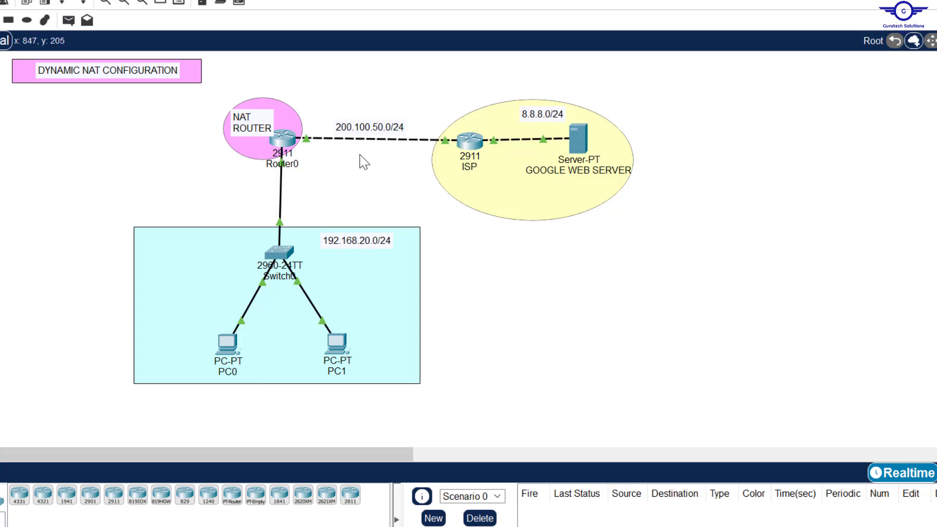
Open the command-line interface of Router0, the NAT router, and start a console session.
click(282, 139)
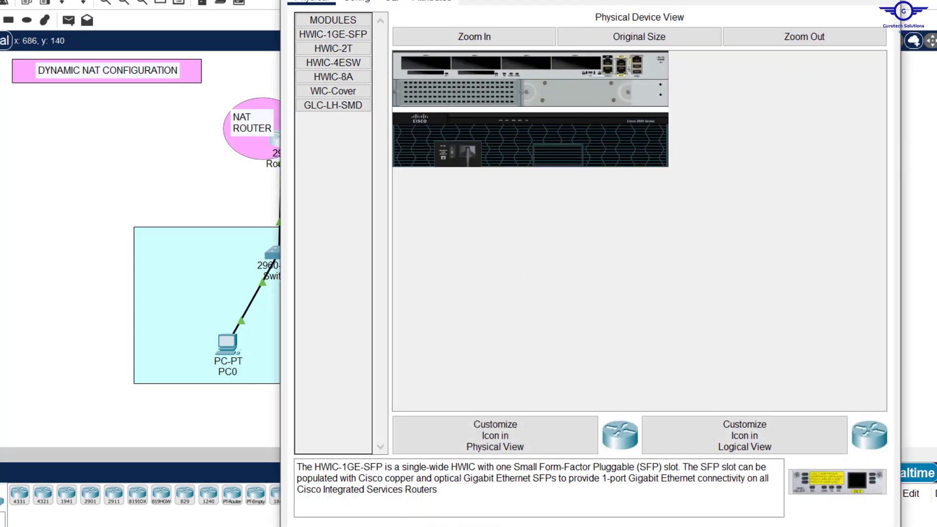
click(398, 3)
key(Return)
key(Return)
key(Return)
key(Return)
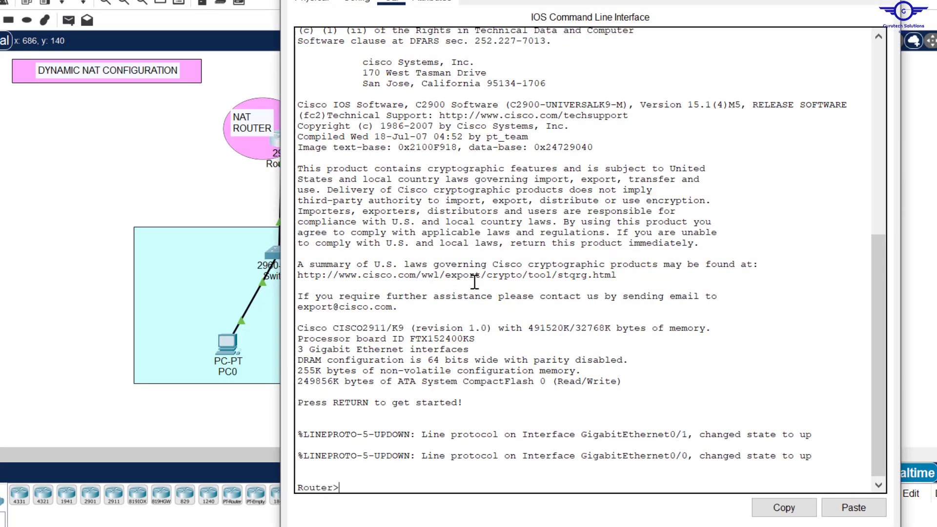
Enter privileged mode on Router0 with en, and global configuration mode with conf t.
text(en)
key(Return)
key(Return)
key(Return)
key(Return)
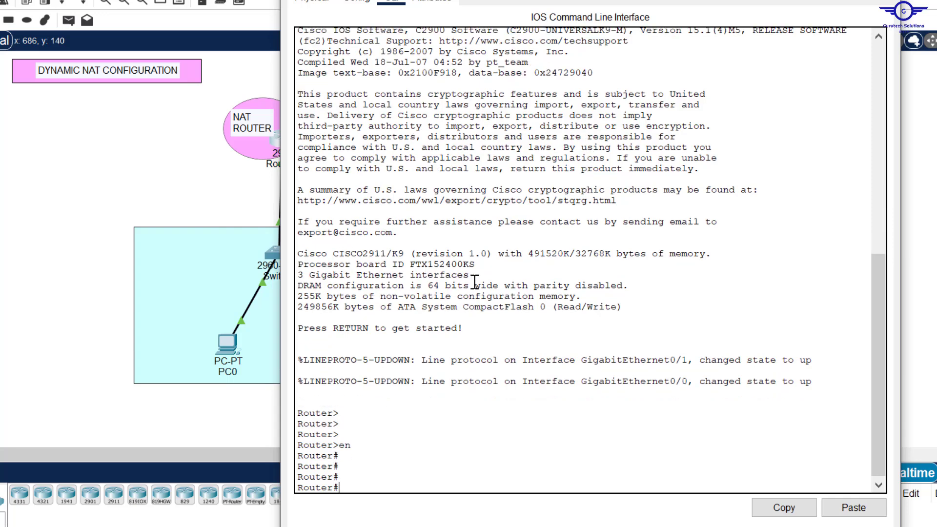
text(conf t)
key(Return)
key(Return)
key(Return)
key(Return)
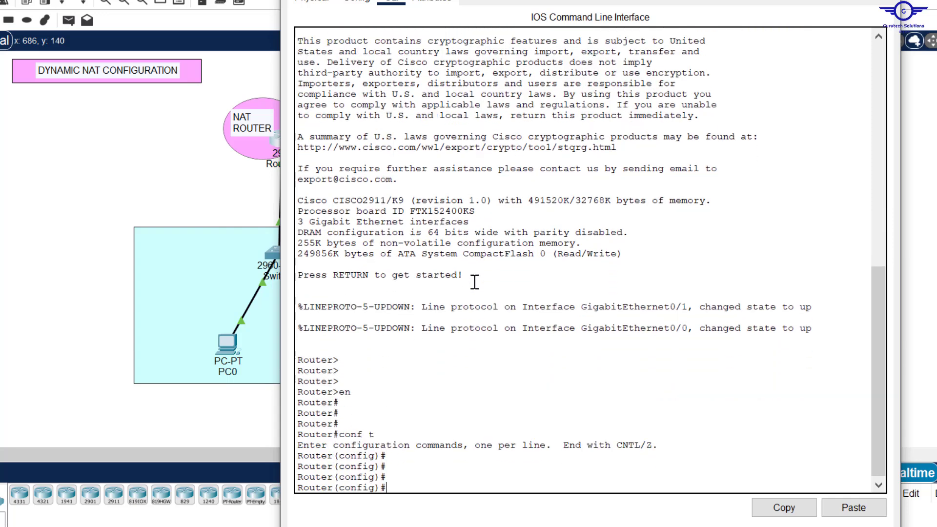
Start OSPF process 45 on Router0 with router ospf 45.
text(t)
key(Tab)
text(o)
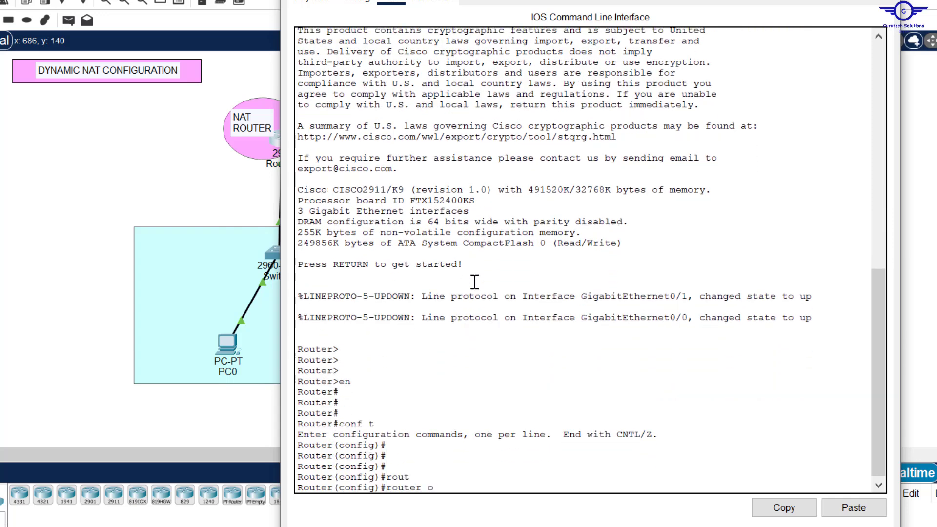
text(s)
key(Tab)
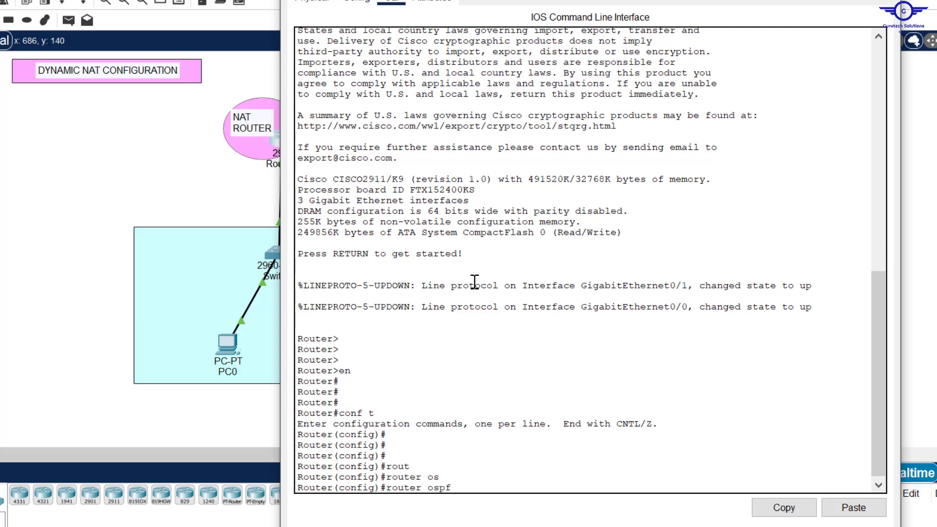
text(45)
key(Return)
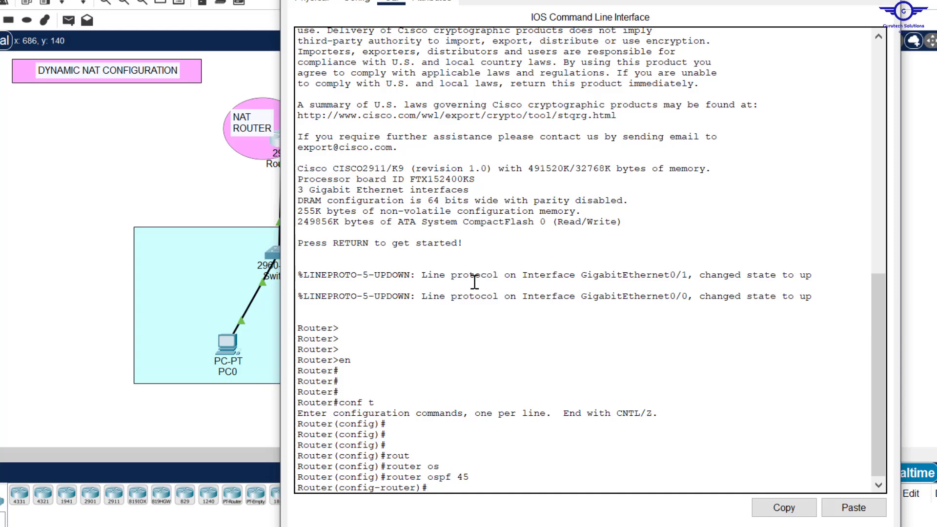
Set the OSPF router ID of Router0 to 4.3.2.1.
text(rou)
key(Tab)
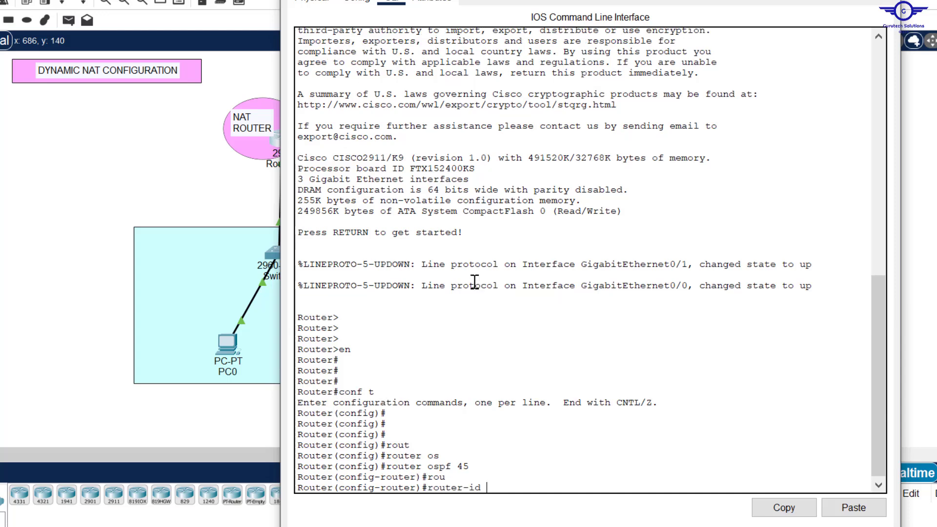
text(4.3.2.1)
key(Return)
key(Return)
key(Return)
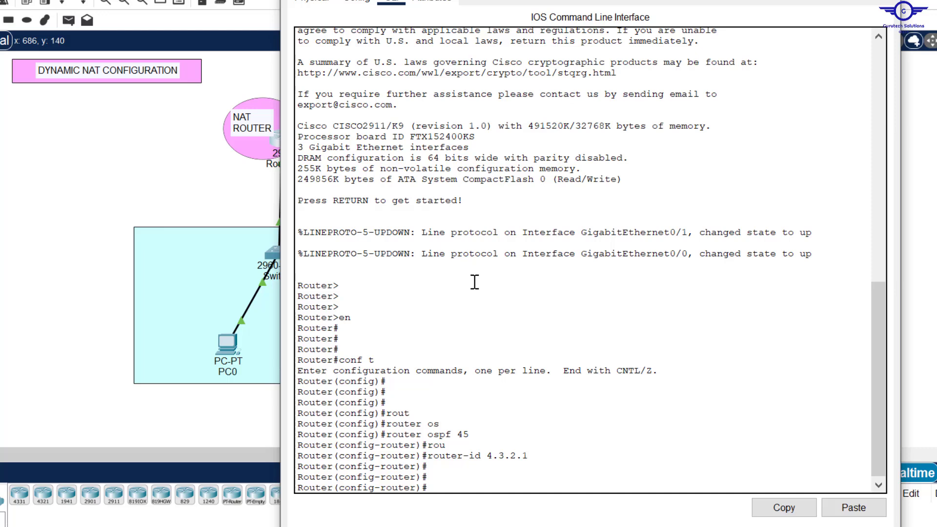
Advertise network 200.100.50.0 with wildcard mask 0.0.0.255 in OSPF area 0, and lower the top edge of the Router0 window.
text(net)
key(Tab)
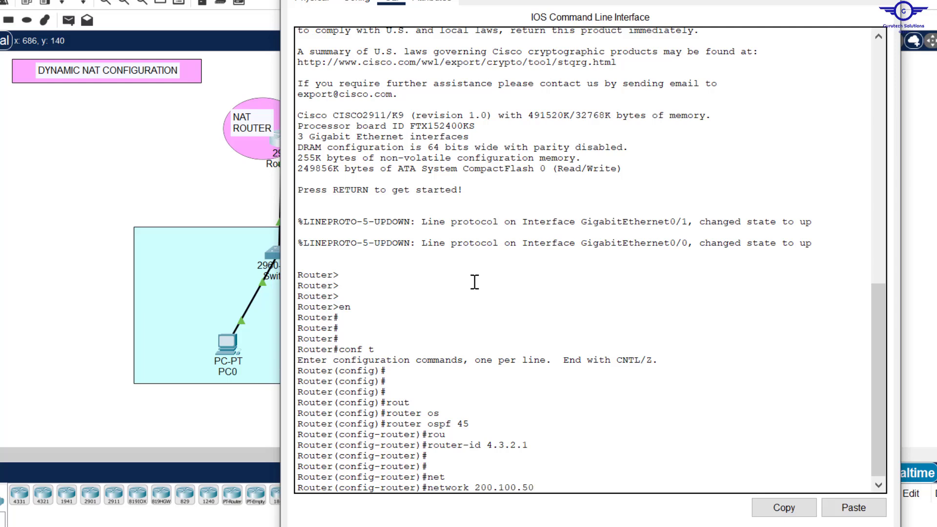
text(200.100.50.0 0.0.0.255 ar)
key(Tab)
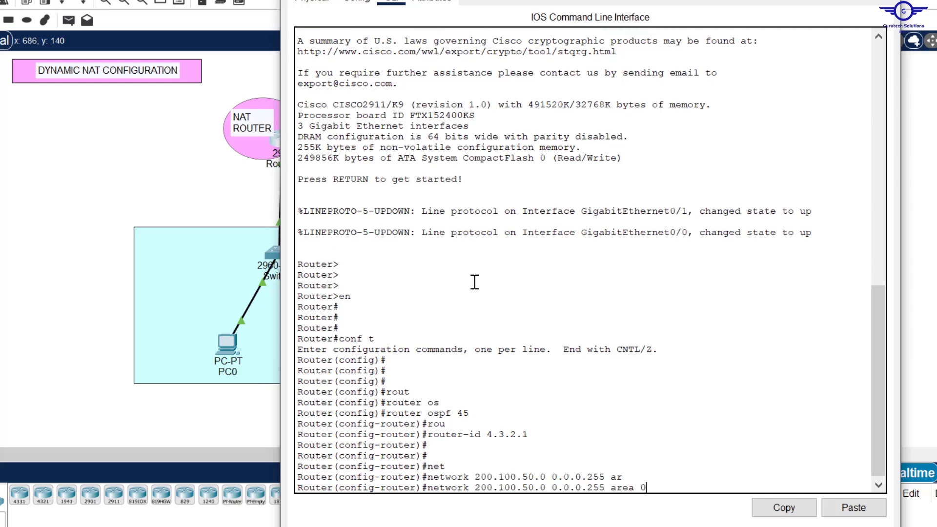
text(0)
key(Return)
drag(613, 0, 612, 48)
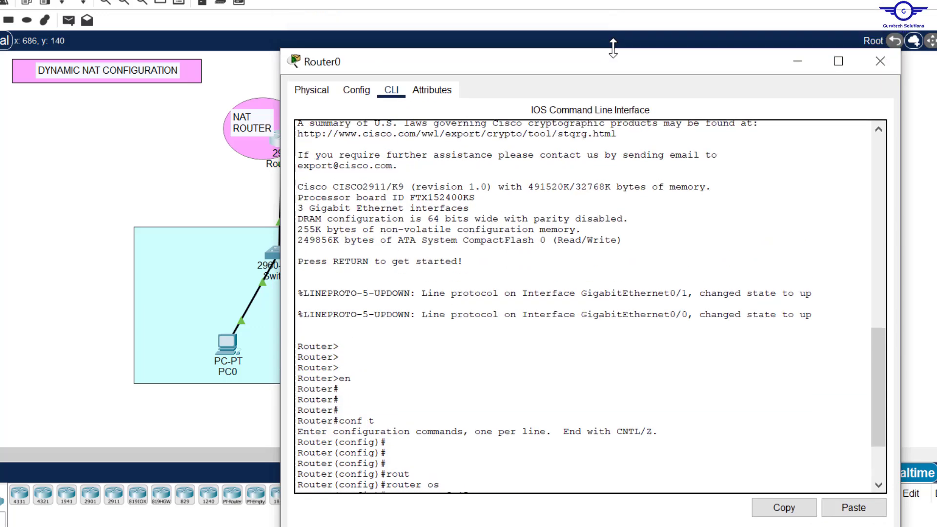
key(Return)
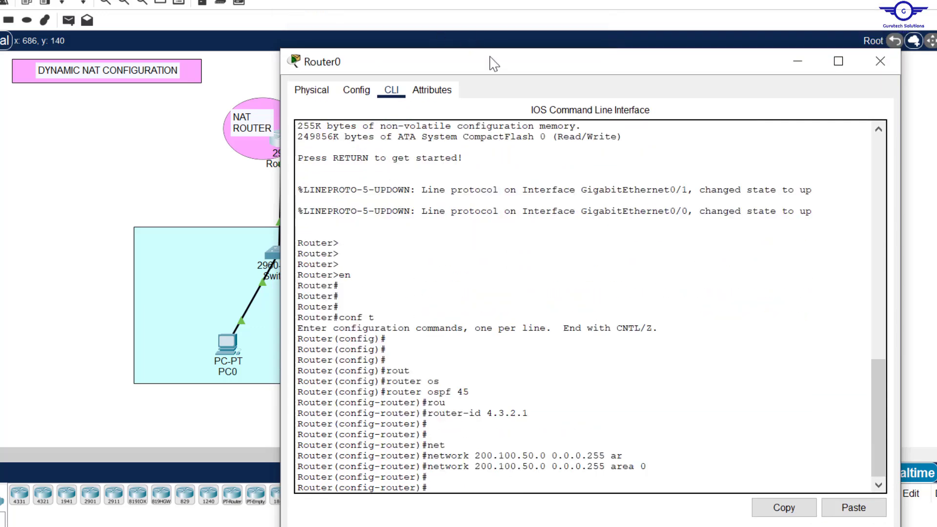
Advertise network 192.168.20.0 with wildcard mask 0.0.0.255 in OSPF area 0 on Router0.
drag(491, 62, 526, 59)
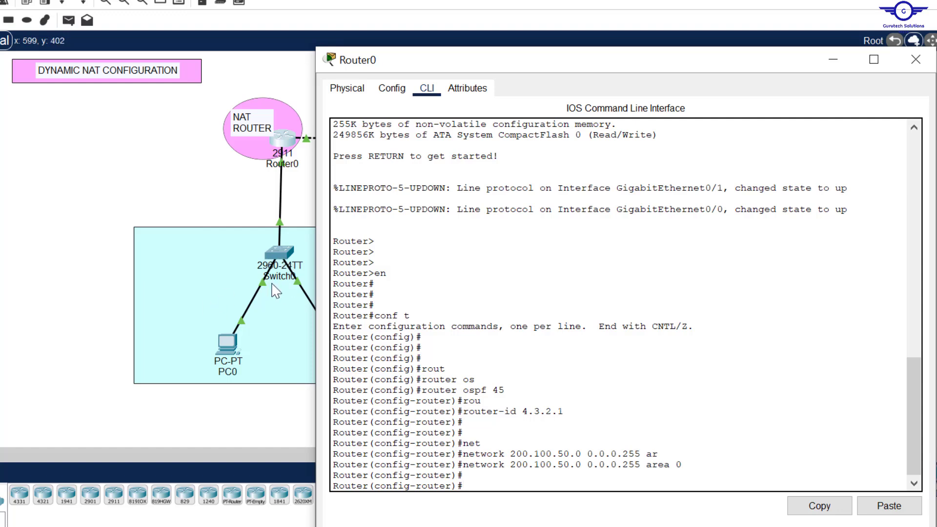
text(net)
key(Tab)
text(192.)
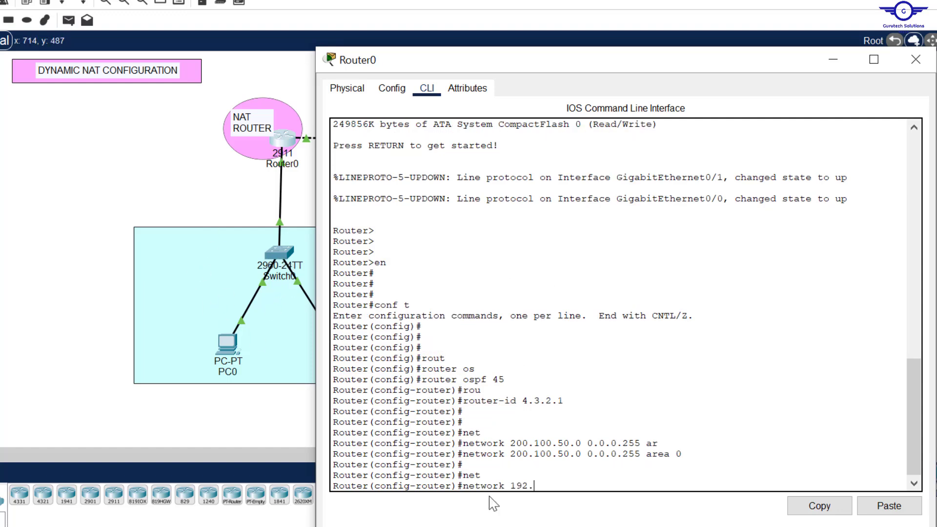
text(168.20.0 0.0.0.255 ar)
key(Tab)
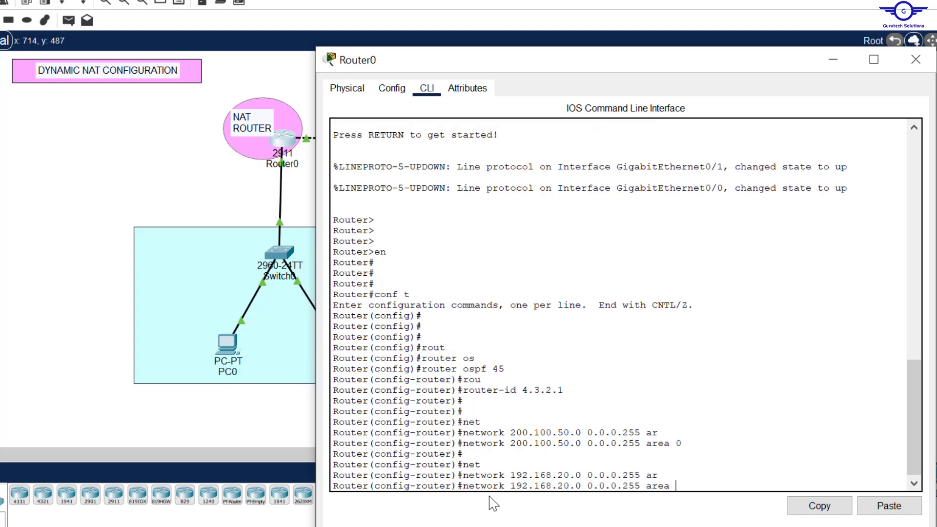
text(0)
key(Return)
Exit OSPF configuration on Router0, save the configuration with do wr, and close the Router0 window.
text(exi)
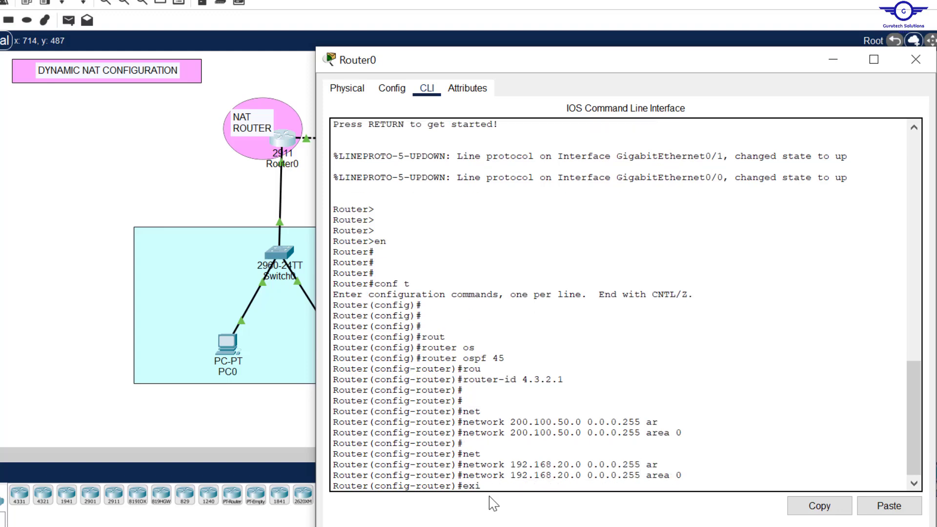
text(t)
key(Return)
key(Return)
key(Return)
key(Return)
text(do wr)
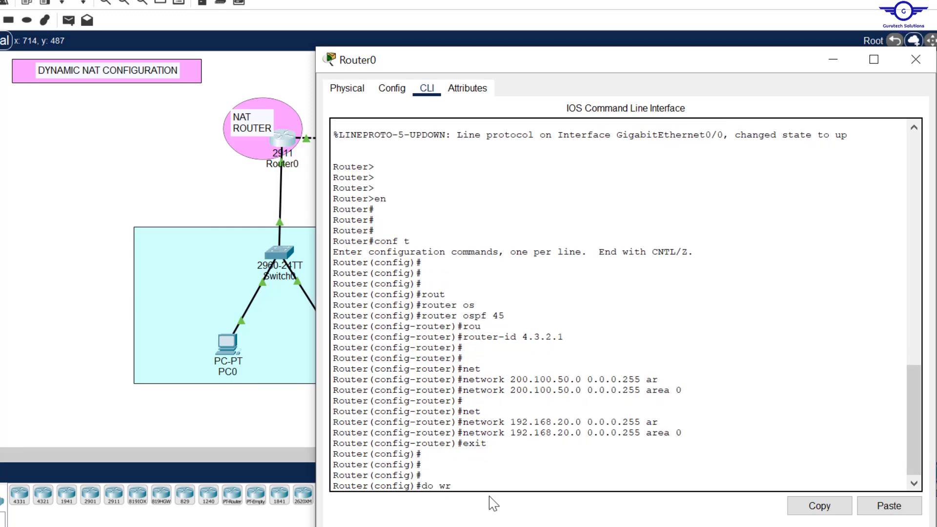
key(Return)
click(915, 60)
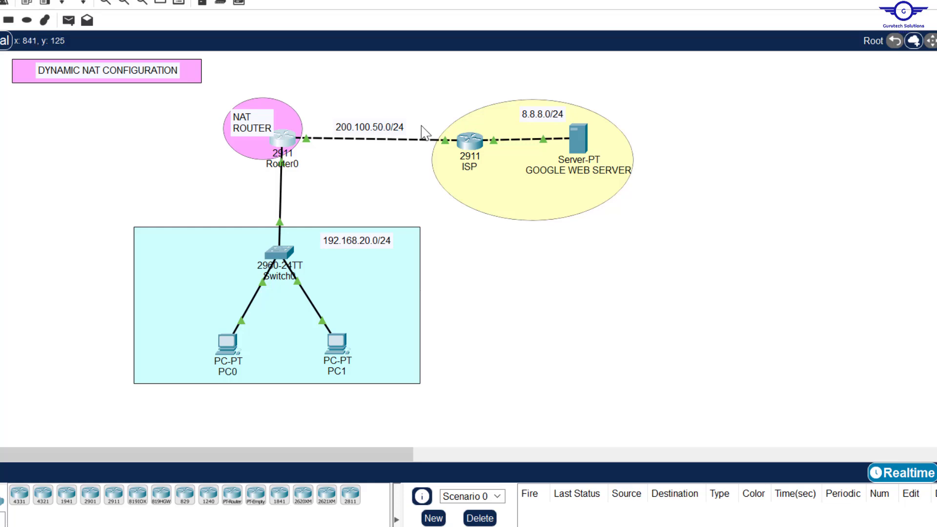
Open the ISP router's command line and leave interface configuration mode with ex.
click(469, 142)
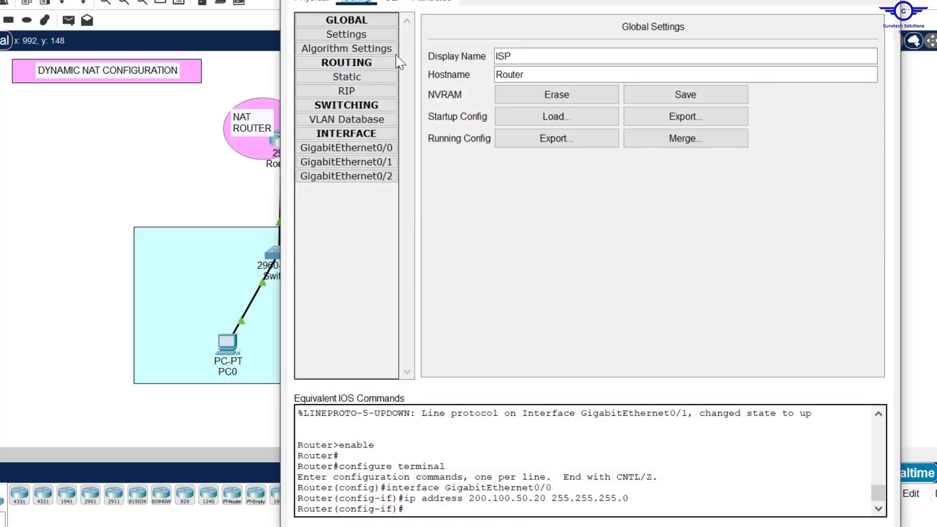
click(391, 2)
key(Return)
key(Return)
key(Return)
key(Return)
text(ex)
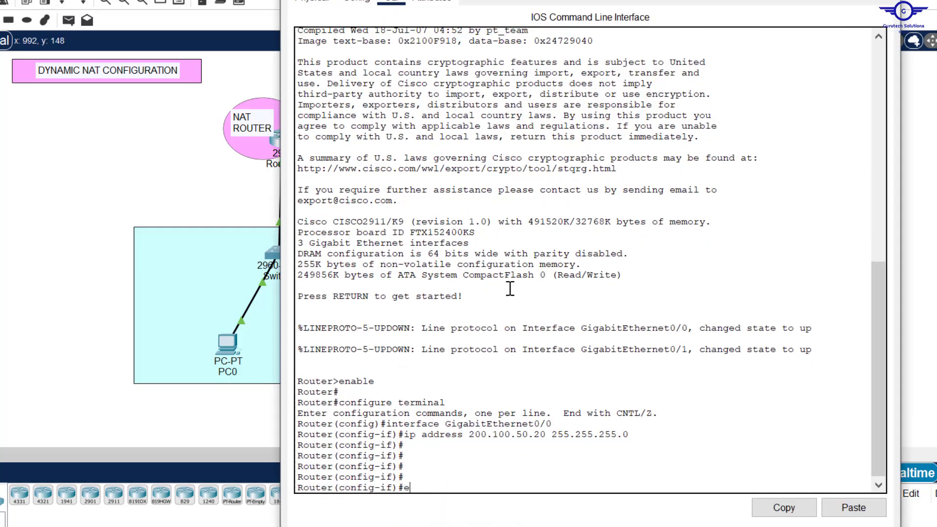
key(Return)
key(Return)
key(Return)
key(Return)
key(Return)
key(Return)
key(Return)
Start OSPF process 45 on the ISP router with router ospf 45.
text(rou)
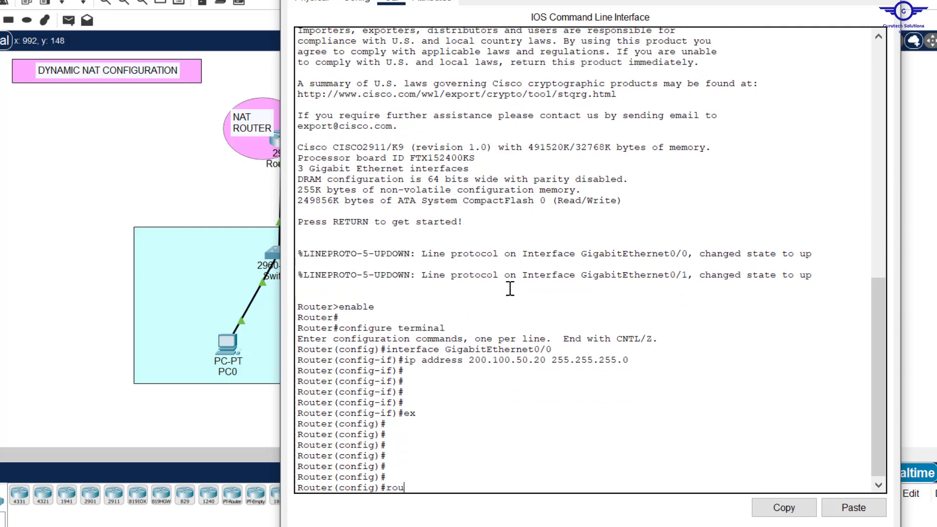
key(Tab)
text(o)
key(Tab)
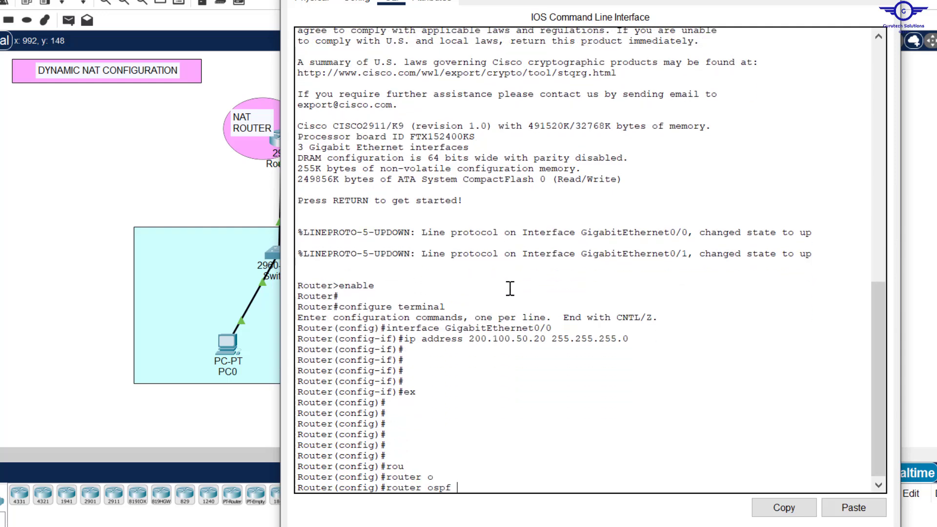
text(45)
key(Return)
key(Return)
key(Return)
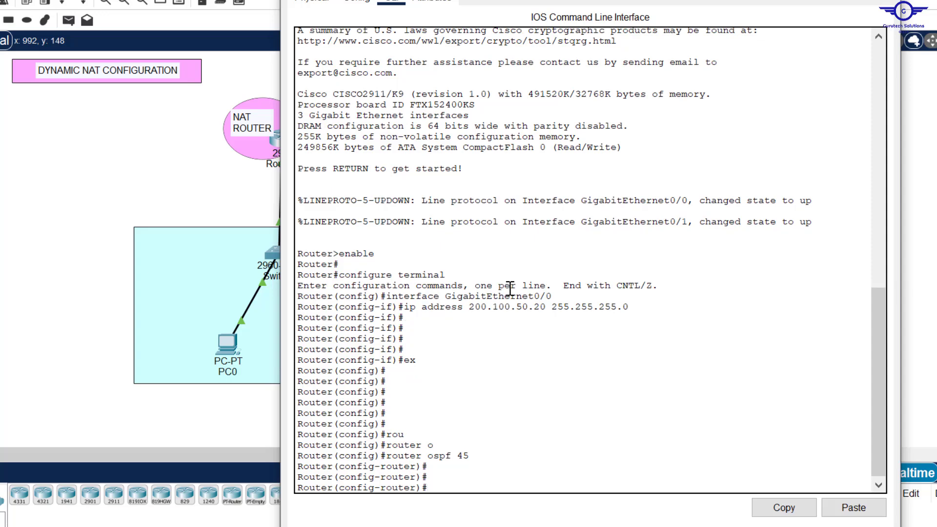
Set the OSPF router ID of the ISP router to 5.1.2.4.
text(ro)
key(Tab)
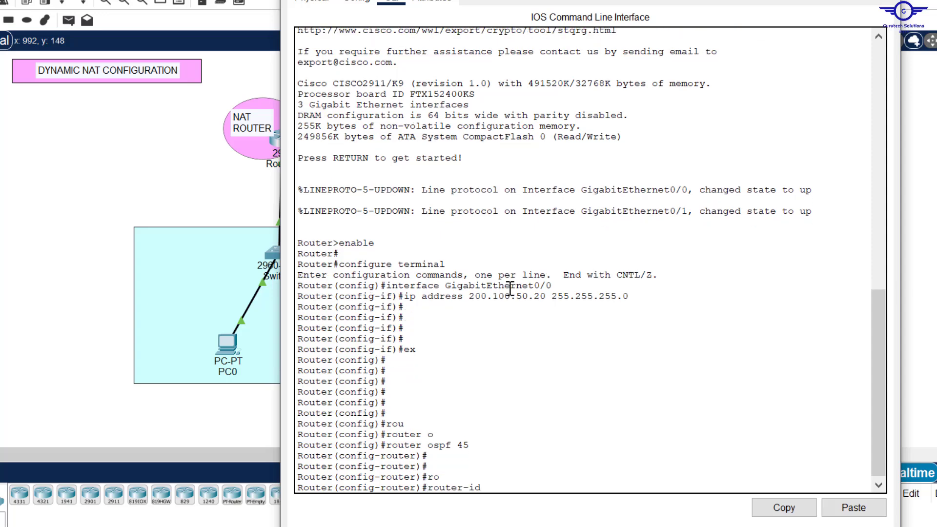
text(5.1.2.4)
key(Return)
key(Return)
key(Return)
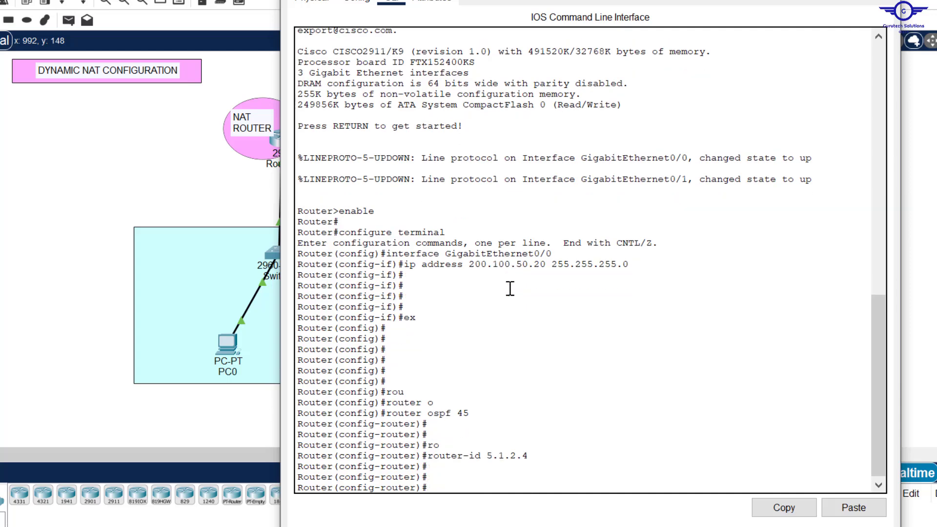
Advertise network 8.8.8.0 with wildcard mask 0.0.0.255 in OSPF area 0 on the ISP router.
text(net)
key(Tab)
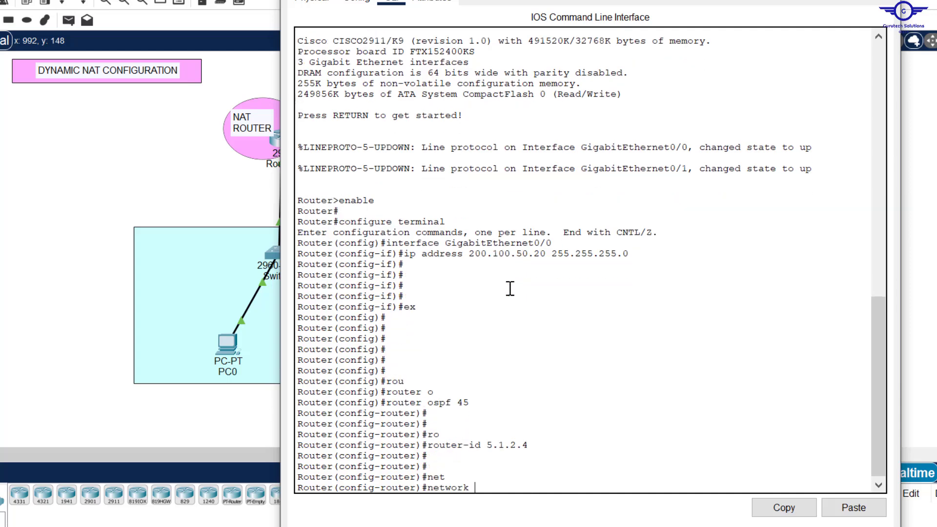
text(8.8)
text(.8.0 0.0.0.255 ar)
key(Tab)
text(0)
key(Return)
key(Return)
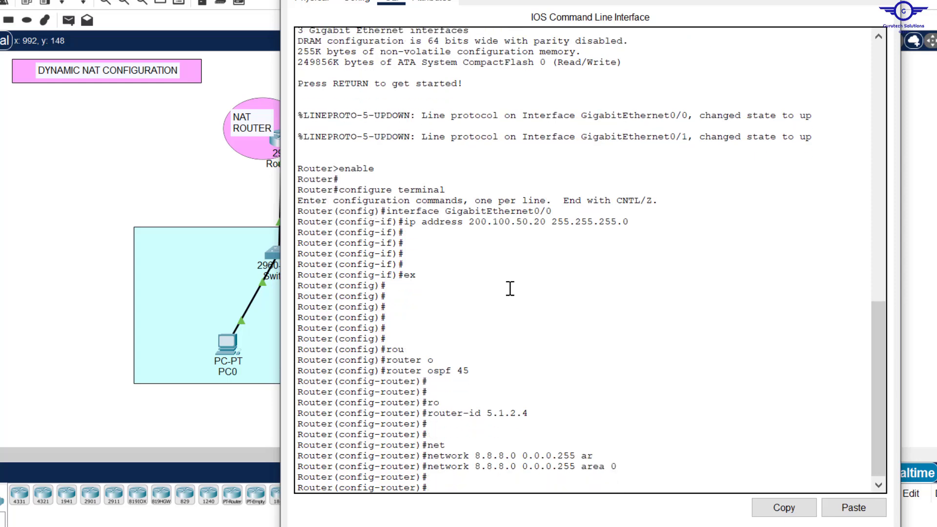
Reuse the previous network command to advertise 200.100.50.0 with wildcard mask 0.0.0.255 in area 0 on the ISP router.
key(Up)
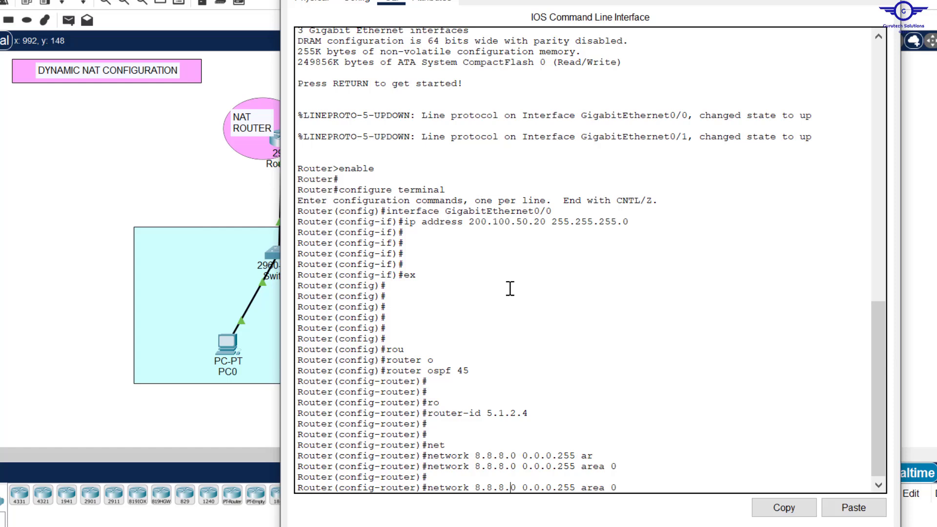
key(BackSpace)
key(BackSpace)
key(BackSpace)
key(BackSpace)
key(BackSpace)
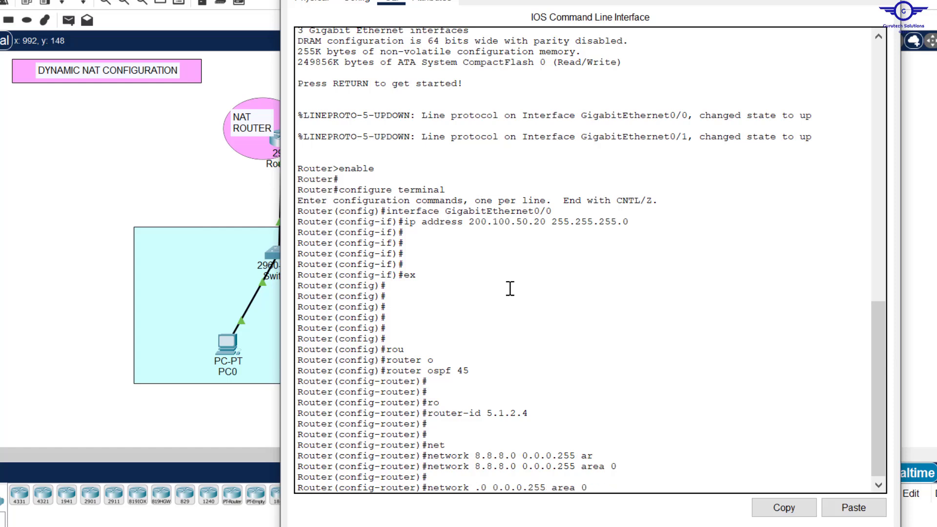
text(200.100)
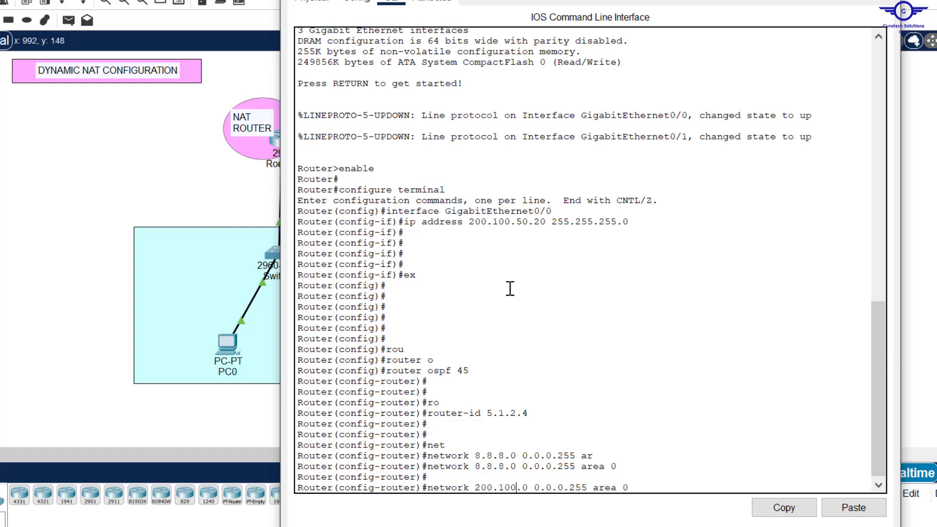
text(.50)
key(Return)
Leave OSPF configuration mode on the ISP router with ex.
text(ex)
key(Return)
key(Return)
key(Return)
key(Return)
key(Return)
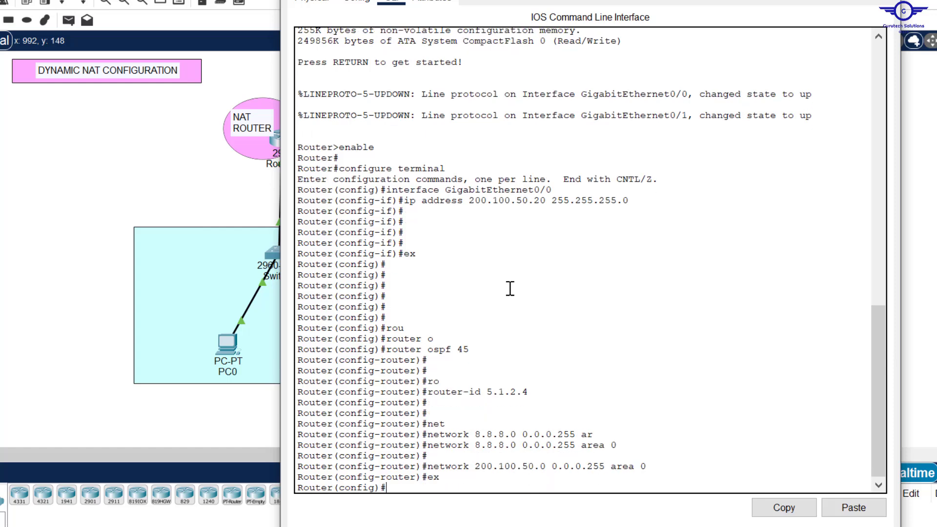
Save the ISP router's configuration with do wr.
text(do wtr)
key(Return)
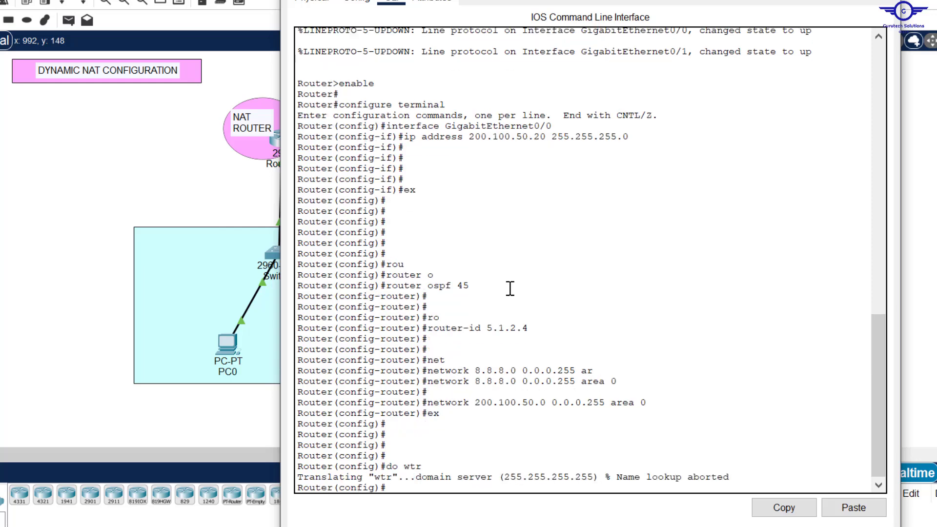
key(Return)
key(Return)
key(Return)
text(do wtr)
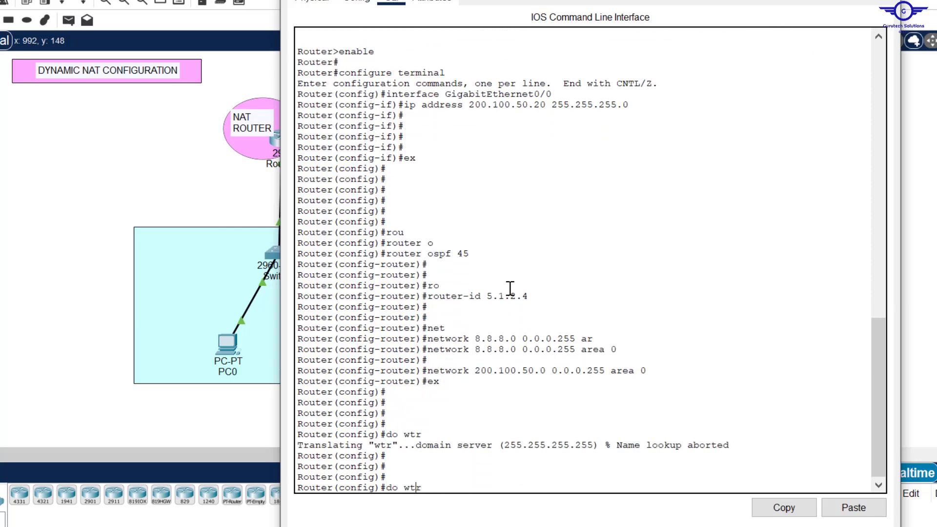
key(Return)
key(Return)
key(Return)
key(Return)
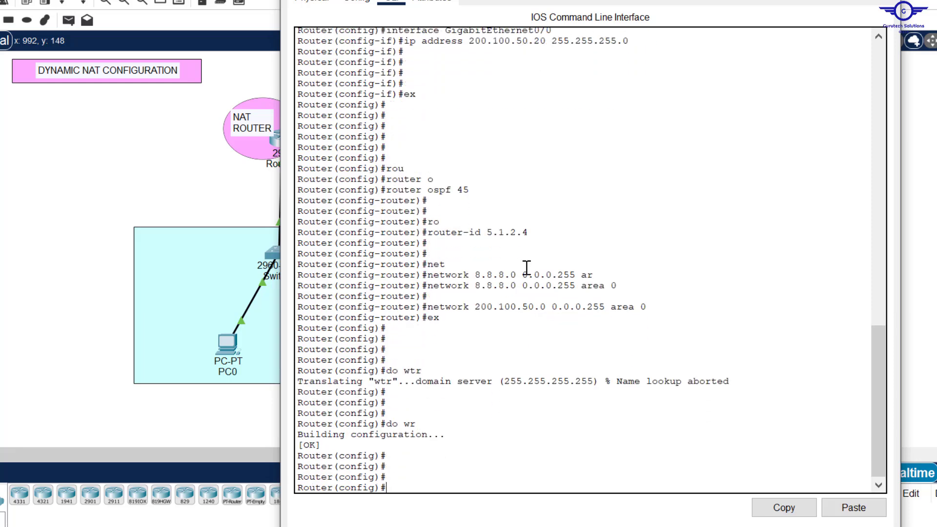
Lower the top edge of the ISP window, highlight the neighbor ID in the OSPF adjacency message, and return to the topology.
drag(703, 0, 703, 43)
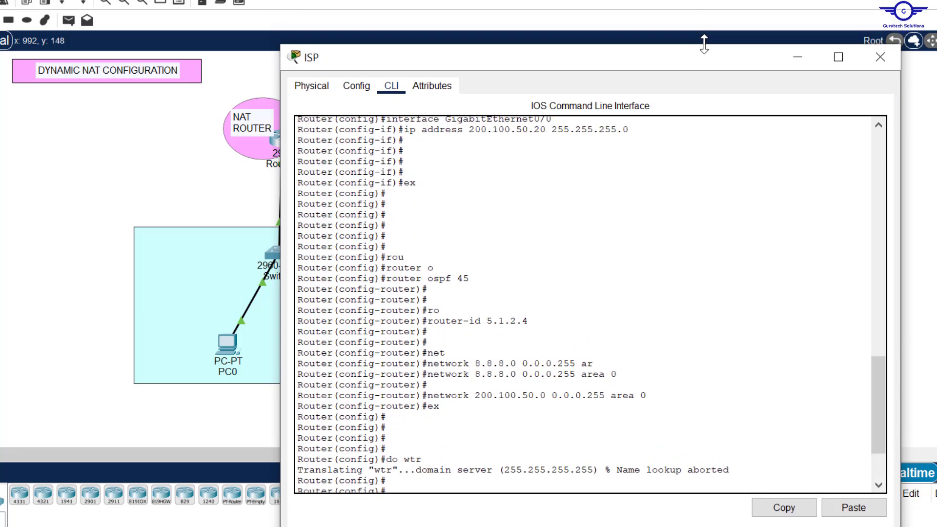
key(Return)
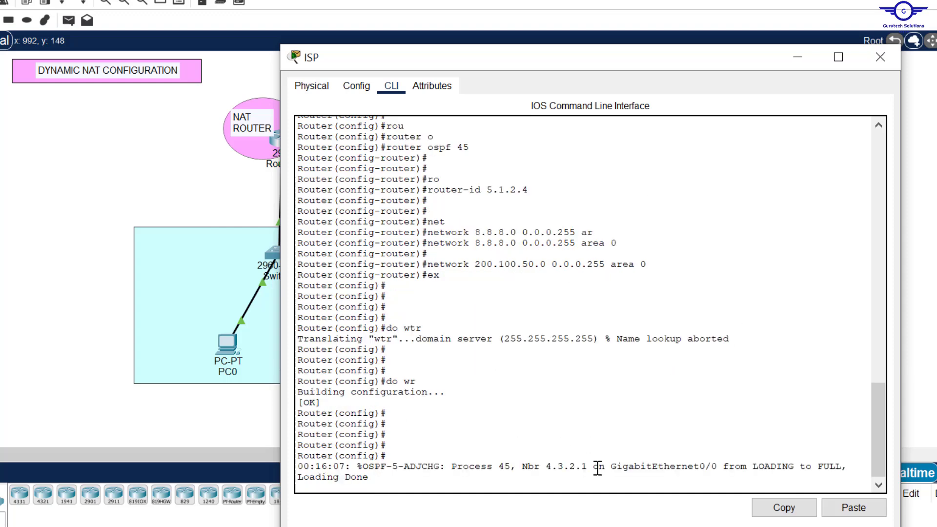
drag(588, 467, 541, 466)
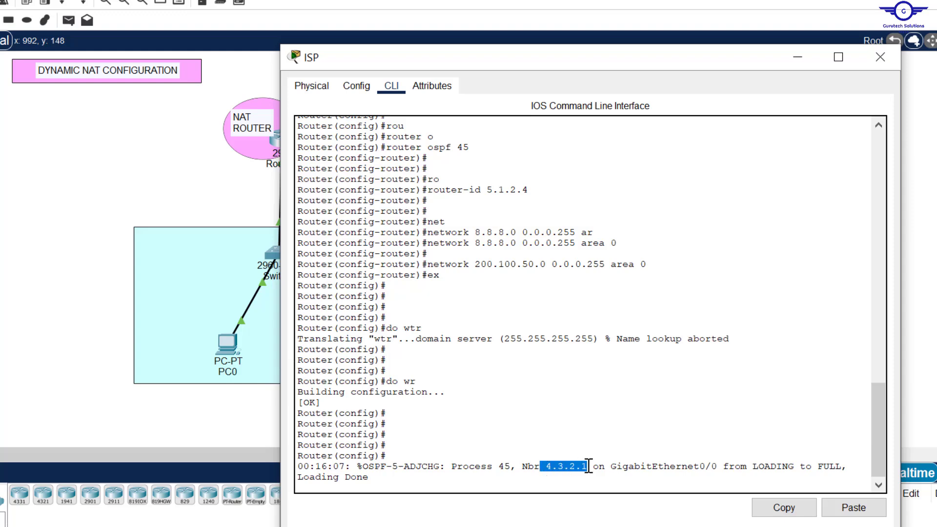
click(177, 197)
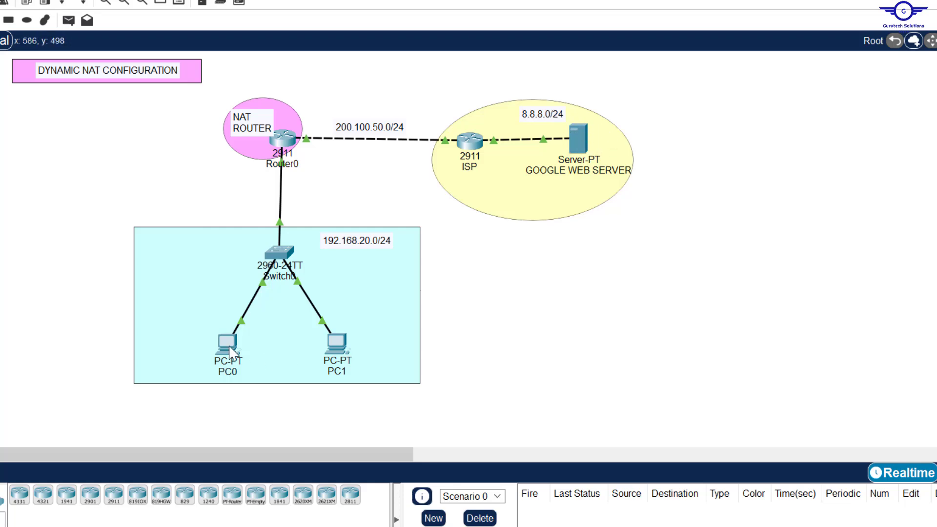
Open the Command Prompt on PC0 and ping the Google web server at 8.8.8.8.
click(230, 350)
click(401, 2)
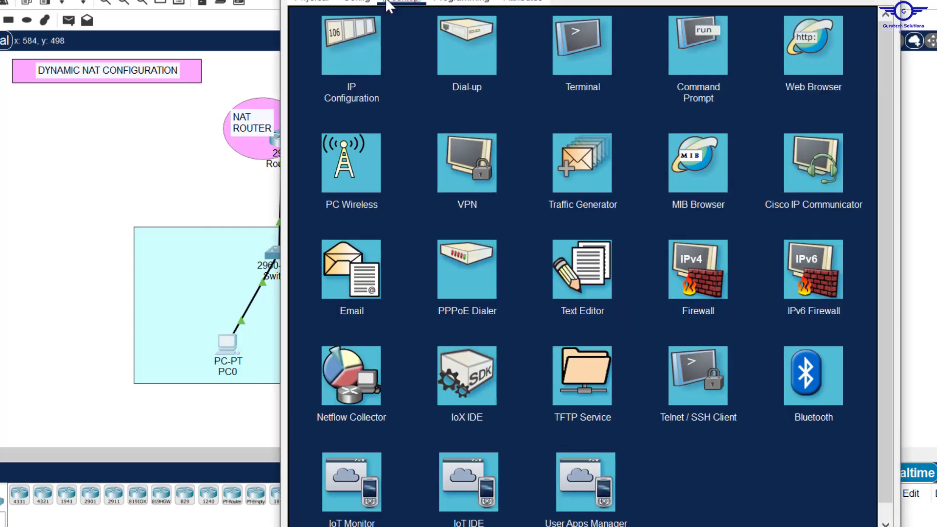
click(708, 53)
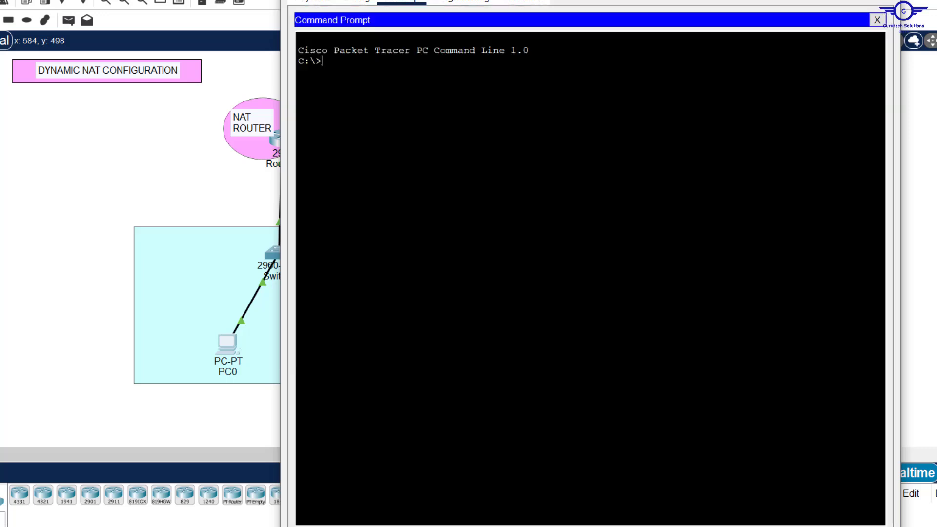
text(ping 8.8.8.8)
key(Return)
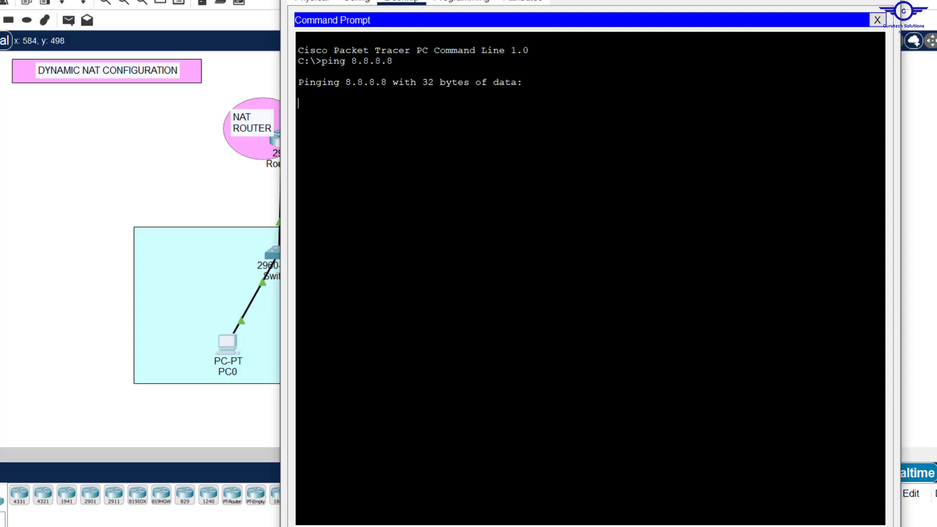
Reduce the height and width of the PC0 window, and return to the topology.
drag(663, 2, 662, 79)
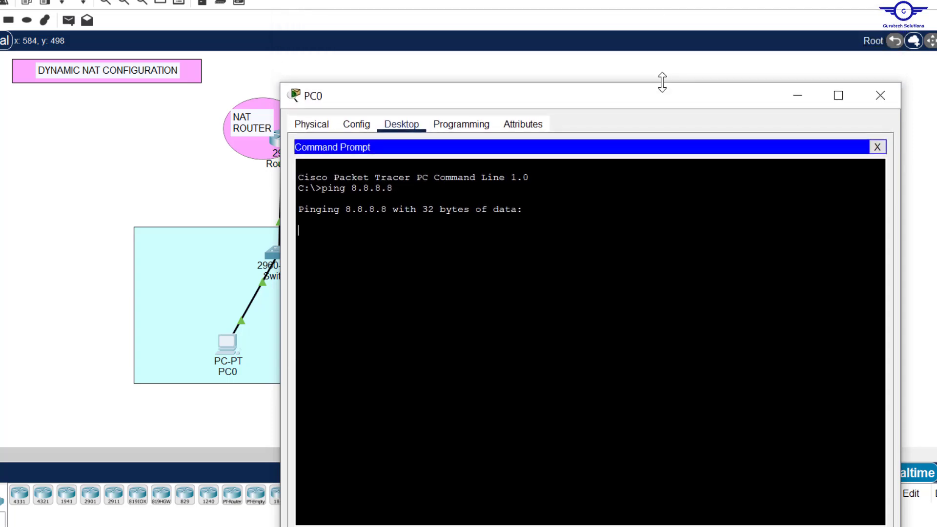
drag(901, 158, 790, 169)
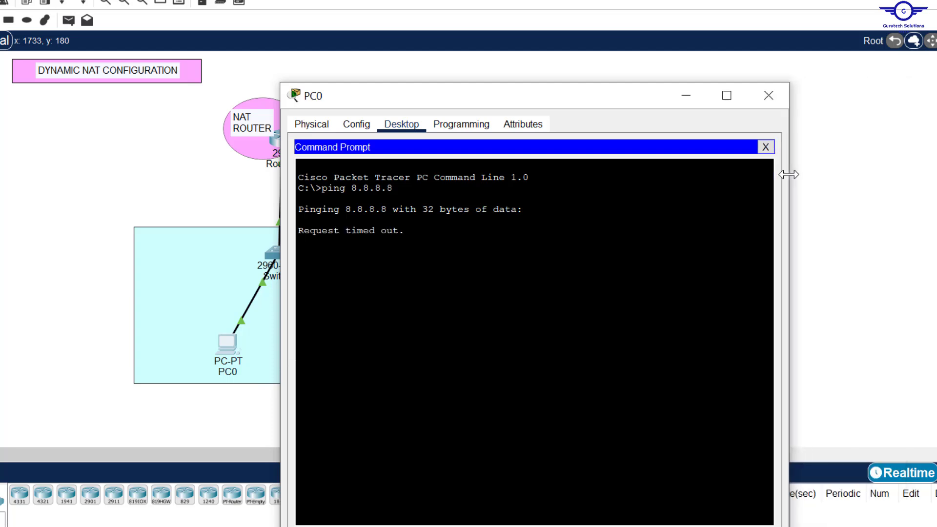
click(918, 176)
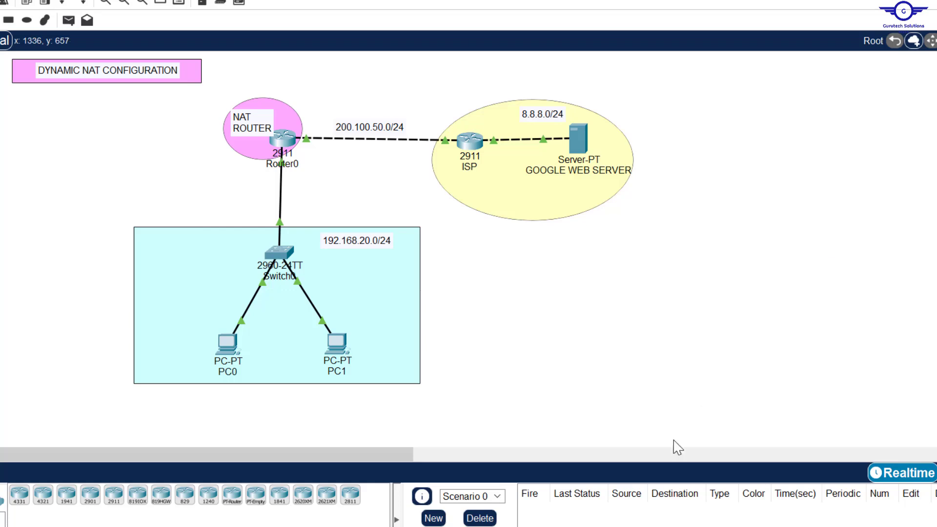
Check the Google server ping item in config-guide.txt in Notepad, and return to PC0's Command Prompt in Packet Tracer.
key(alt+Tab)
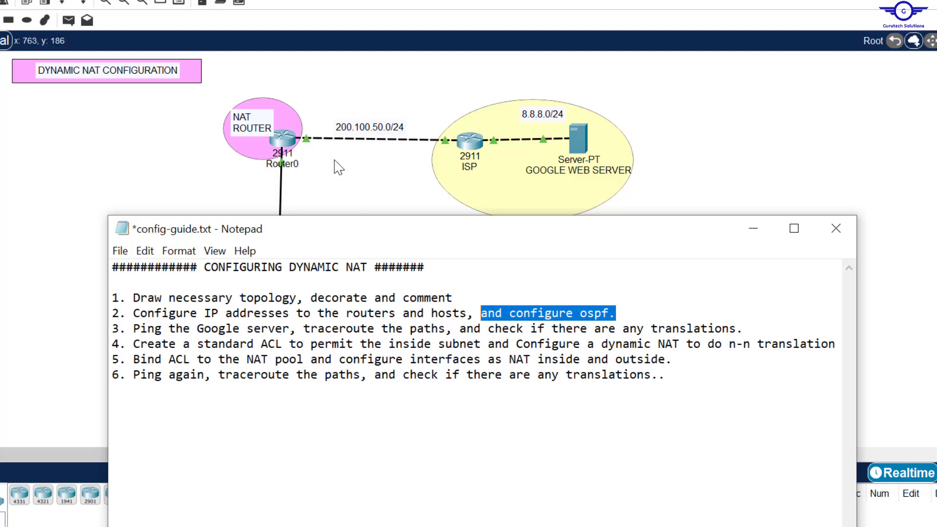
click(304, 327)
drag(304, 327, 382, 315)
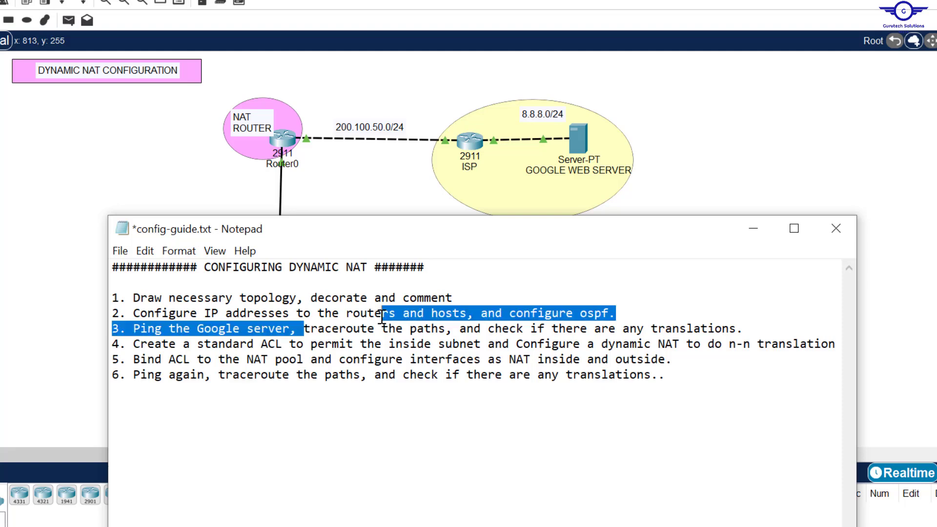
click(369, 185)
click(235, 359)
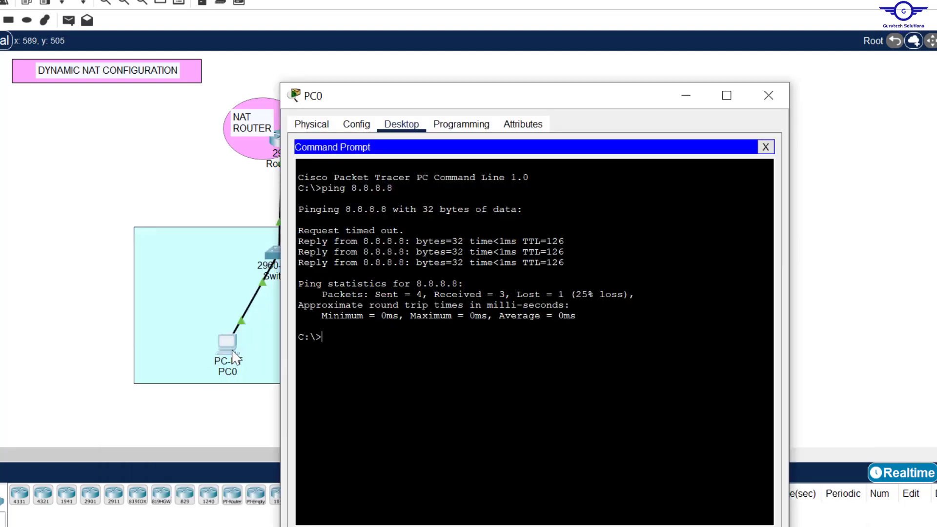
Trace the route to 8.8.8.8 from PC0's Command Prompt, and move the PC0 window clear of the inside network.
text(tracert 8.8.8.8)
key(Return)
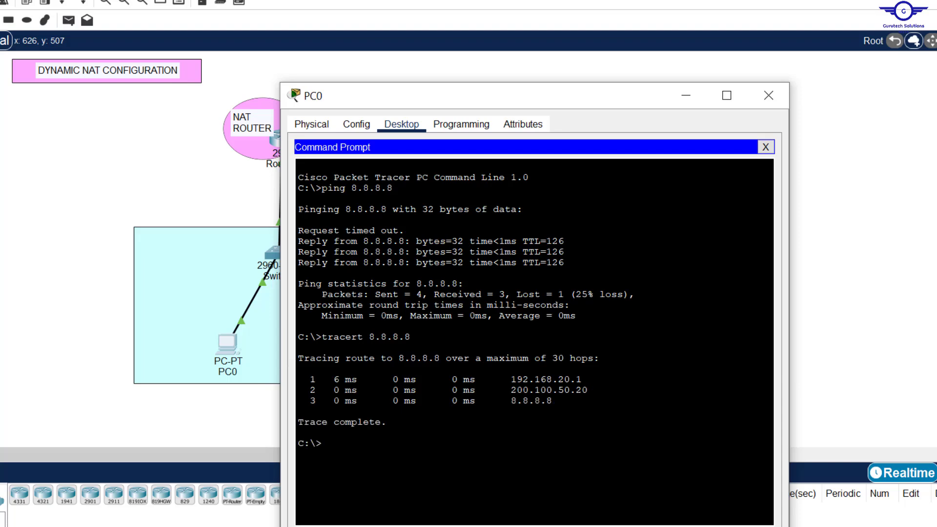
drag(569, 105, 747, 107)
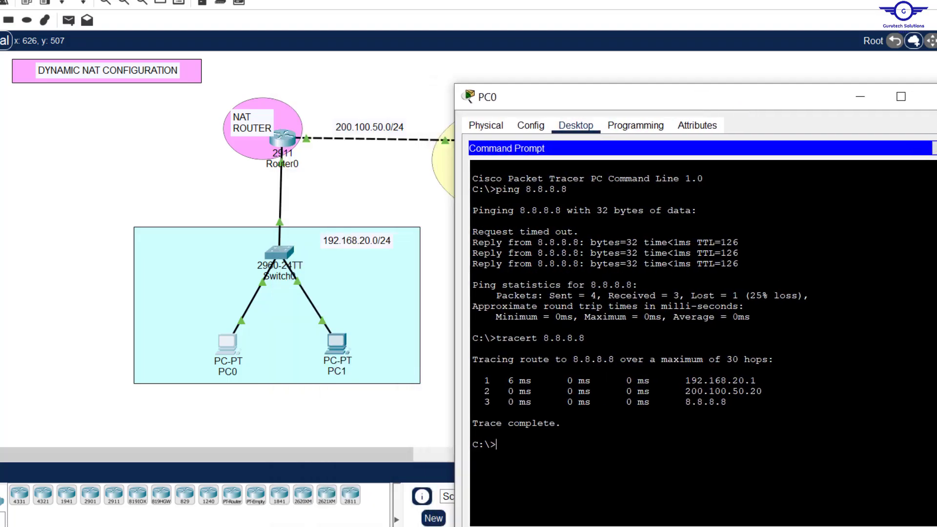
Highlight the hop addresses in the trace output, moving the PC0 window to compare them with the ISP side of the topology.
drag(756, 381, 686, 381)
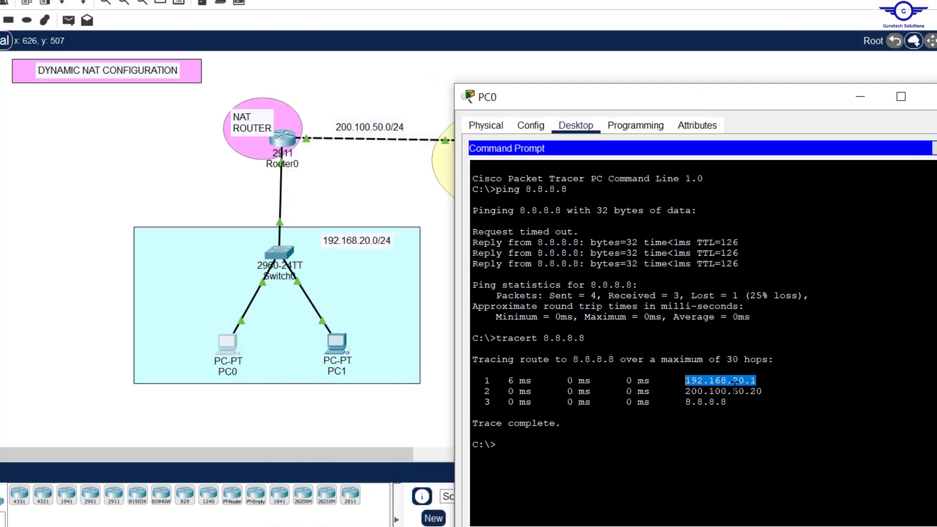
drag(762, 391, 685, 380)
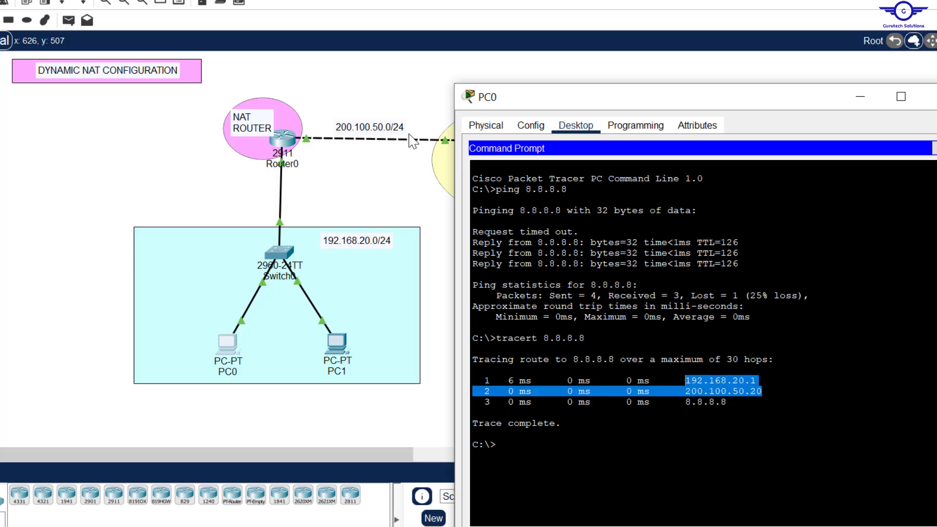
drag(596, 98, 350, 168)
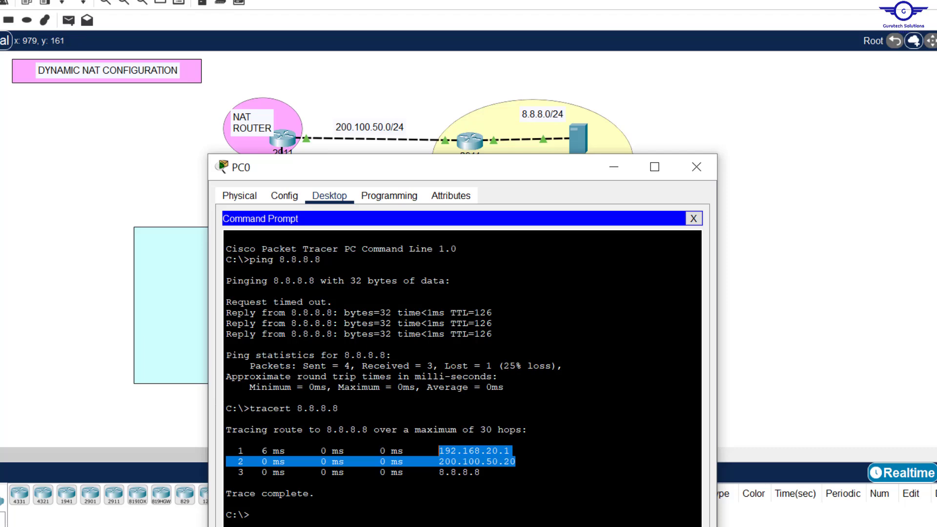
drag(481, 473, 439, 473)
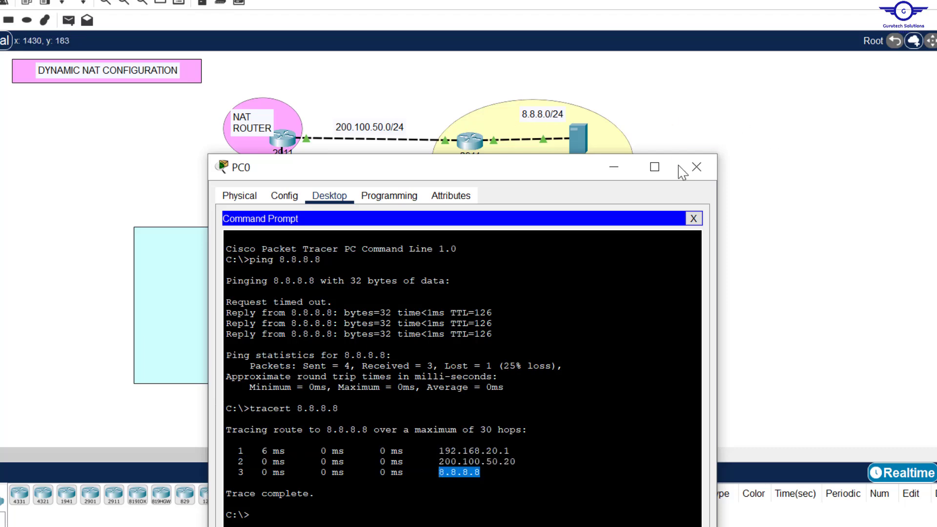
Close the PC0 window, check the translations item in config-guide.txt in Notepad, and return to the topology in Packet Tracer.
click(702, 166)
key(alt+Tab)
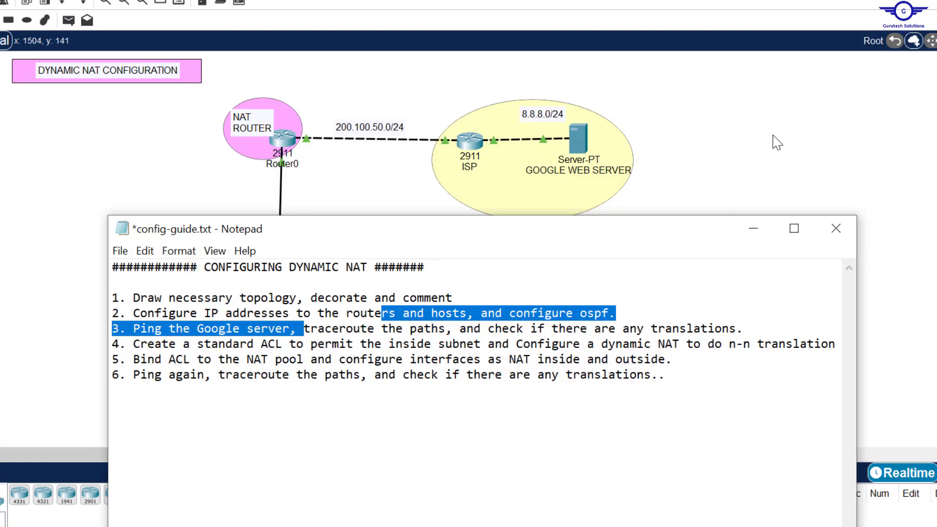
key(alt+Tab)
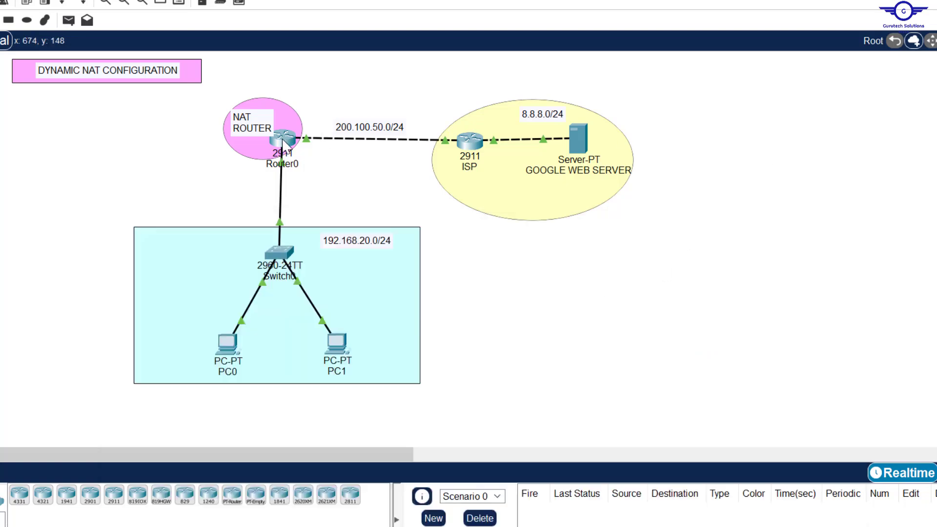
Open Router0's command line and end configuration mode to get back to the privileged prompt.
click(291, 140)
key(Return)
key(Return)
key(Return)
key(Return)
key(Return)
key(Return)
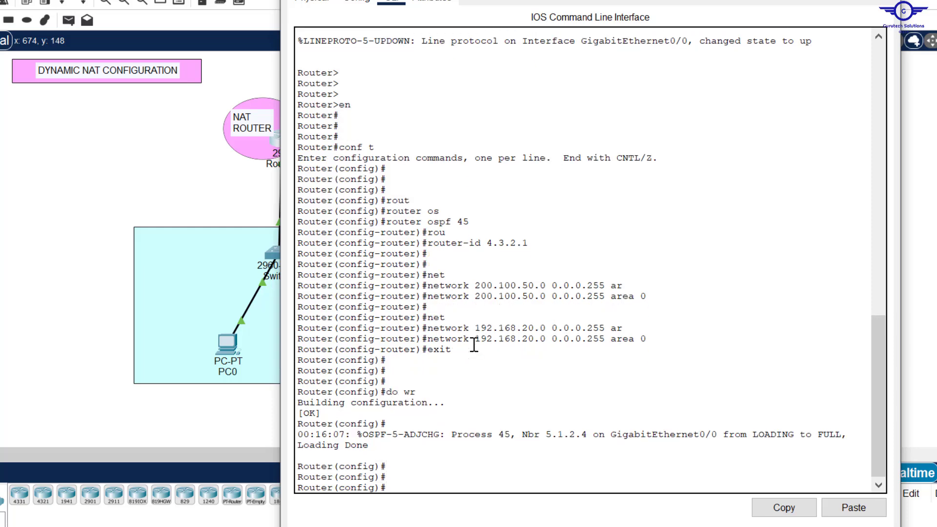
text(end)
key(Return)
key(Return)
key(Return)
key(Return)
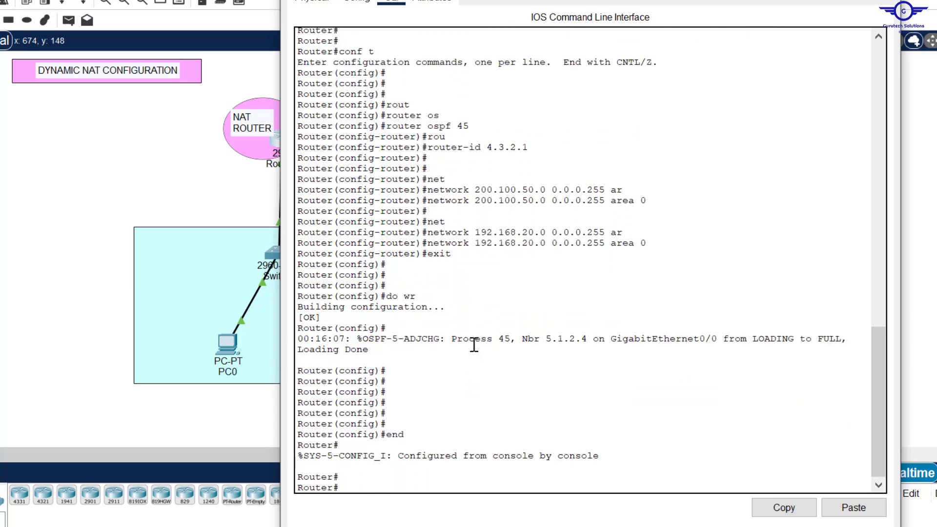
Display the IP NAT translations on Router0 and inspect the lines below the command.
text(sh ip )
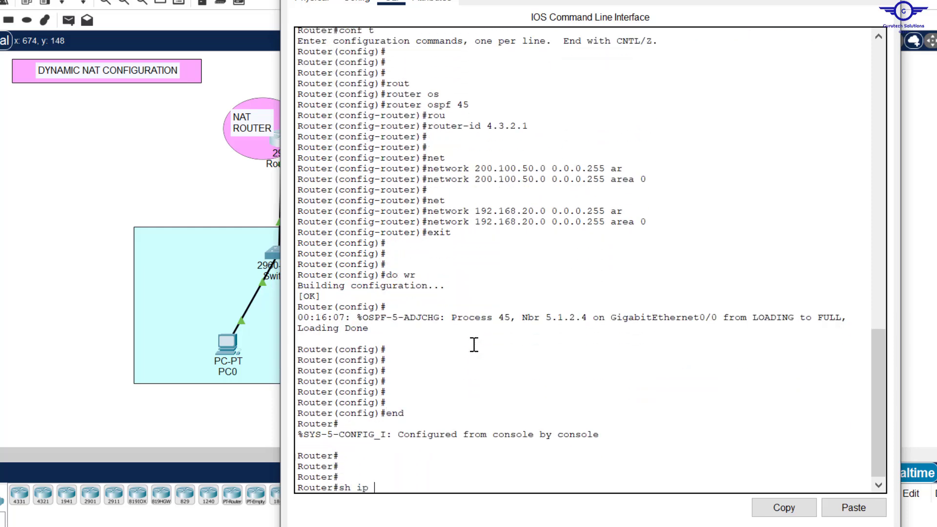
text(nat tr)
key(Tab)
key(Return)
key(Return)
key(Return)
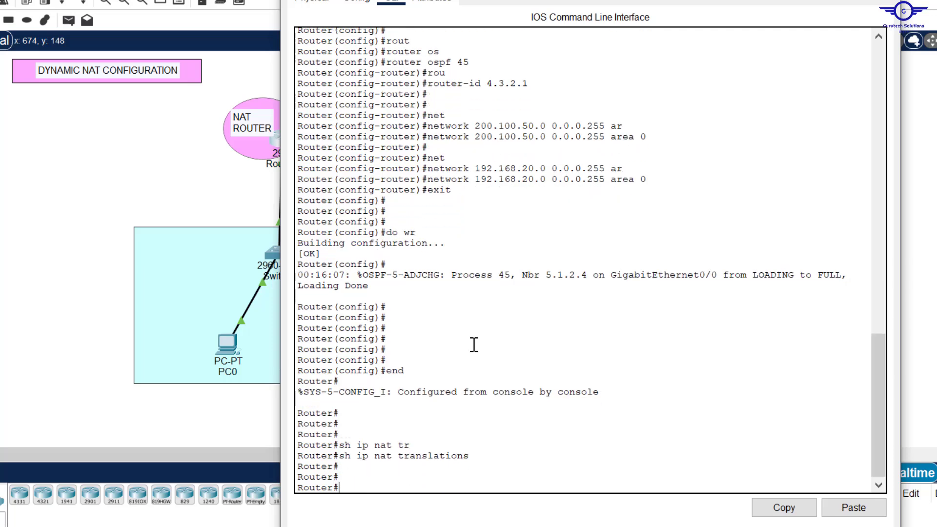
key(Return)
key(Return)
key(Return)
click(339, 424)
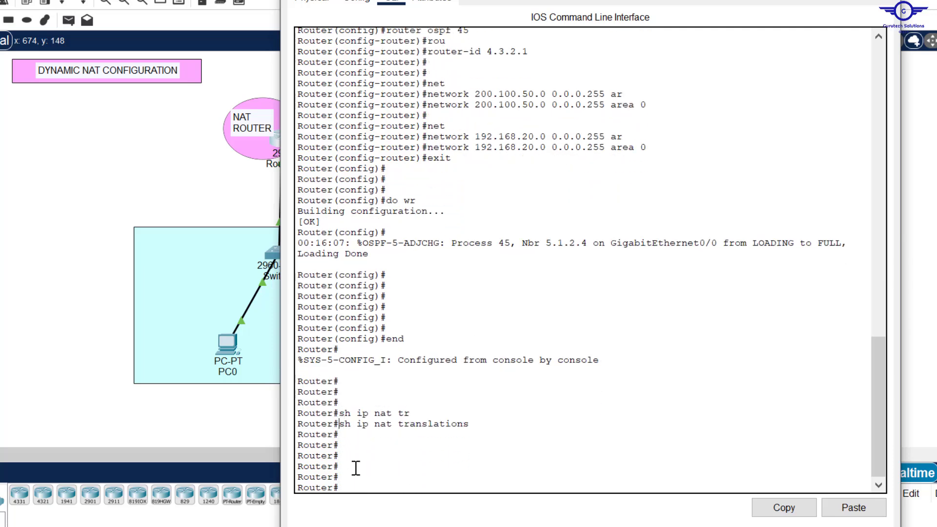
shift+click(348, 492)
key(Return)
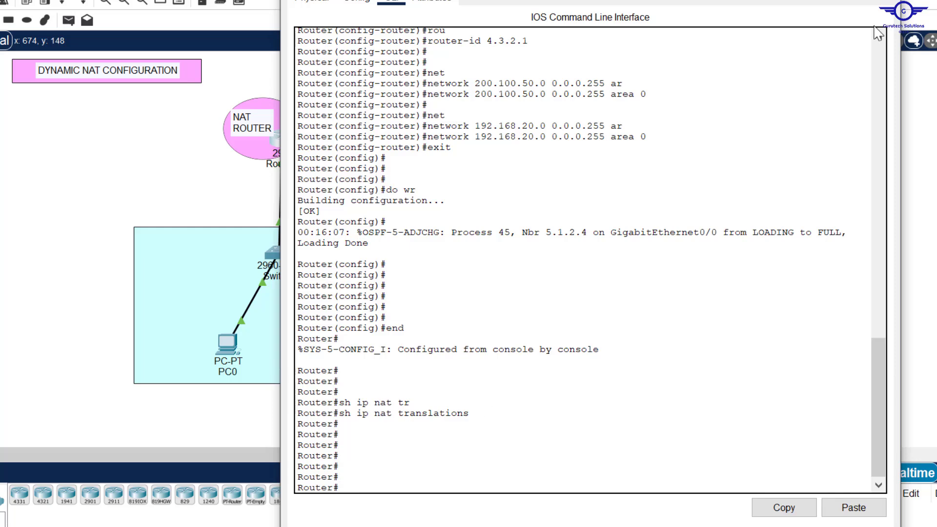
Close the Router0 window and highlight items 4 and 5 about the ACL and dynamic NAT in config-guide.txt in Notepad.
click(888, 1)
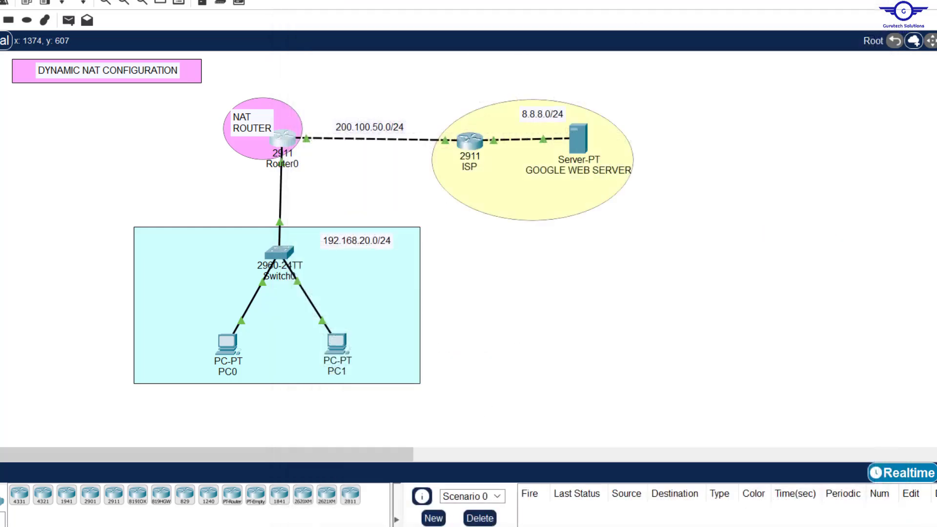
click(515, 526)
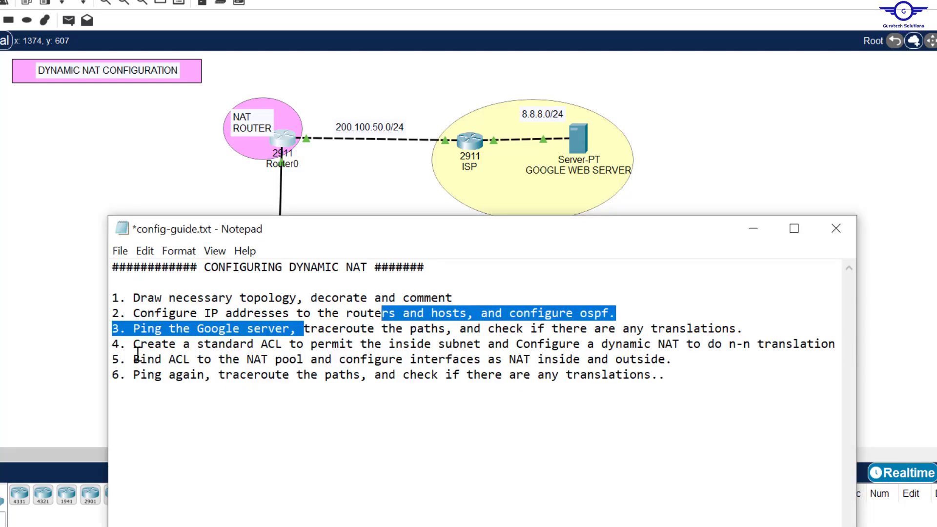
drag(126, 347, 725, 353)
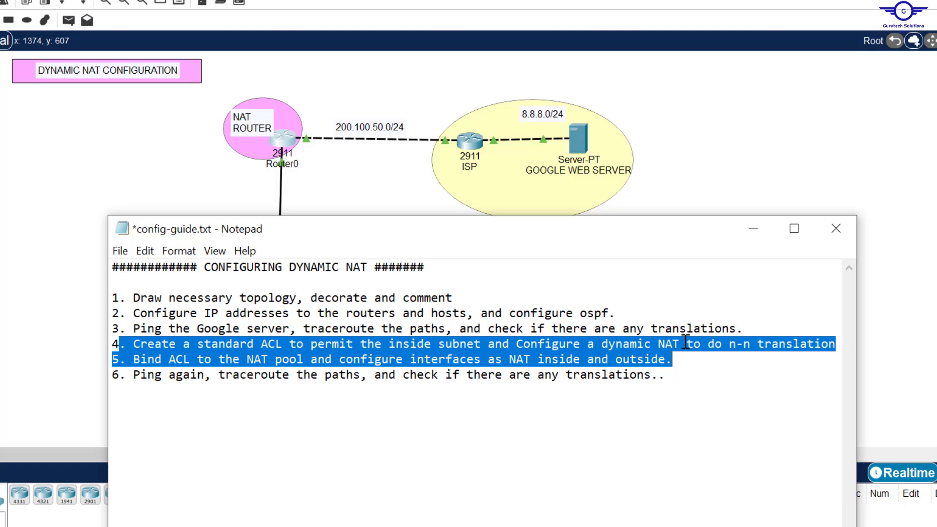
Return to Packet Tracer, reopen Router0's command line, and enter global configuration mode.
click(282, 145)
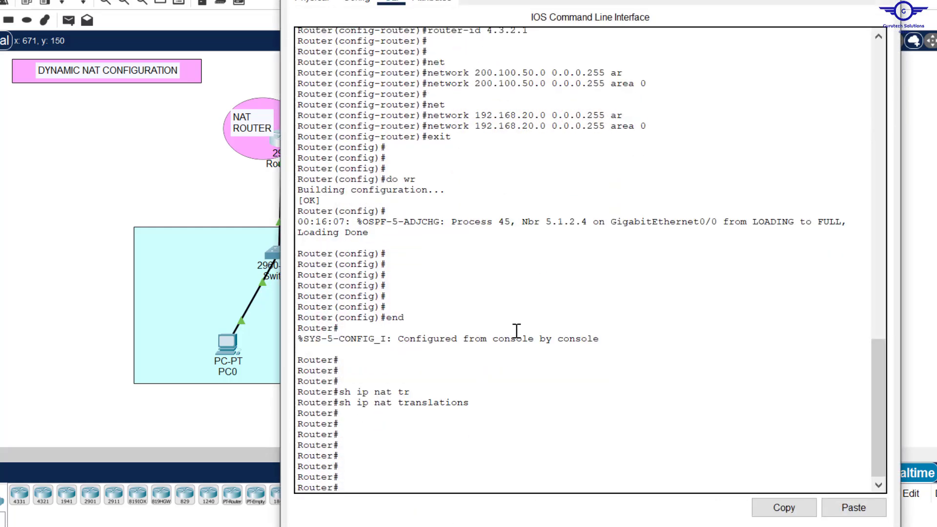
key(Return)
key(Return)
text(conf t)
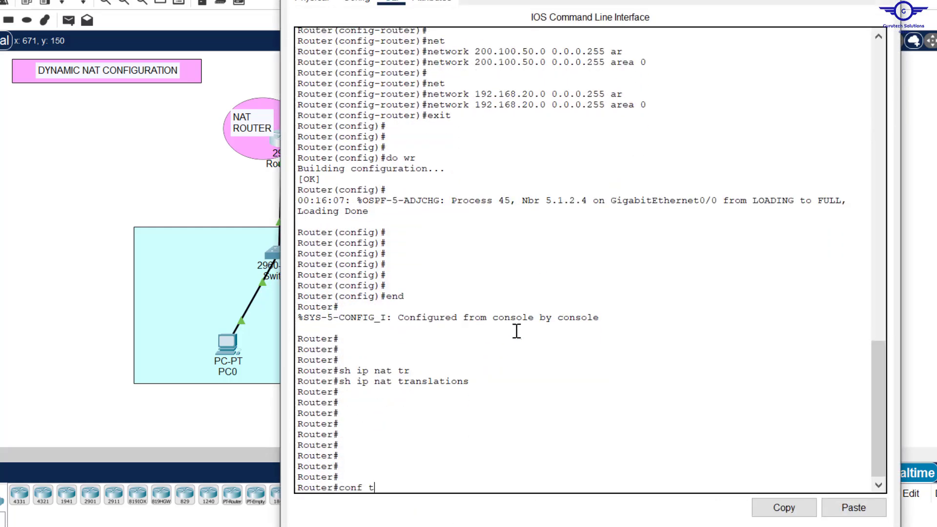
key(Return)
key(Return)
key(Return)
key(Return)
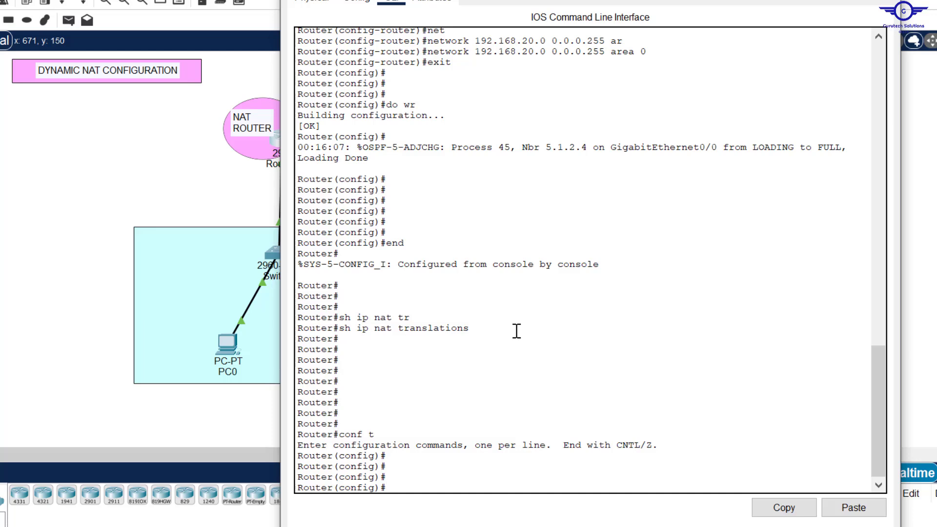
Create standard access list 15 on Router0 permitting the inside subnet 192.168.20.0 with wildcard mask 0.0.0.255.
text(acc)
key(Tab)
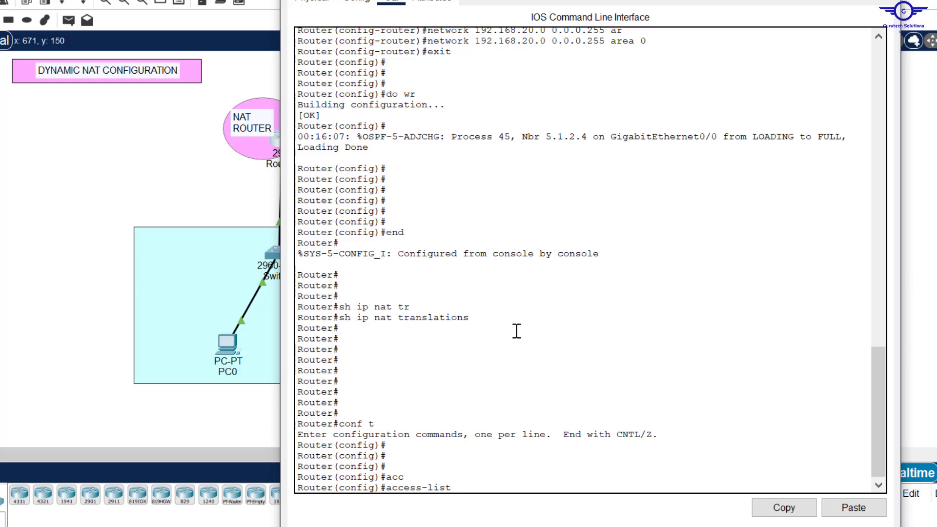
text(15 per)
key(Tab)
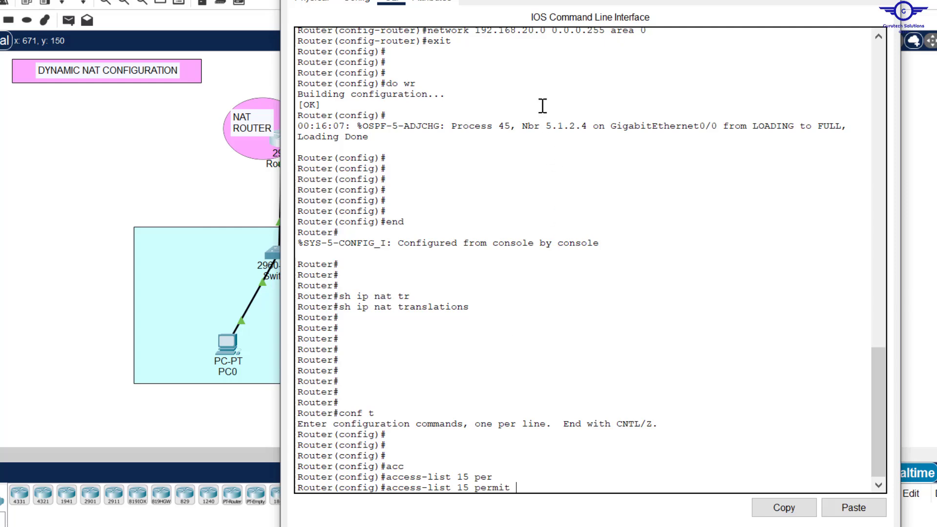
drag(542, 0, 683, 14)
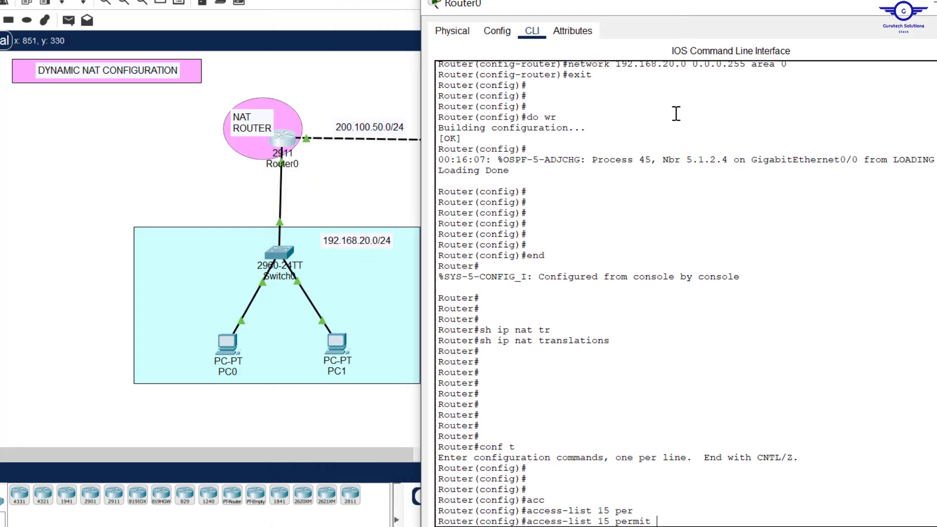
drag(670, 12, 596, 0)
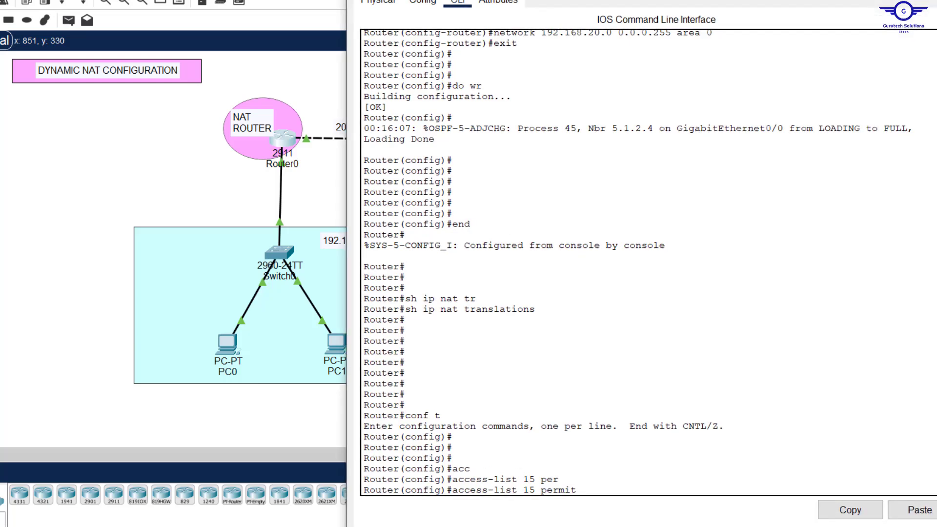
text(192.168.20)
text(0.0.0.255)
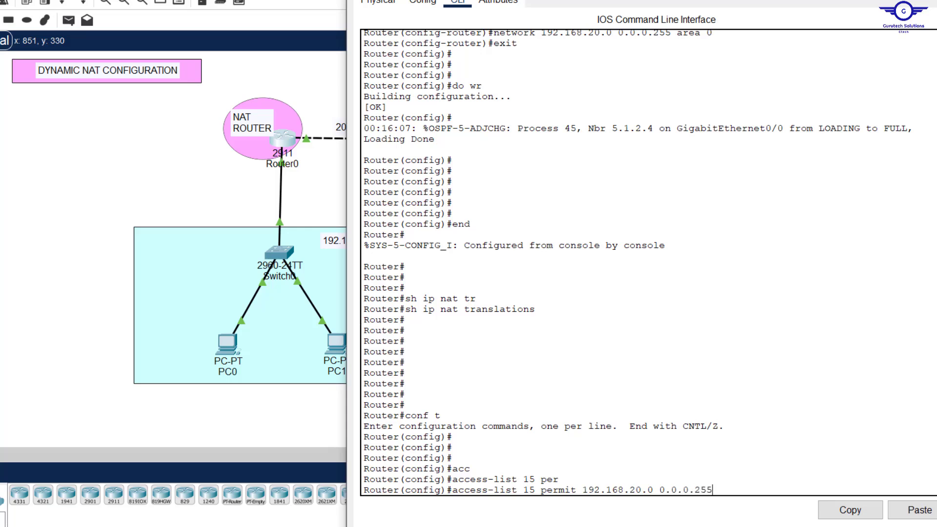
key(Return)
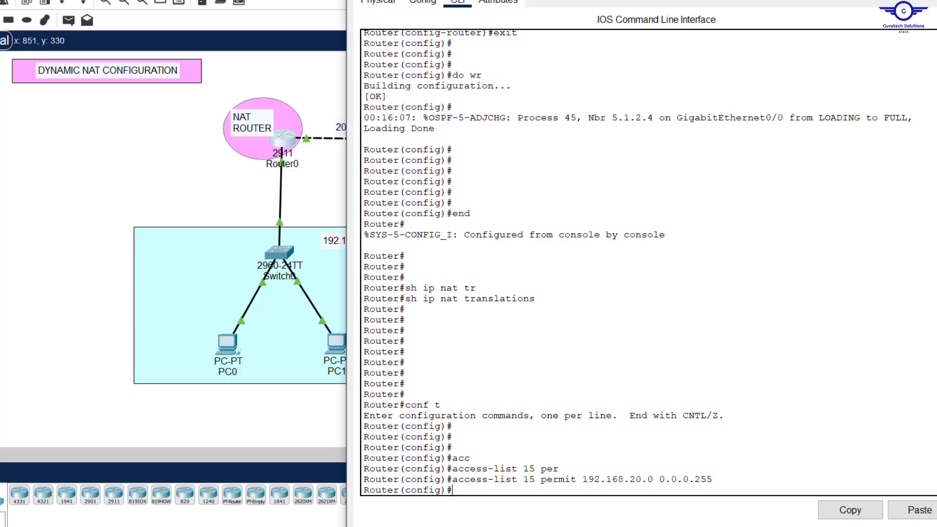
key(Return)
key(Return)
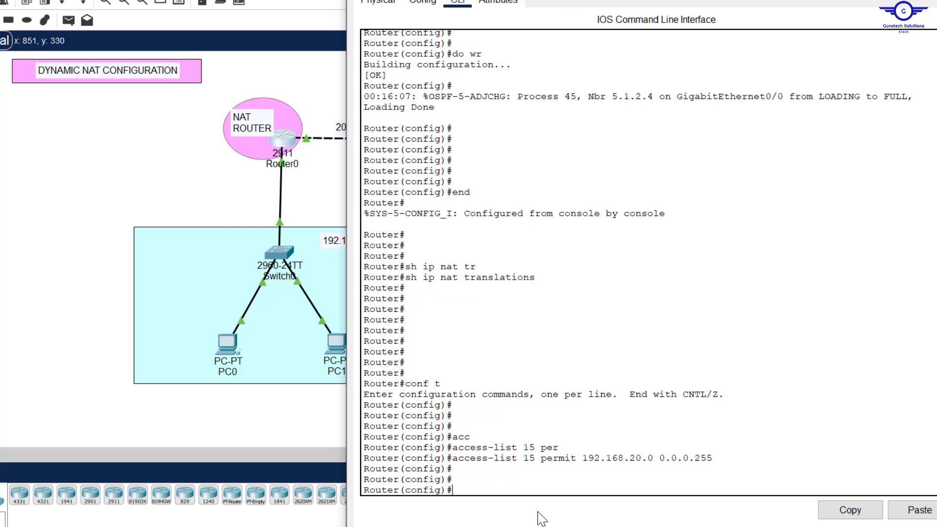
Highlight the dynamic NAT n-n translation part of item 4 in config-guide.txt in Notepad, and return to Router0's command line in Packet Tracer.
key(alt+Tab)
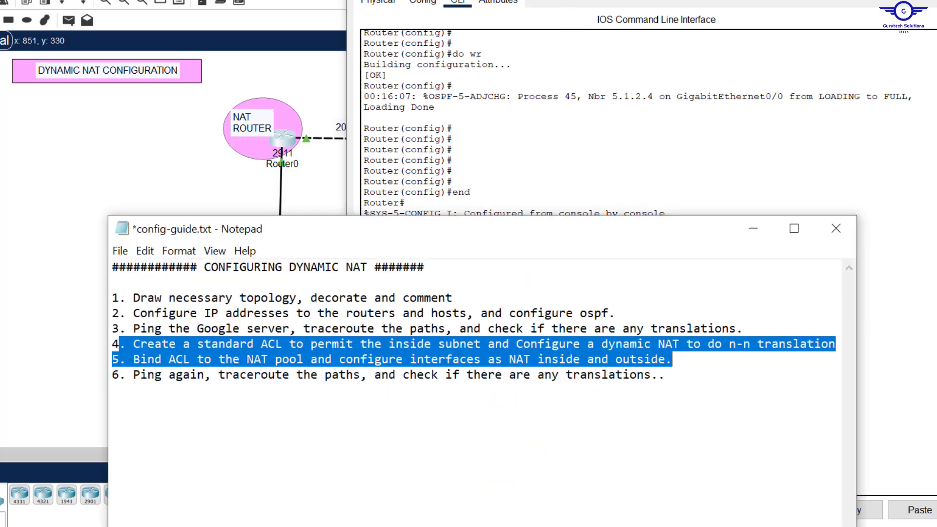
click(447, 345)
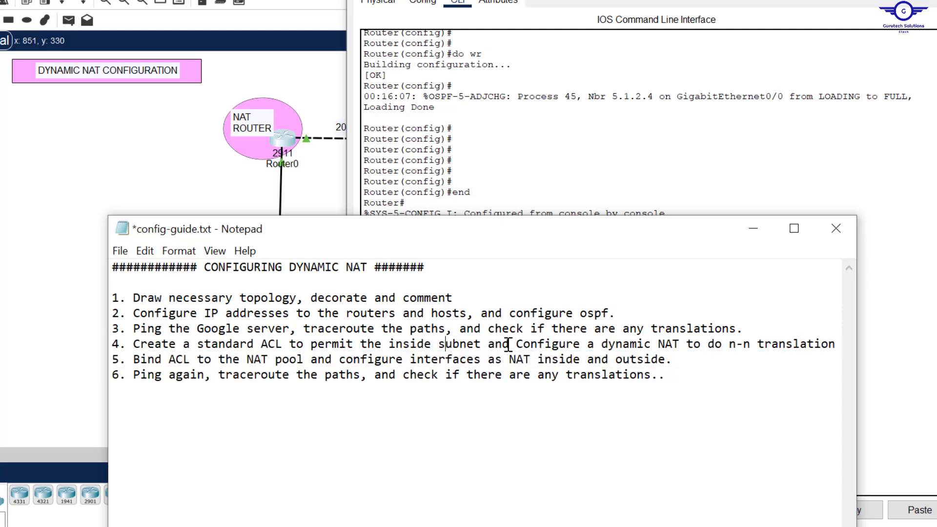
drag(520, 345, 837, 347)
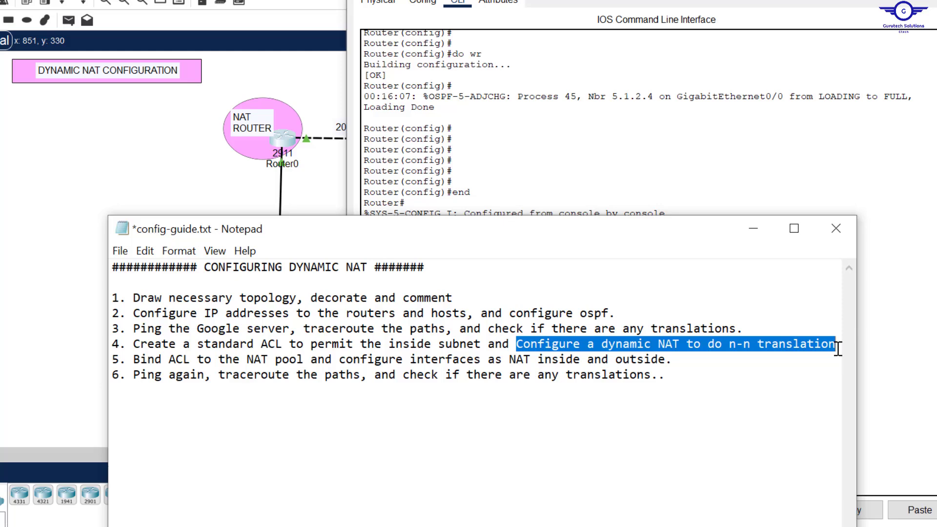
click(933, 311)
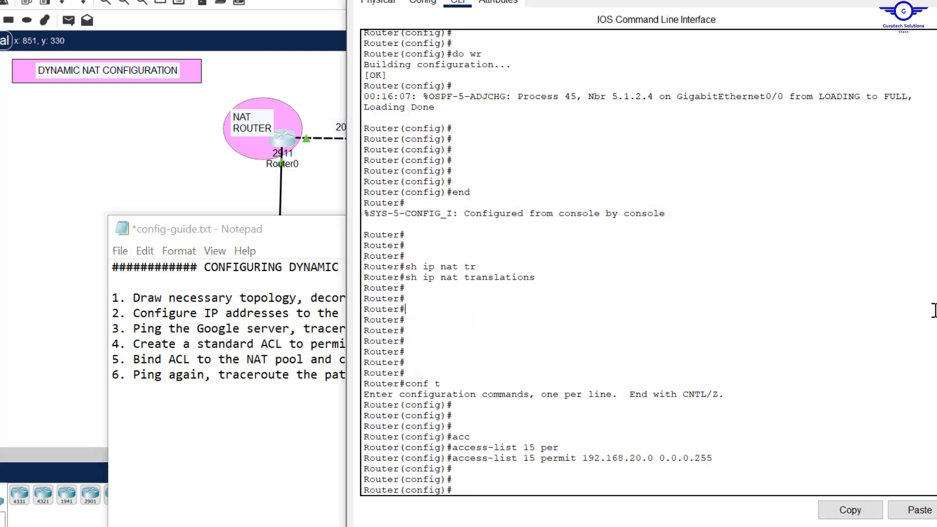
key(Return)
key(Return)
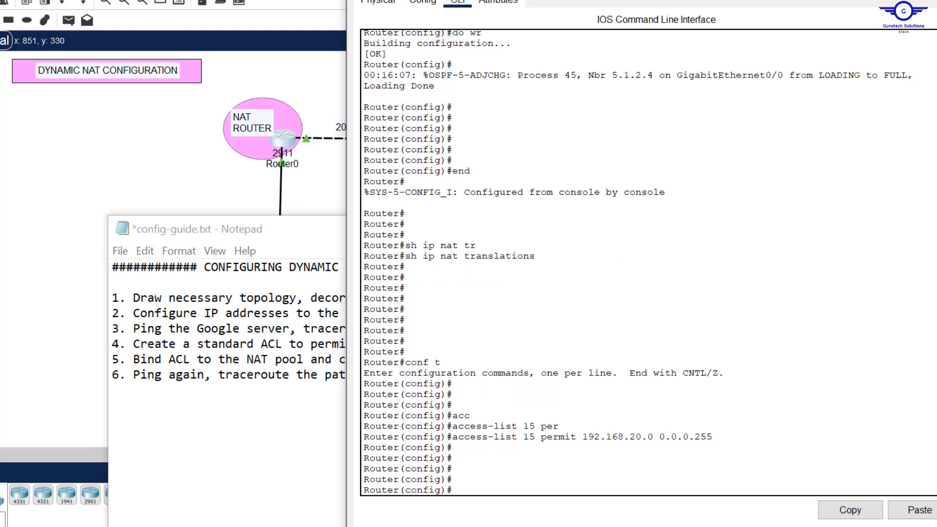
Widen the config-guide.txt window in Notepad slightly, and switch back to Router0's command line in Packet Tracer.
key(alt+Tab)
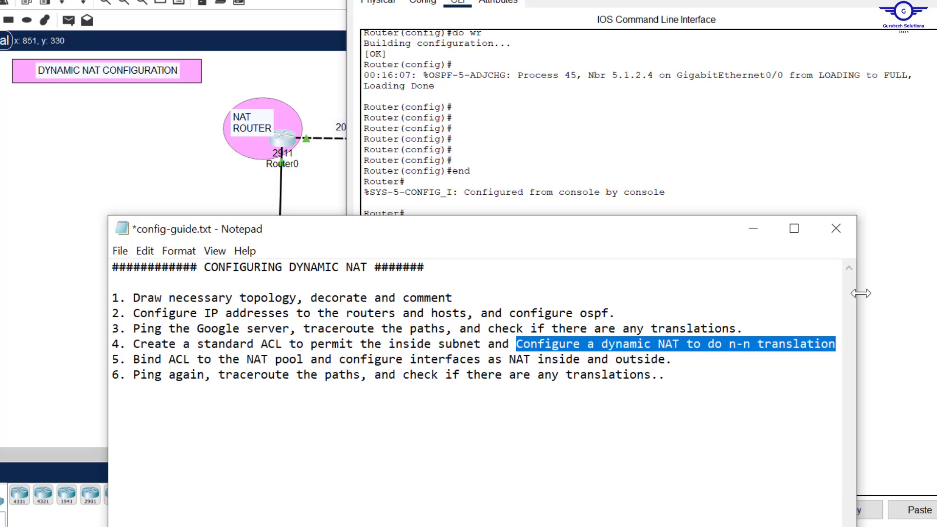
drag(857, 294, 878, 294)
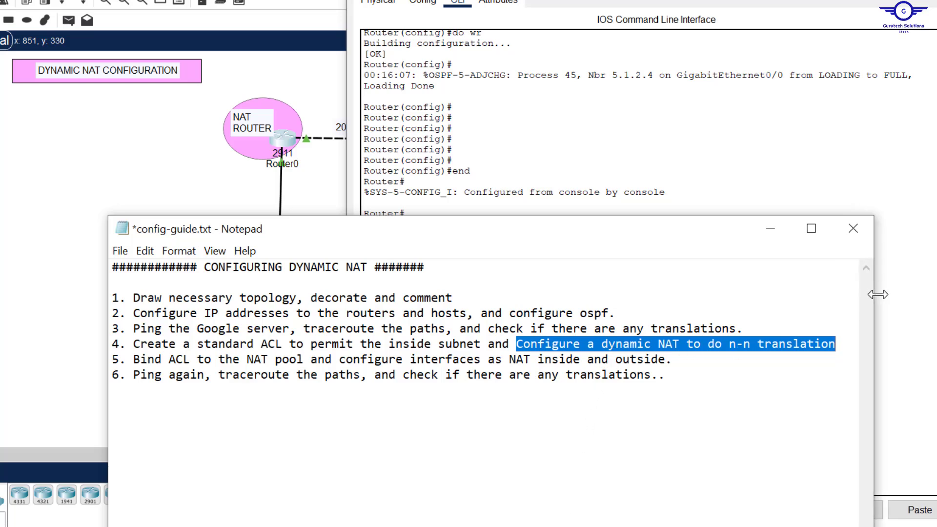
click(742, 179)
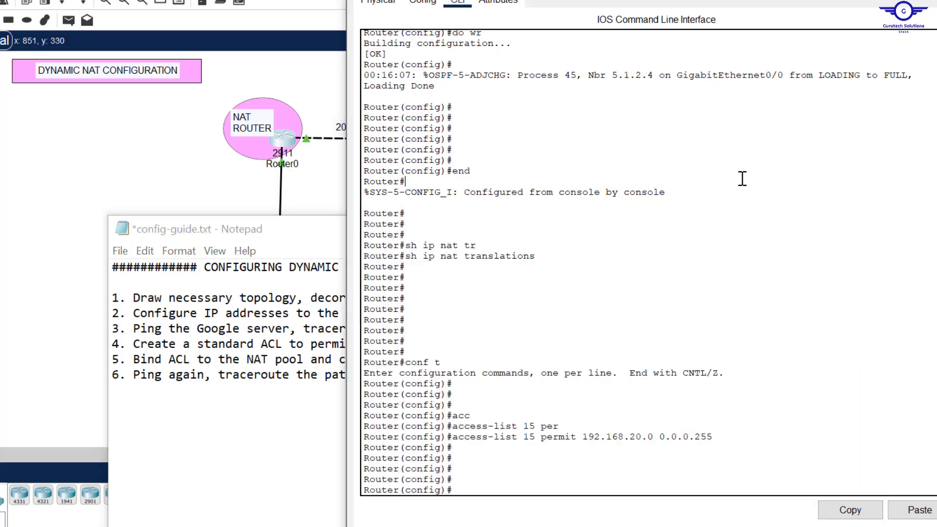
List the options available for the ip nat inside source command on Router0.
key(Return)
key(Return)
key(Return)
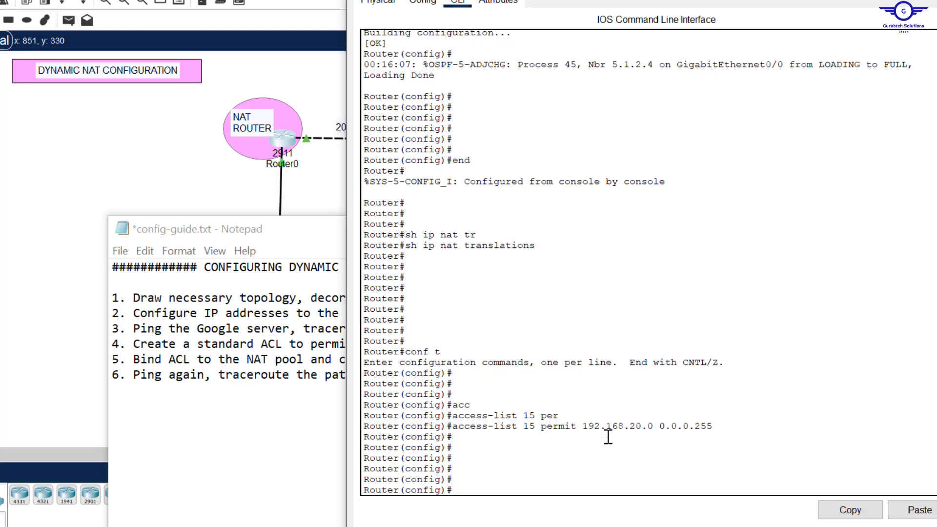
text(ip n)
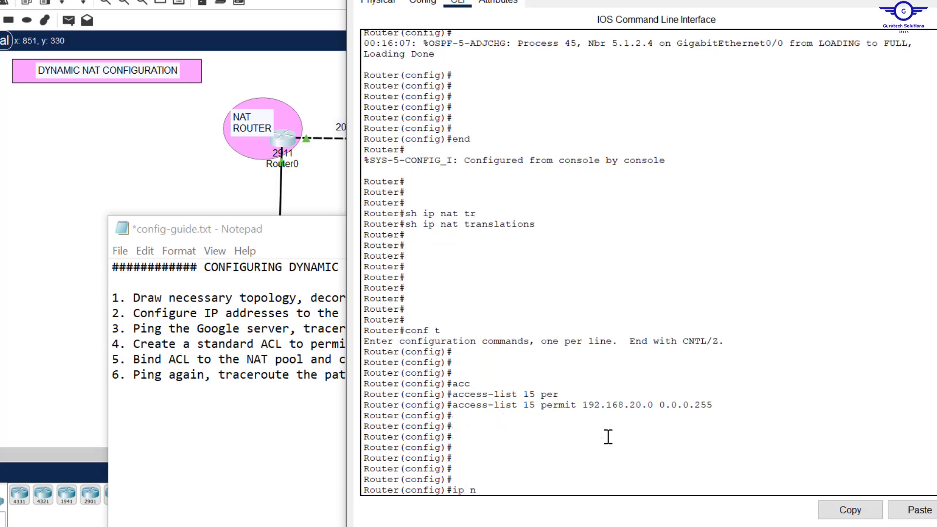
text(at in)
key(Tab)
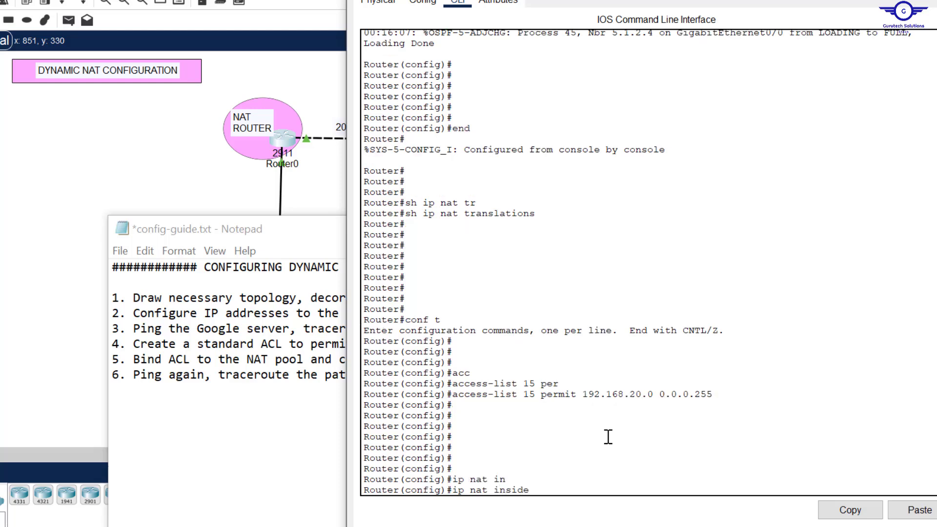
text(s)
key(Tab)
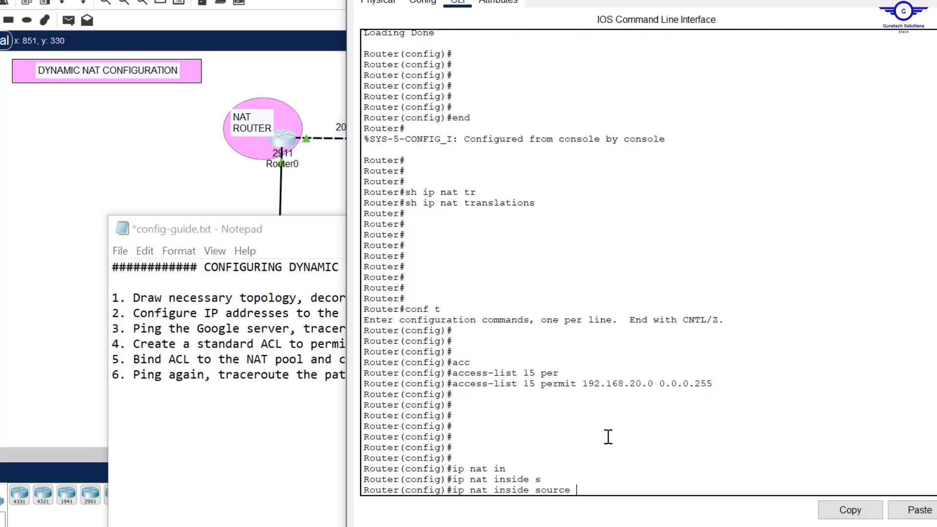
text(?)
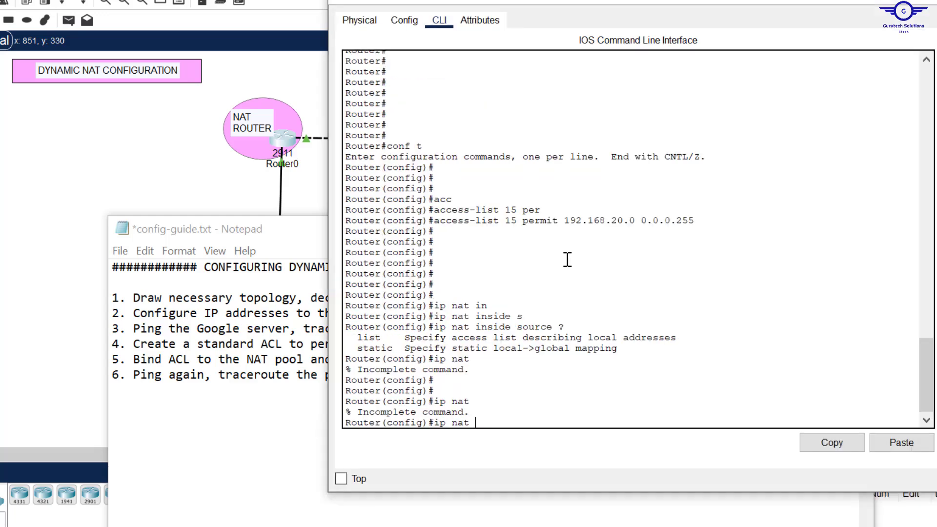
List the ip nat options, begin an ip nat pool command on Router0, and query its first argument.
text(?)
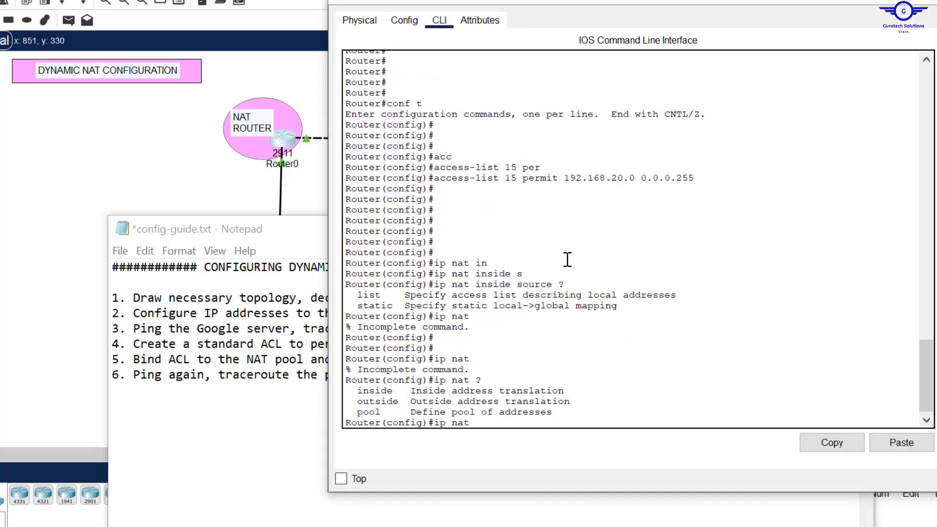
text(poo)
key(Tab)
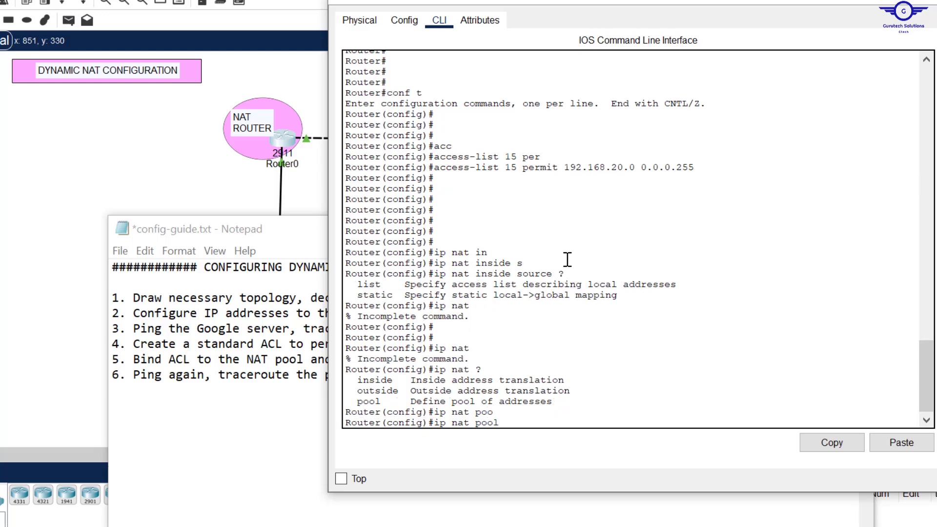
text(?)
key(Caps_Lock)
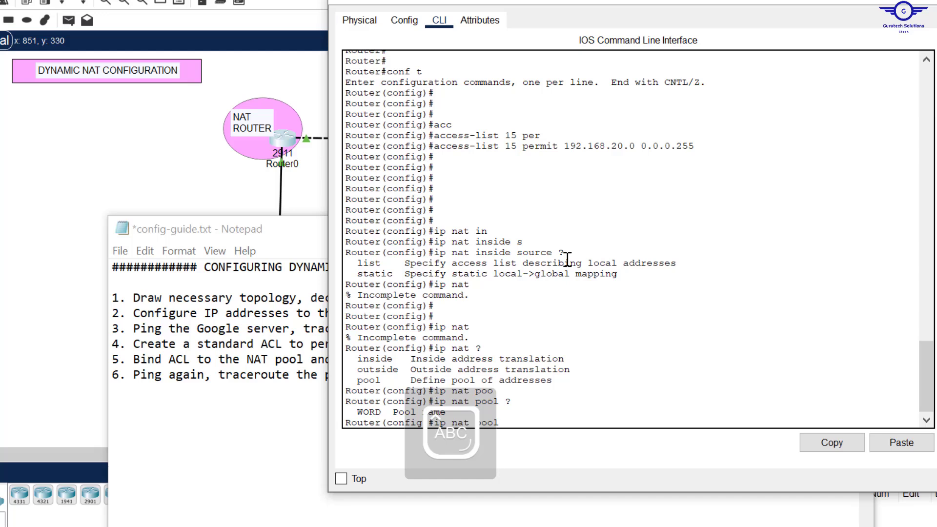
Name the NAT pool DYNAT in the ip nat pool command.
text(D)
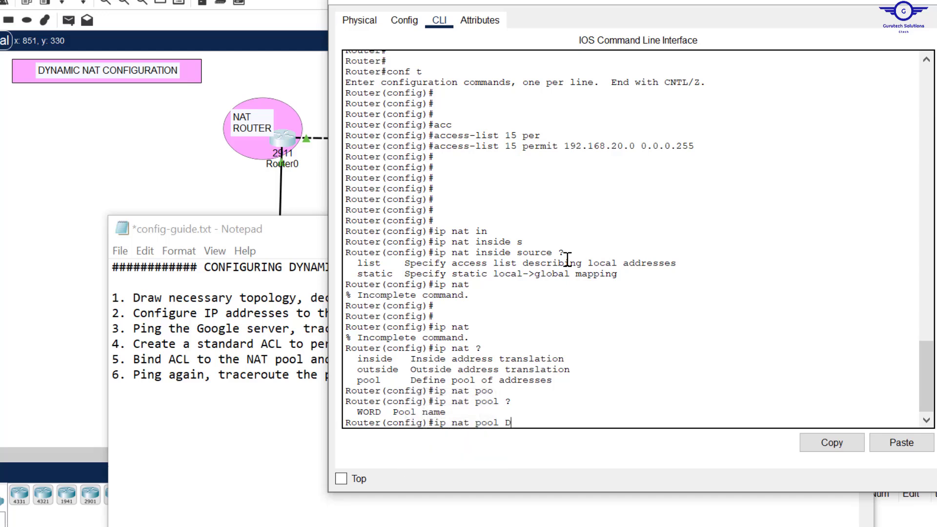
text(YNAMICNAT)
key(BackSpace)
key(BackSpace)
key(BackSpace)
key(BackSpace)
key(BackSpace)
key(BackSpace)
key(BackSpace)
key(BackSpace)
text(NAT)
key(Caps_Lock)
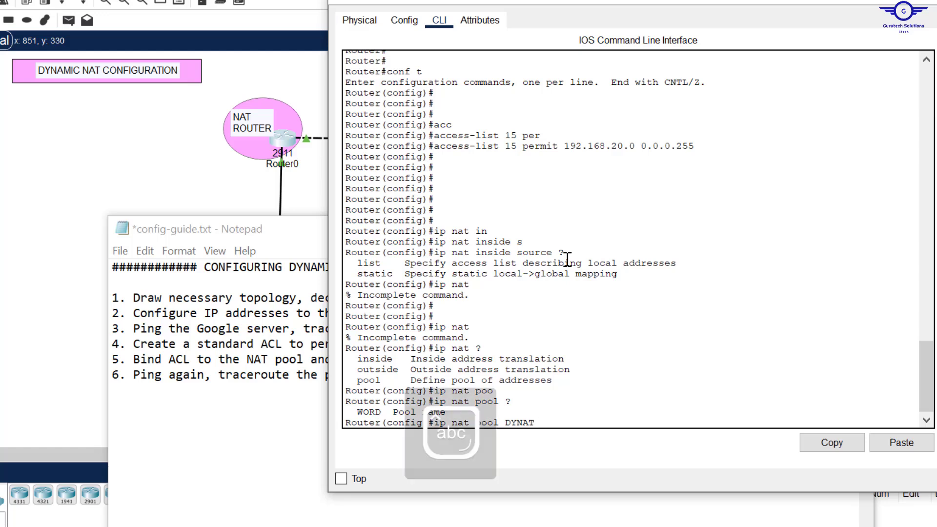
Query the address arguments and give the DYNAT pool the start address 200.100.50.1 and end address 200.100.50.10.
text(?)
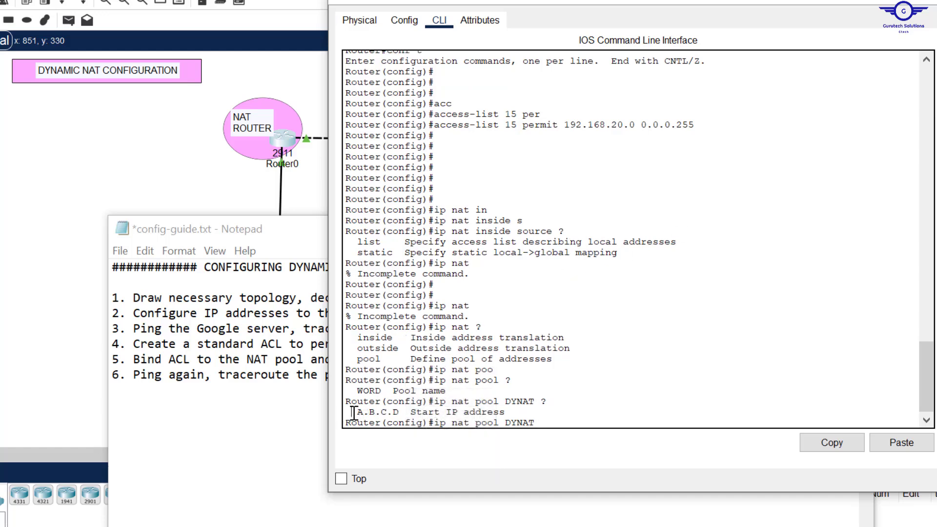
drag(351, 412, 400, 413)
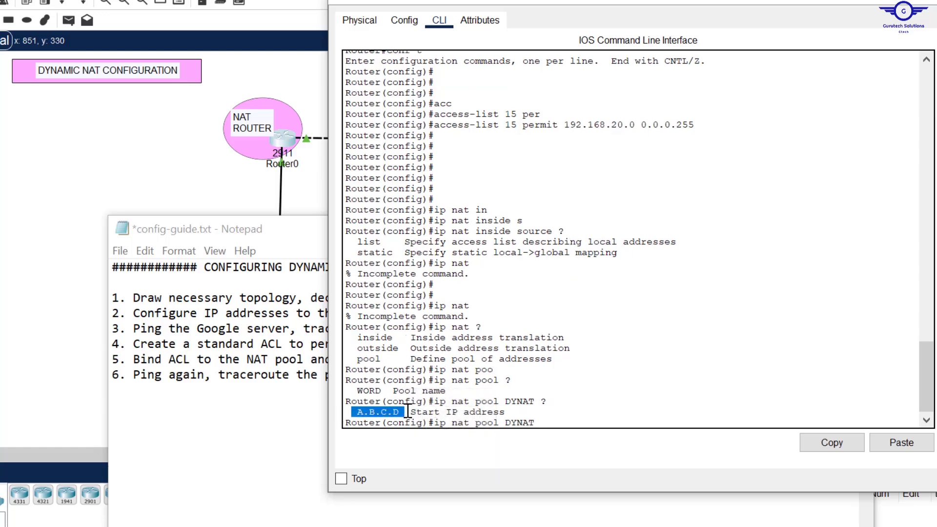
click(568, 422)
text(1)
key(BackSpace)
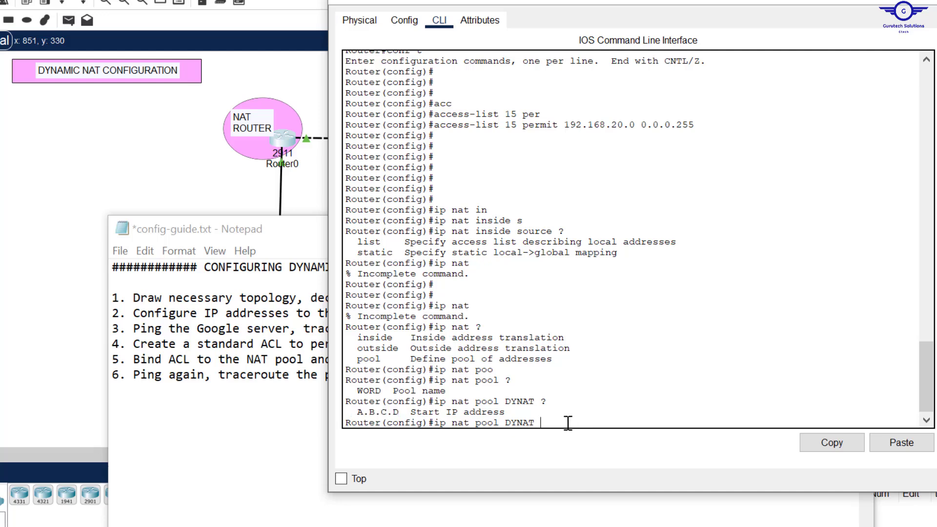
text(200.100.50.1 ?)
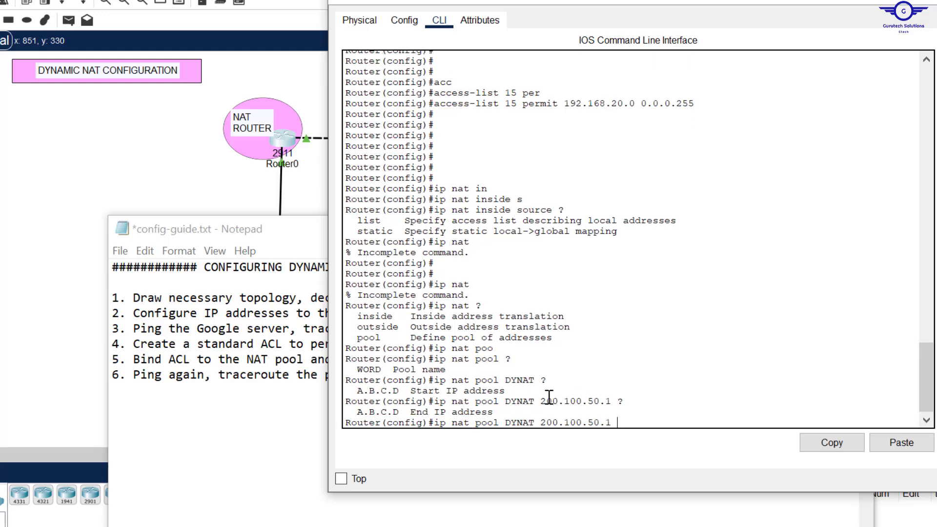
text(200.100.50.10)
Check the outside network between Router0 and ISP on the topology, and return to the pool's address range in Router0's command line.
click(314, 199)
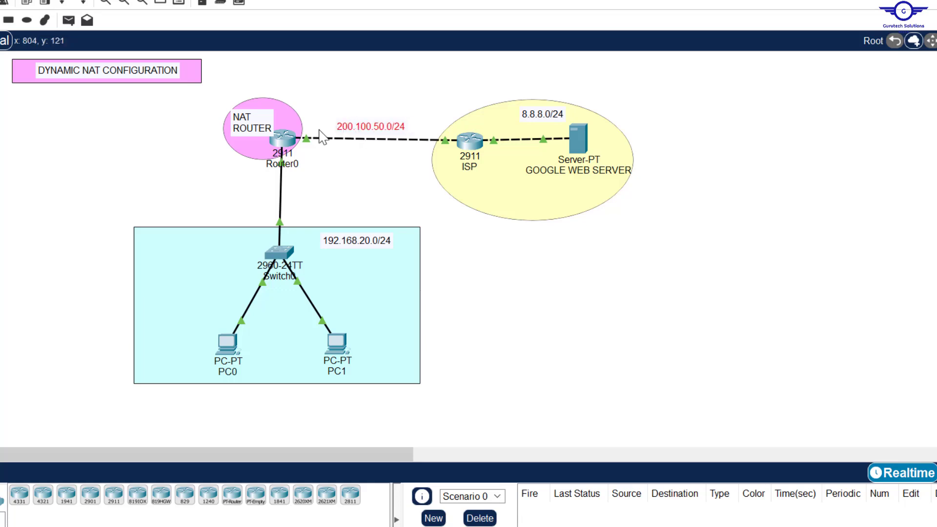
click(283, 141)
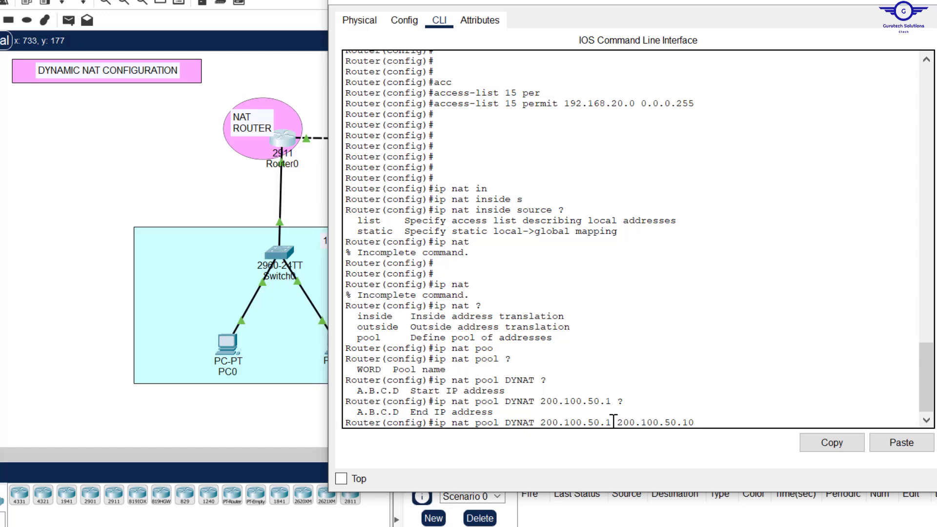
drag(696, 423, 691, 423)
click(704, 421)
Query the next argument, add netmask 255.255.255.0 to the DYNAT pool command, and highlight the pool's address range.
text(?)
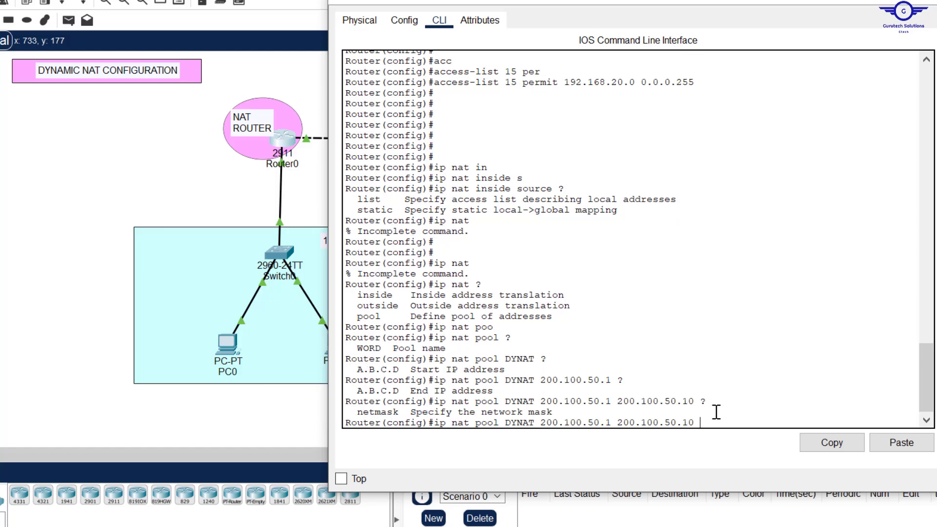
text(ne)
key(Tab)
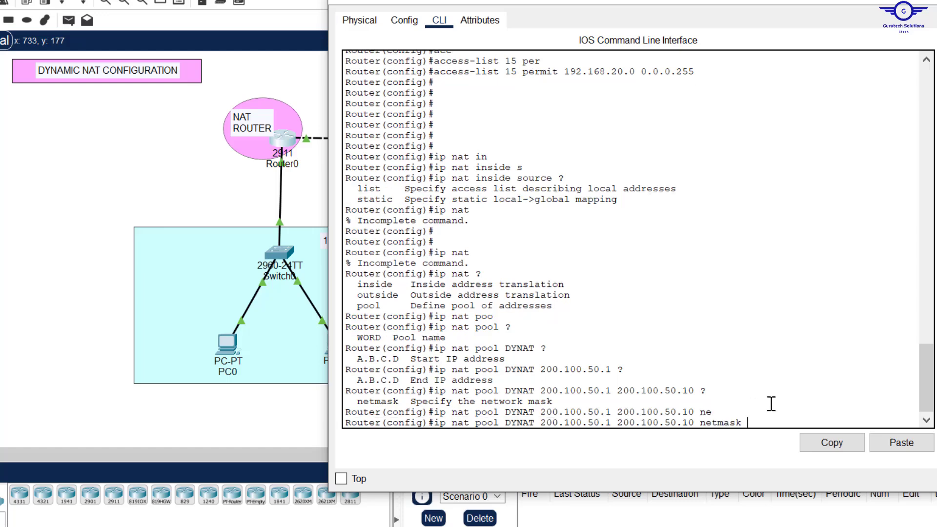
text(255.255.255.0)
drag(694, 422, 545, 422)
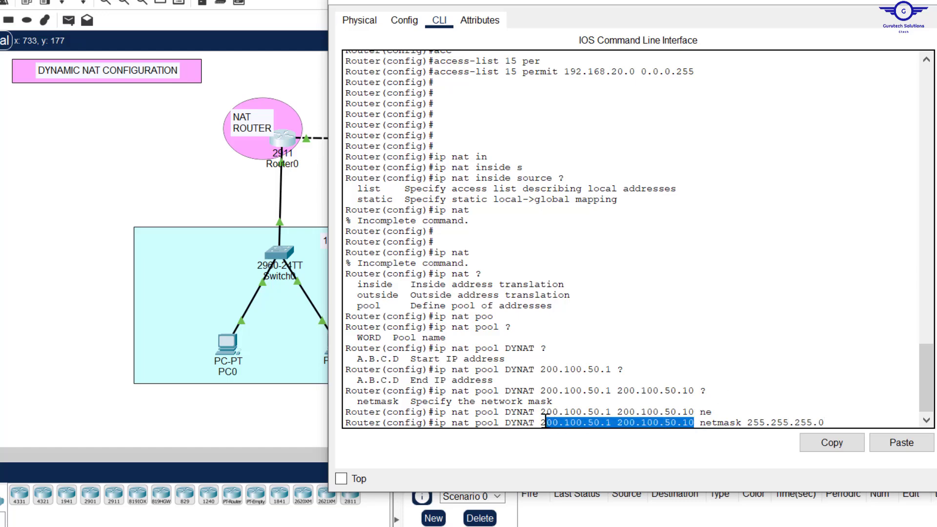
drag(826, 423, 716, 427)
Check the 200.100.50.0/24 link on the topology, reopen Router0's command line, and execute the DYNAT pool command.
click(308, 192)
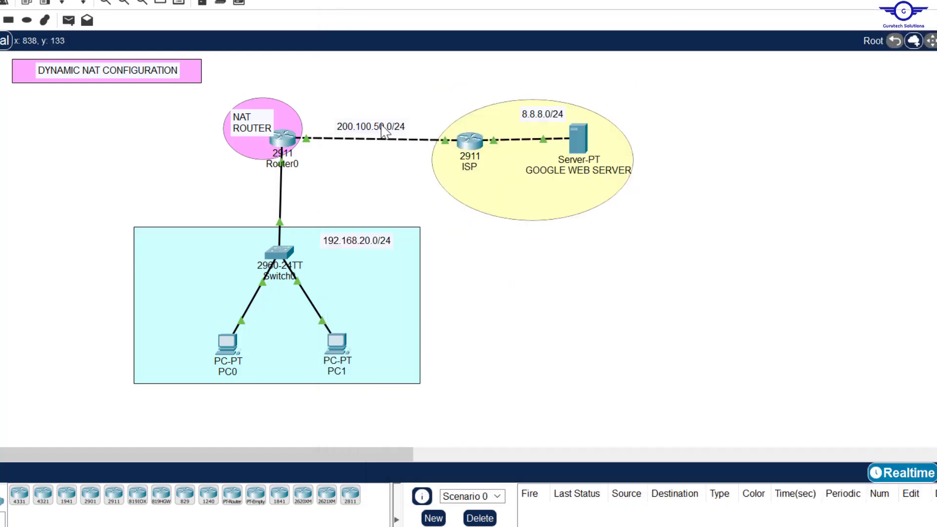
click(282, 139)
click(787, 358)
key(Return)
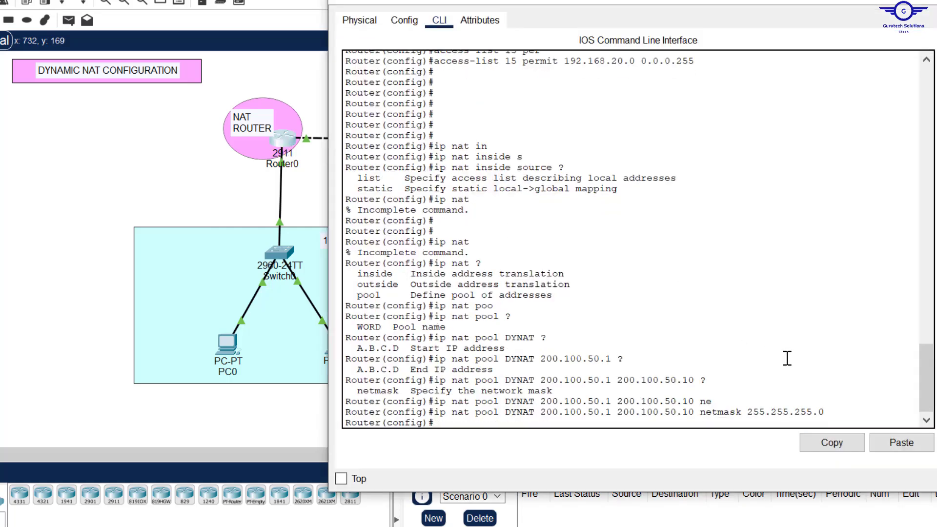
key(Return)
key(Return)
key(Return)
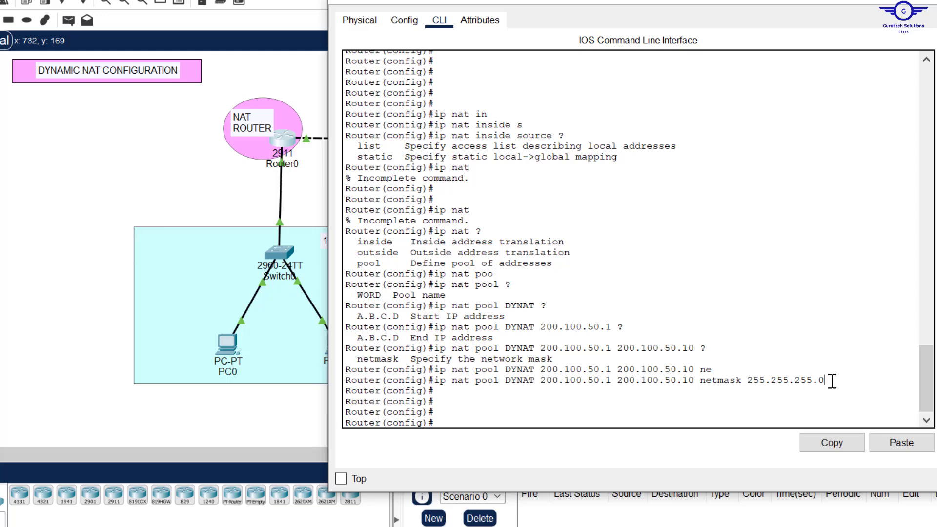
Review the DYNAT pool command and the access list 15 command in Router0's command history, highlighting each one.
drag(827, 380, 441, 382)
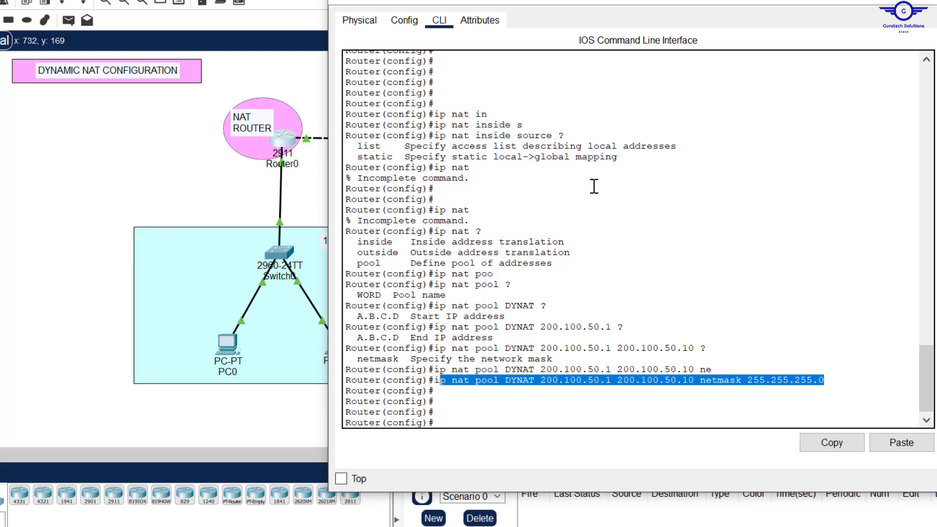
scroll(594, 186, up, 4)
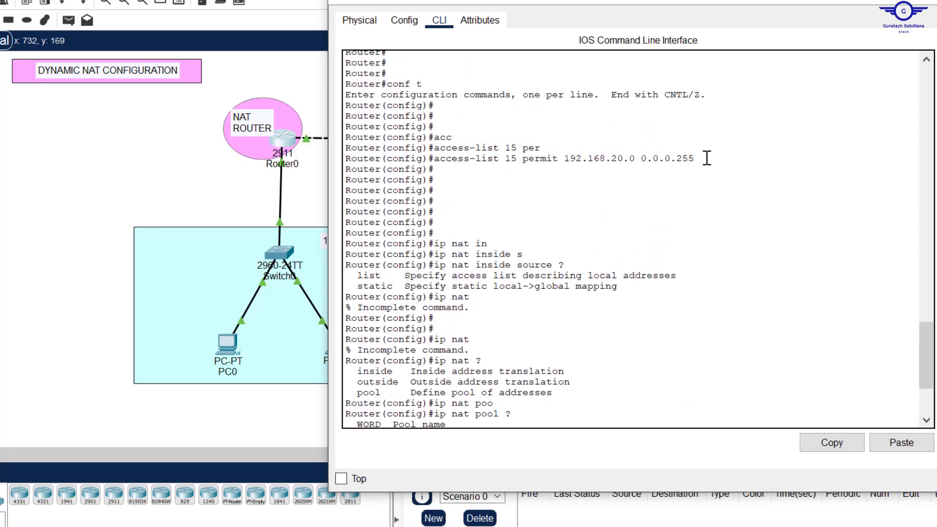
drag(707, 158, 434, 158)
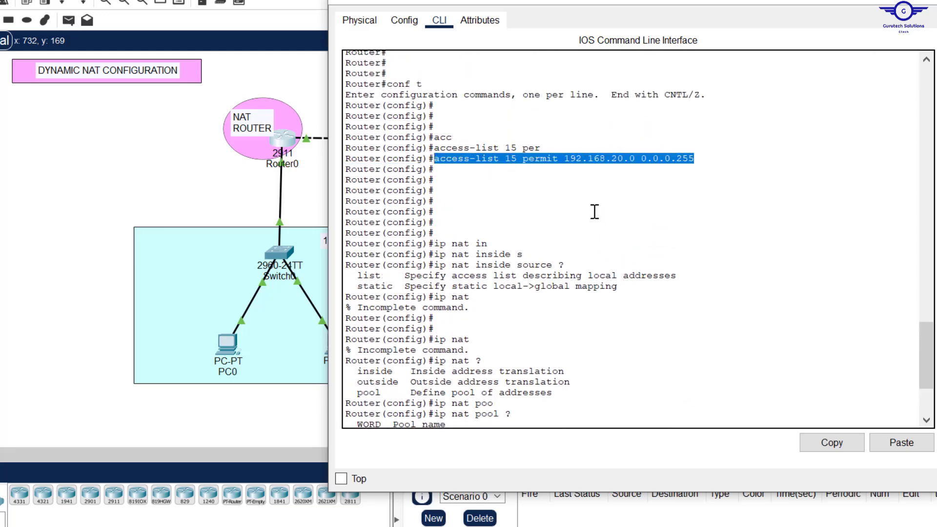
scroll(594, 211, down, 5)
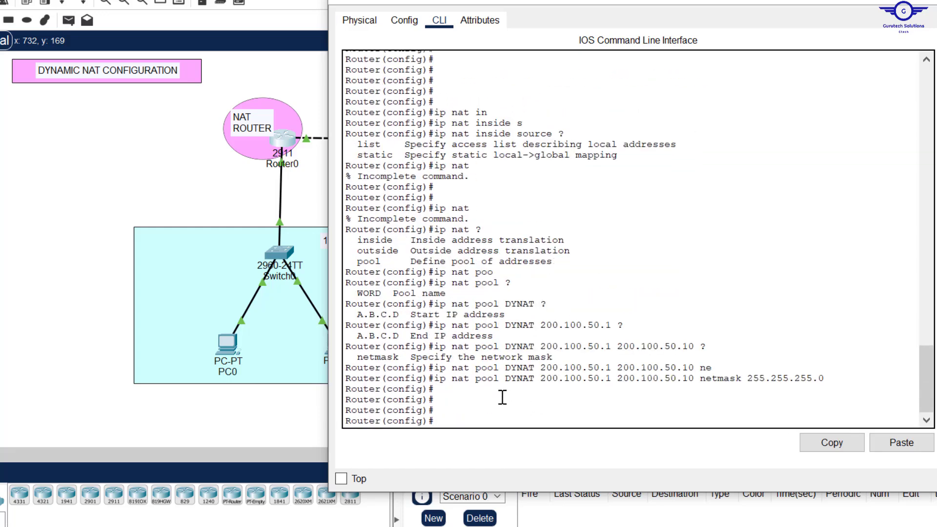
drag(438, 378, 657, 371)
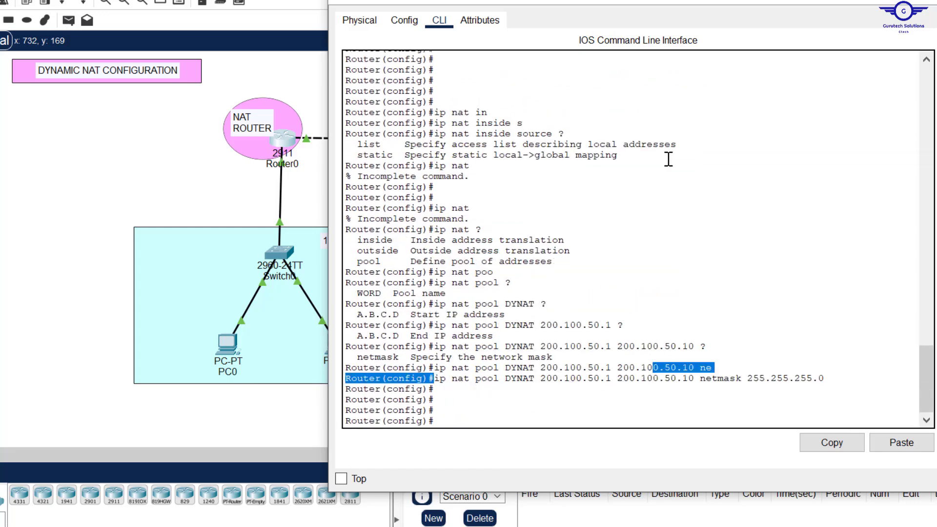
scroll(669, 156, up, 3)
drag(706, 131, 563, 133)
click(715, 138)
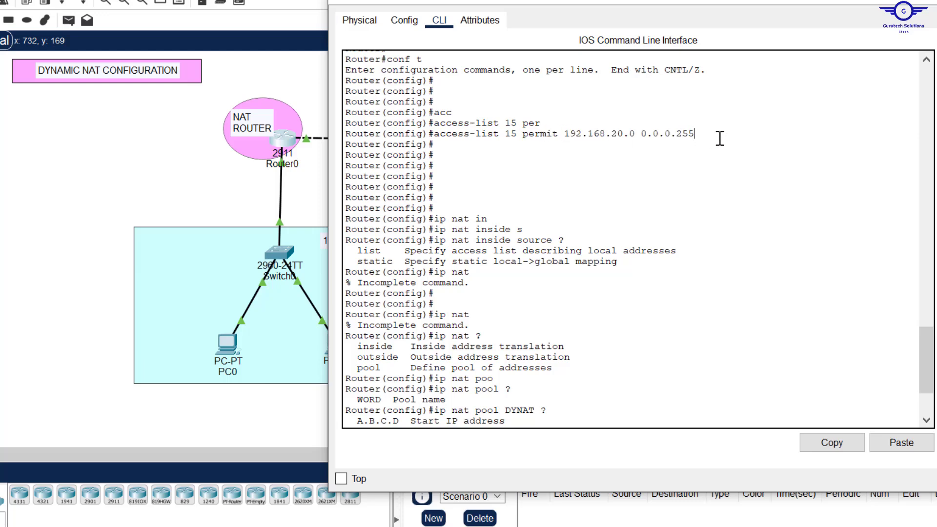
drag(707, 135, 565, 133)
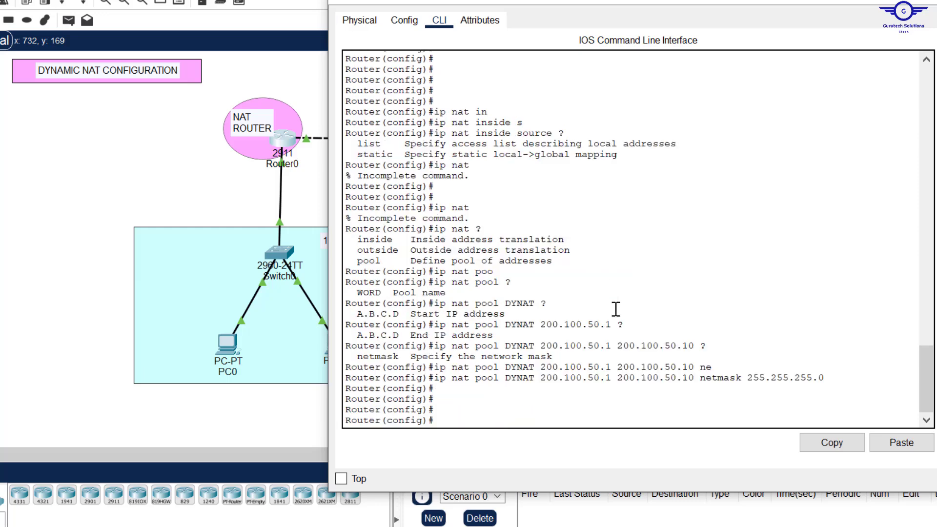
Return to the Router0 prompt, switch to config-guide.txt in Notepad, and highlight "Bind ACL to the NAT pool" in item 5.
click(540, 398)
key(Return)
key(Return)
key(Return)
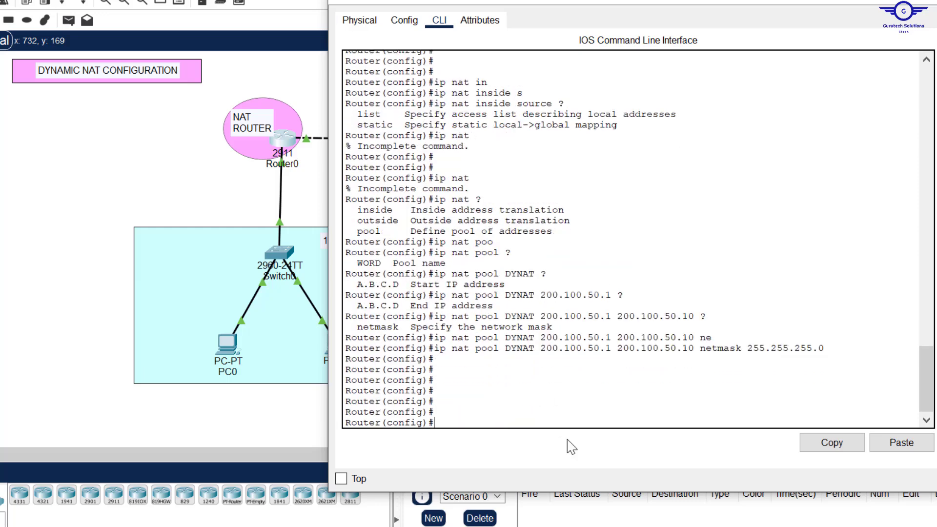
click(605, 526)
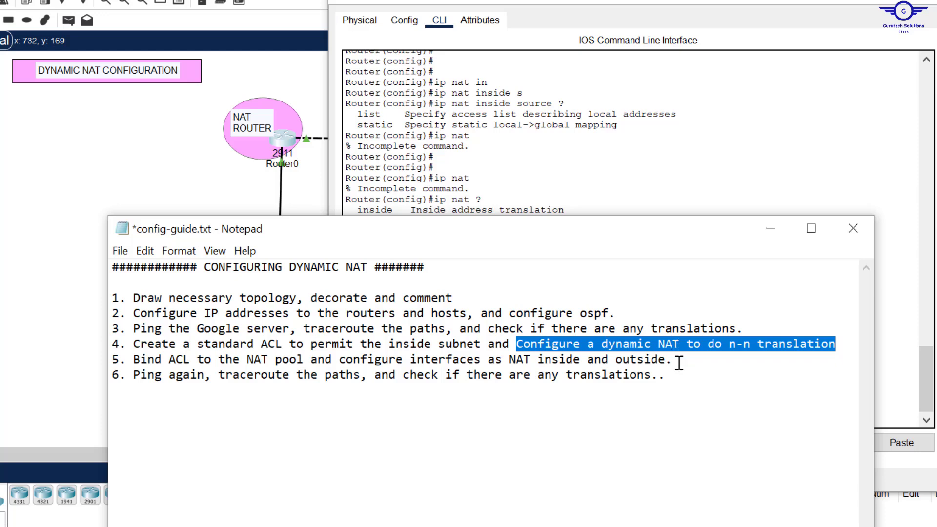
drag(679, 362, 665, 359)
drag(134, 359, 308, 360)
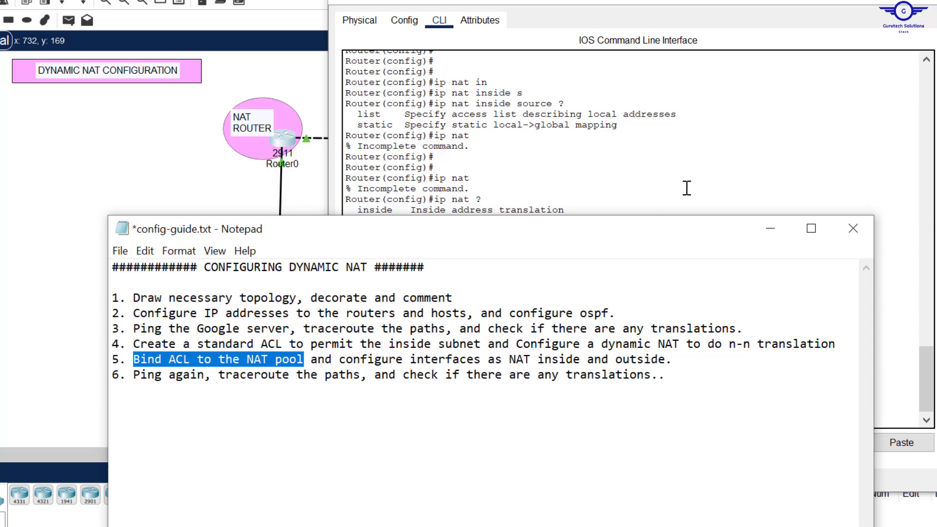
Return to Router0's configuration prompt, begin the command ip nat inside, and query its next keyword.
click(593, 191)
key(Return)
key(Return)
key(Return)
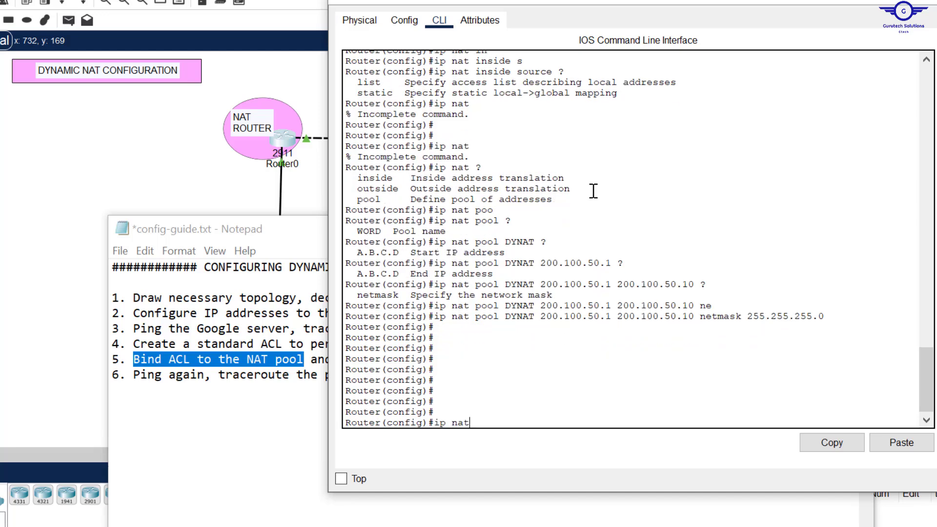
text(ip nat)
key(Tab)
text(in)
key(Caps_Lock)
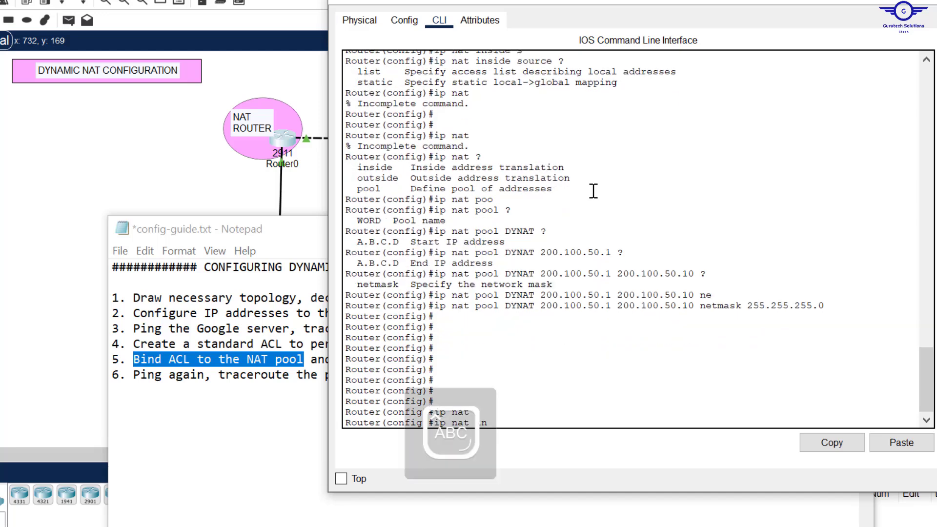
key(Tab)
key(Caps_Lock)
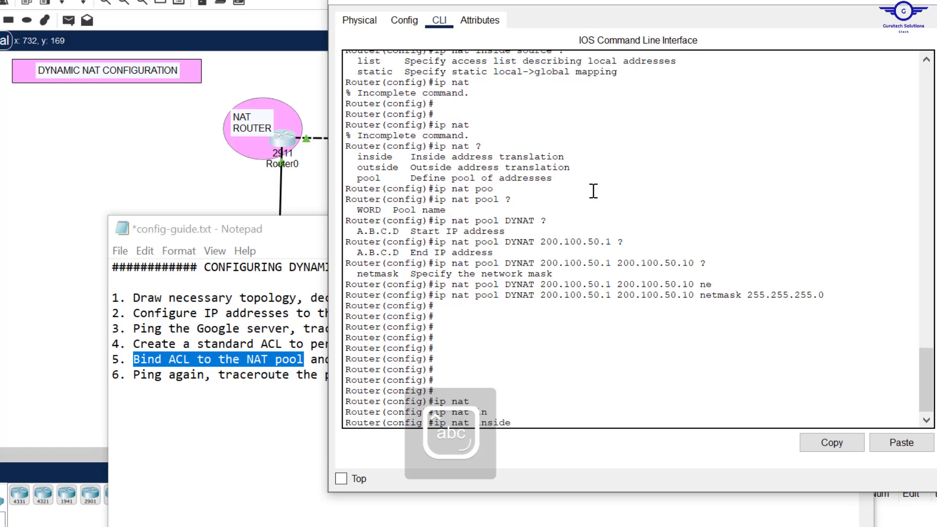
text(?)
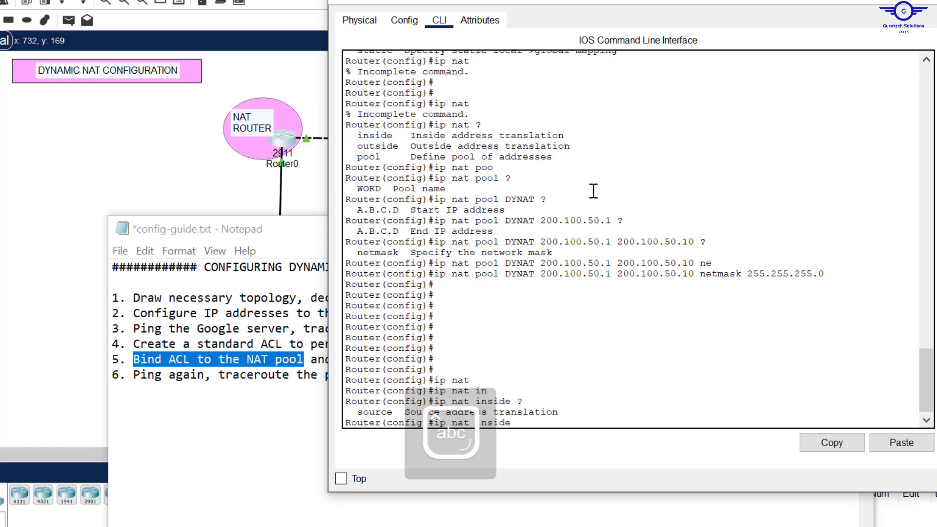
text(l)
key(Tab)
text(i)
key(Tab)
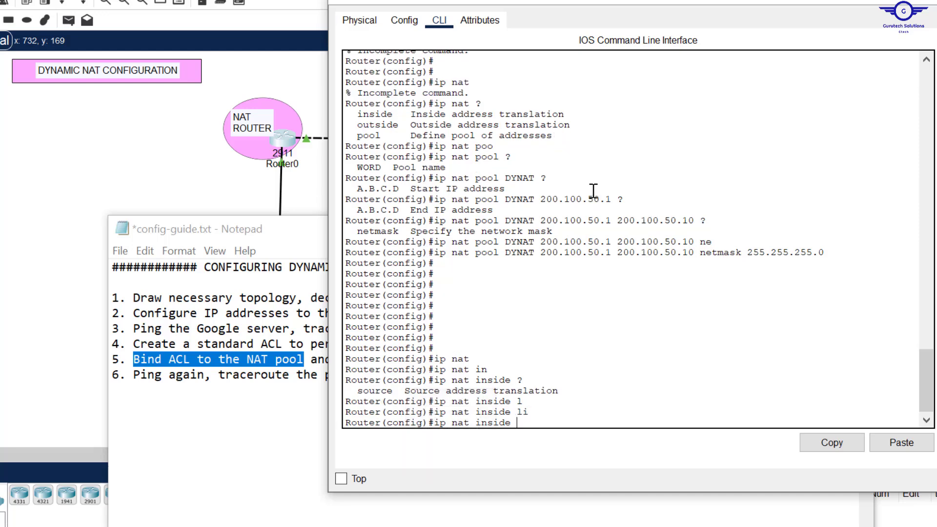
key(BackSpace)
key(BackSpace)
key(BackSpace)
key(BackSpace)
key(BackSpace)
key(BackSpace)
text(in)
key(Tab)
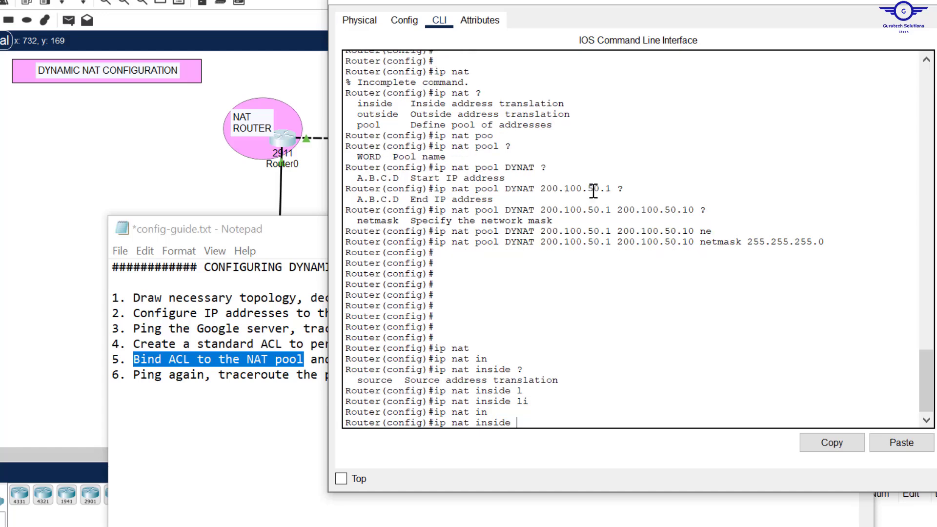
Add source to the ip nat inside command, query the available options, and choose list.
text(s)
key(Tab)
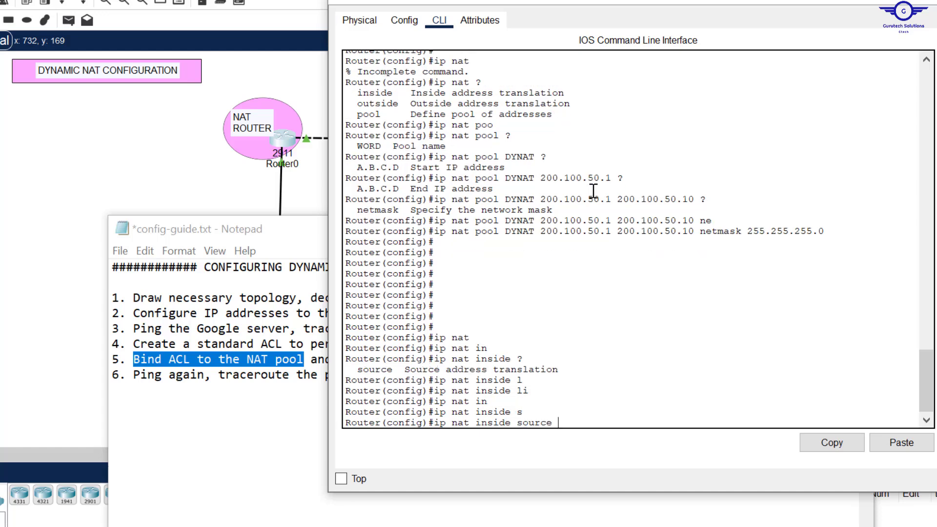
text(?)
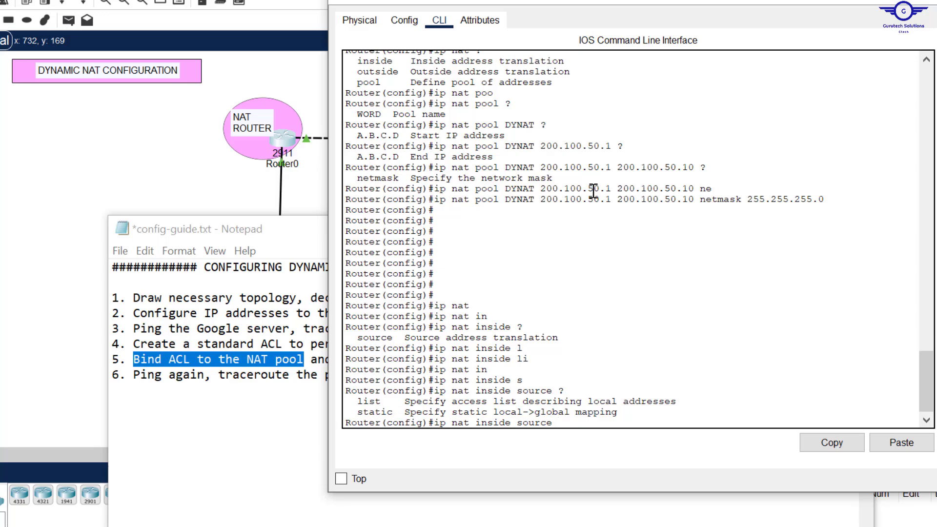
text(l)
key(Tab)
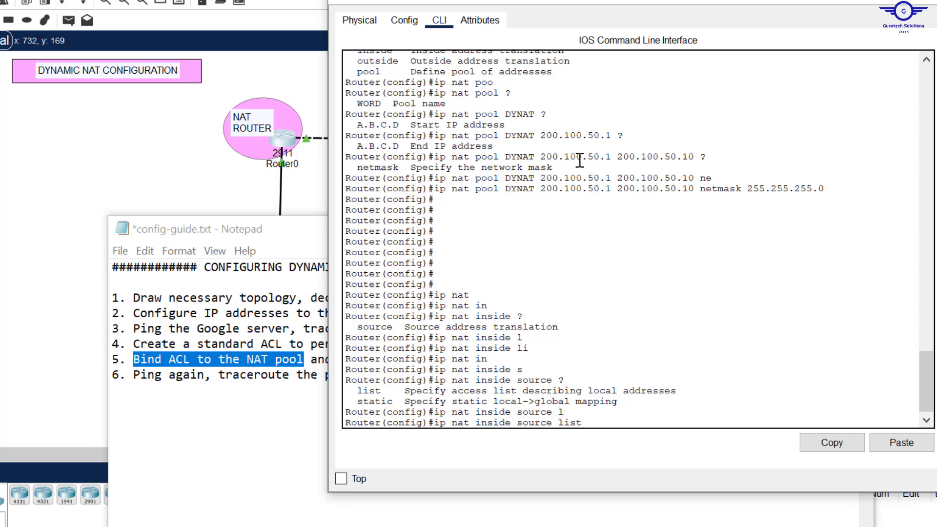
Check the access list number in the command history, add 15 to the command, and query the next keyword.
scroll(580, 160, up, 10)
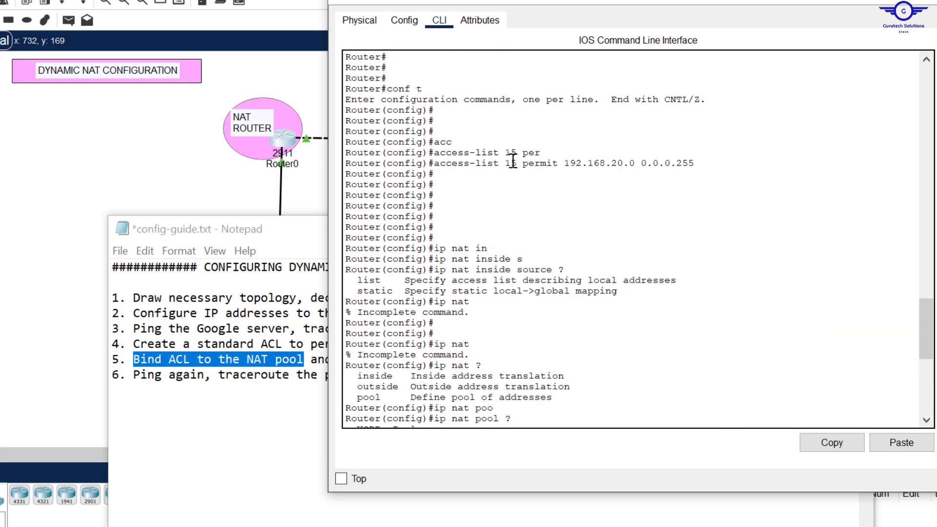
drag(511, 163, 503, 162)
scroll(606, 317, down, 10)
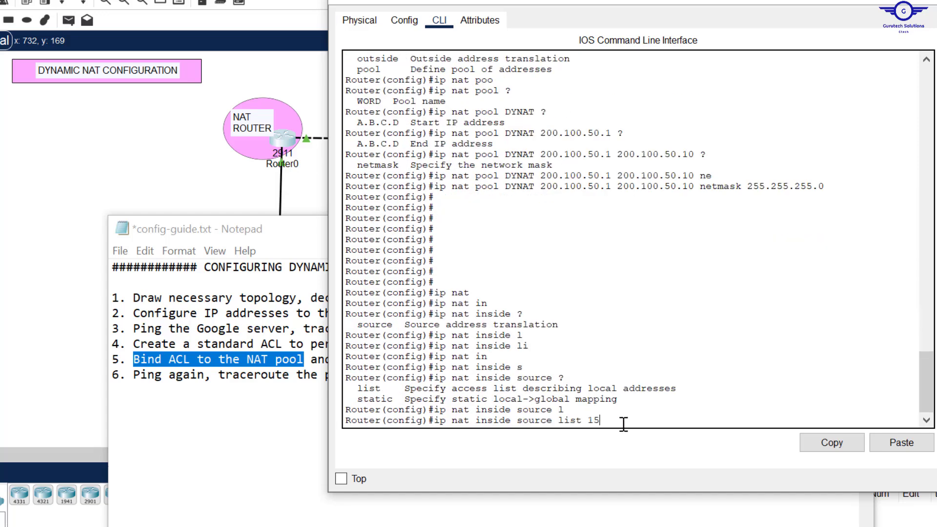
text(?)
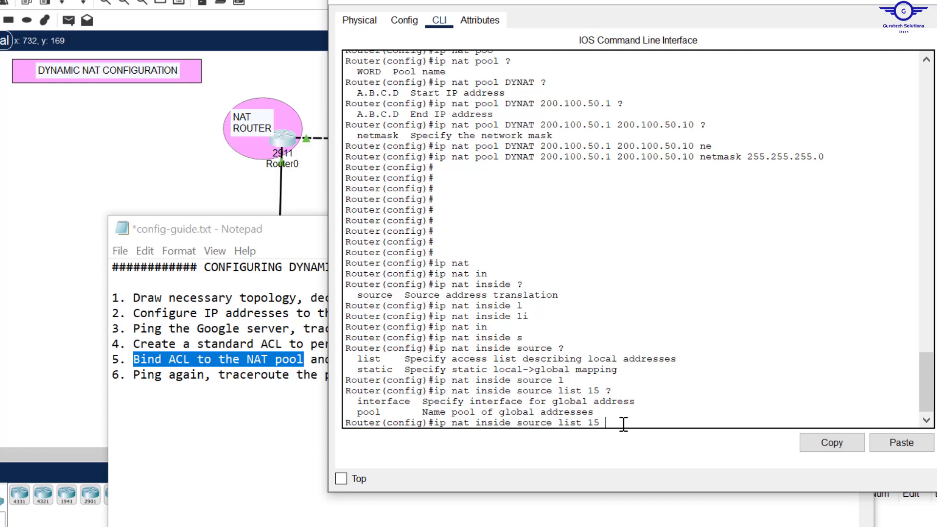
Complete the command with pool DYNAT, copying the name from the history, query the remaining options, and execute the binding.
text(p)
key(Tab)
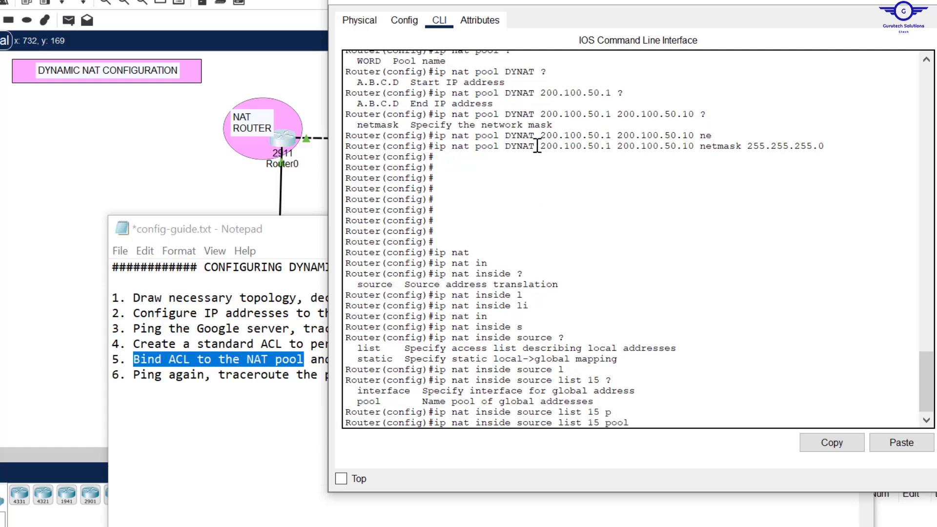
drag(536, 146, 504, 146)
click(835, 452)
click(903, 443)
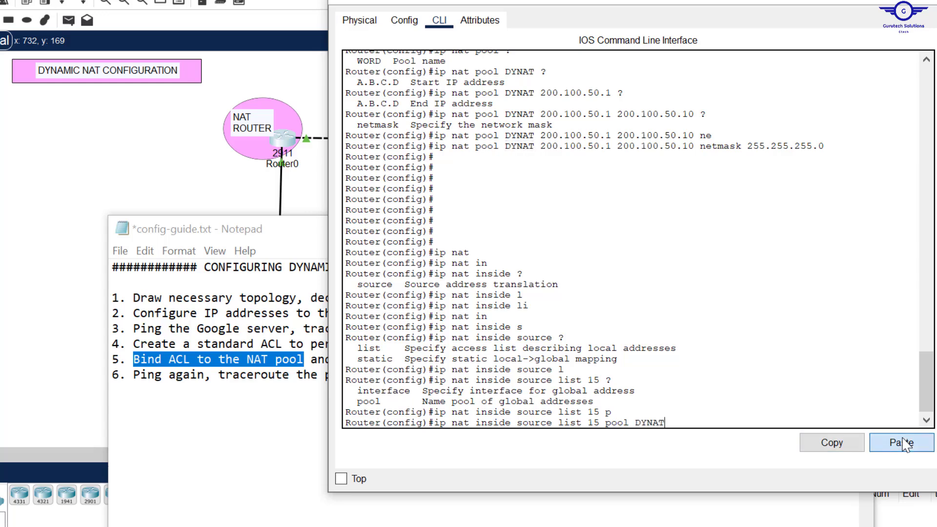
text(?)
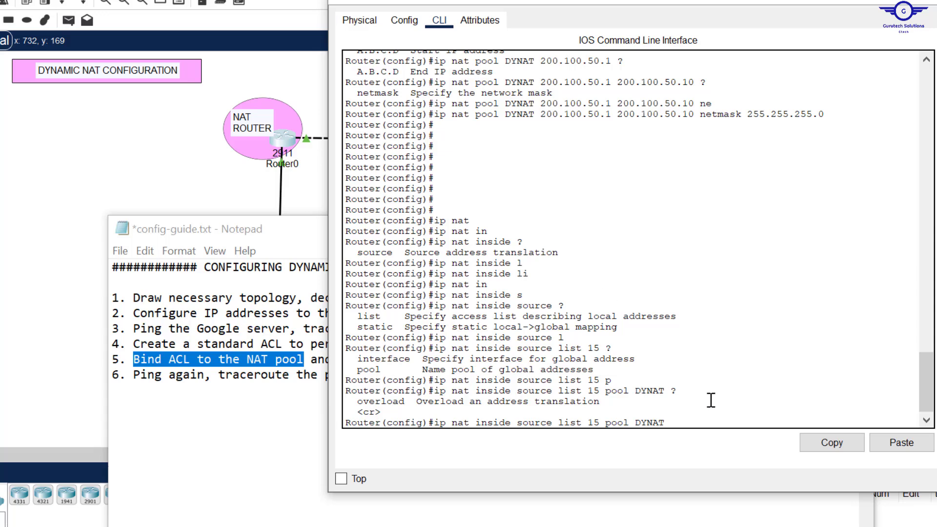
key(Return)
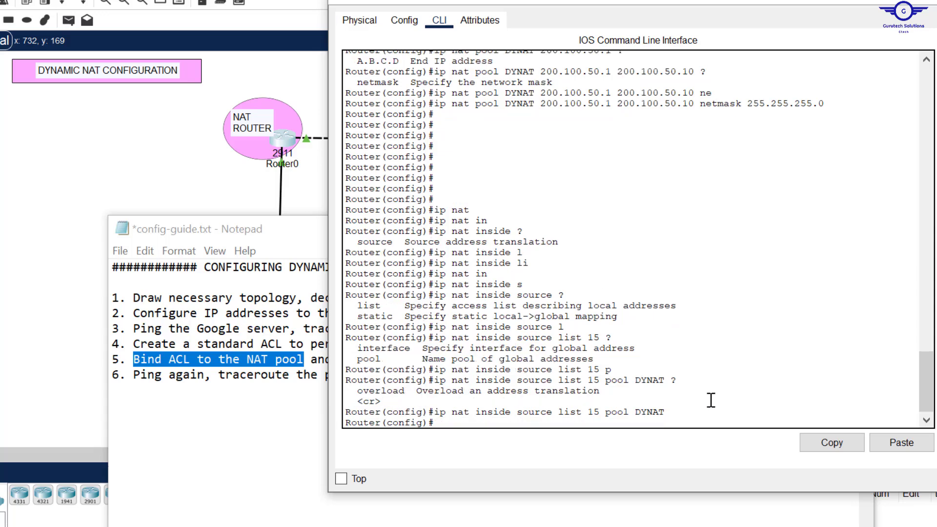
key(Return)
key(Return)
key(Return)
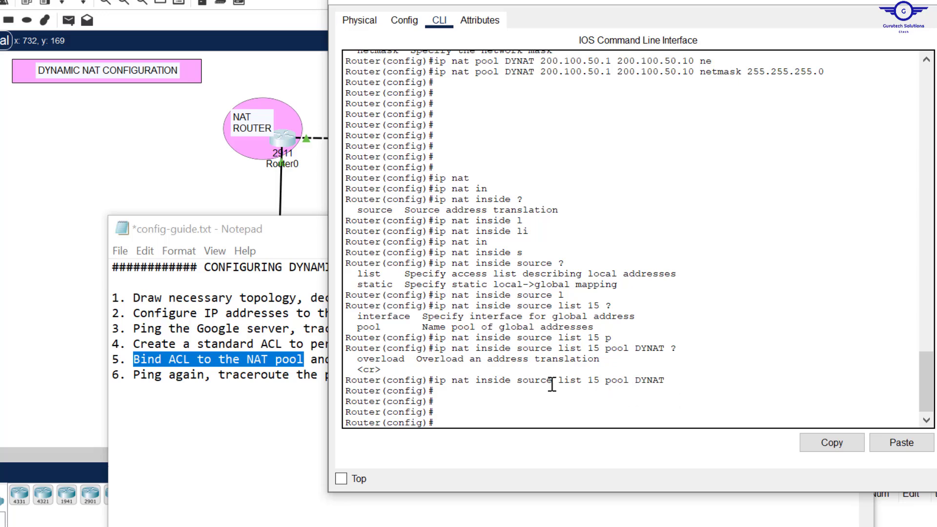
Review the access-list 15 command in Router0's command history, highlighting the whole command and its permitted network with wildcard mask.
scroll(600, 203, up, 2)
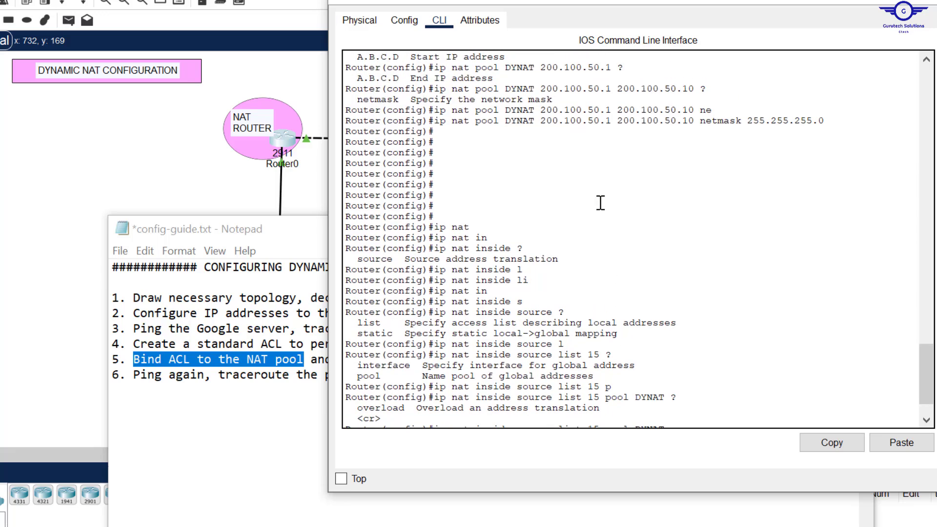
scroll(600, 203, down, 1)
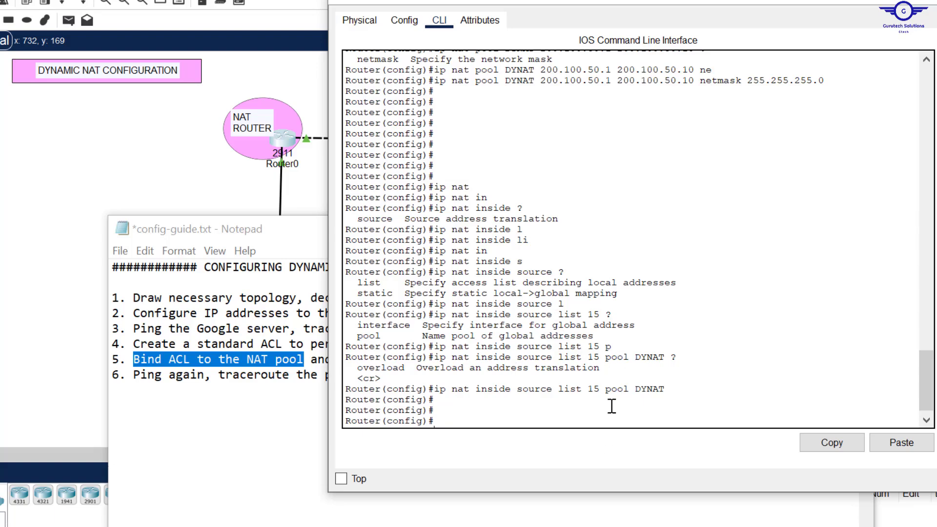
scroll(665, 210, up, 3)
scroll(665, 209, down, 1)
scroll(665, 210, down, 3)
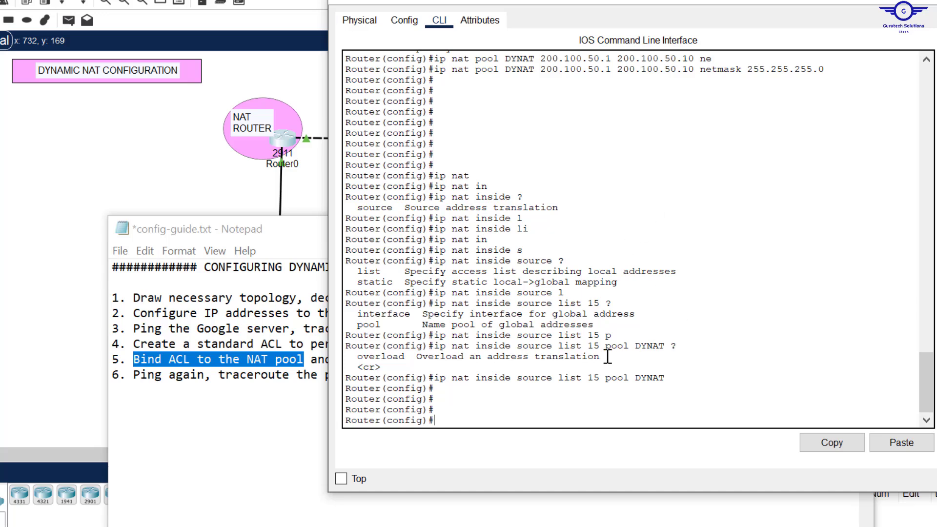
drag(608, 357, 467, 206)
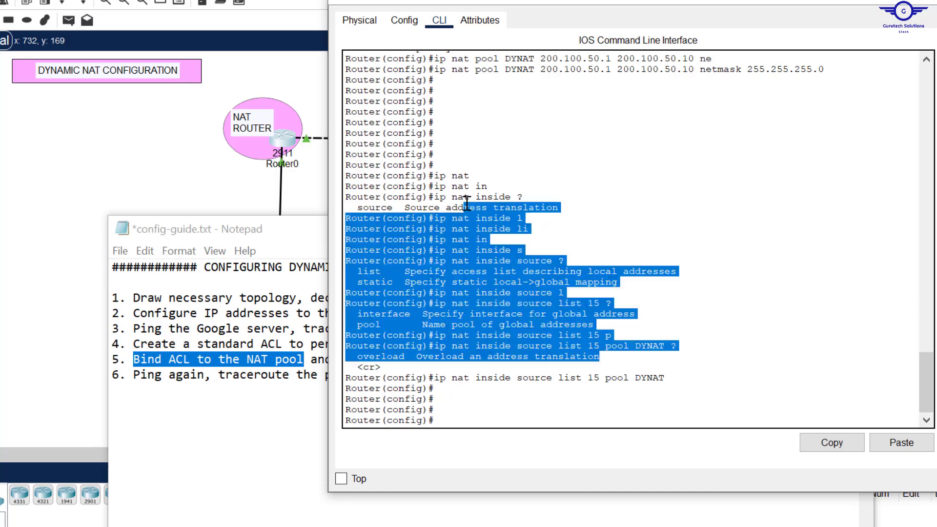
scroll(634, 116, up, 12)
scroll(635, 116, up, 3)
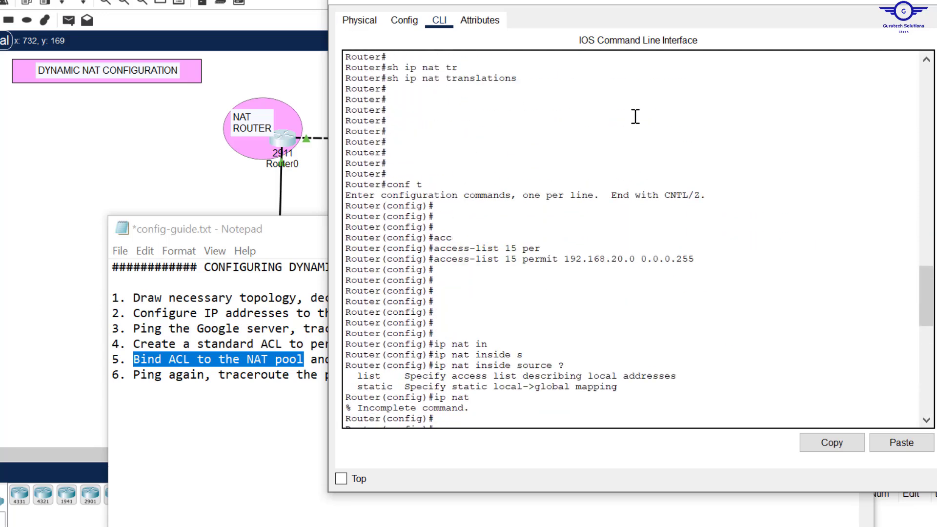
drag(698, 259, 434, 262)
click(701, 260)
drag(701, 260, 565, 258)
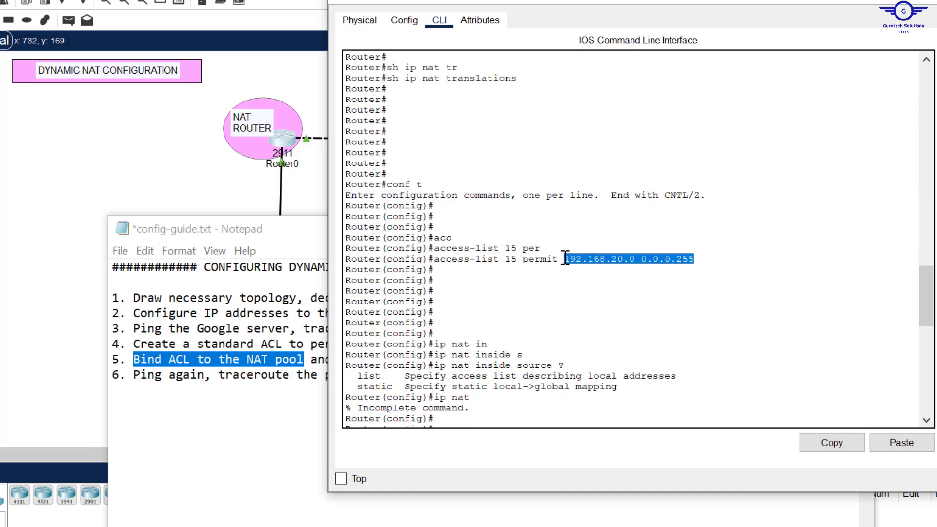
Review the complete DYNAT pool command in the history, highlighting the command and its address range with netmask.
scroll(565, 258, down, 10)
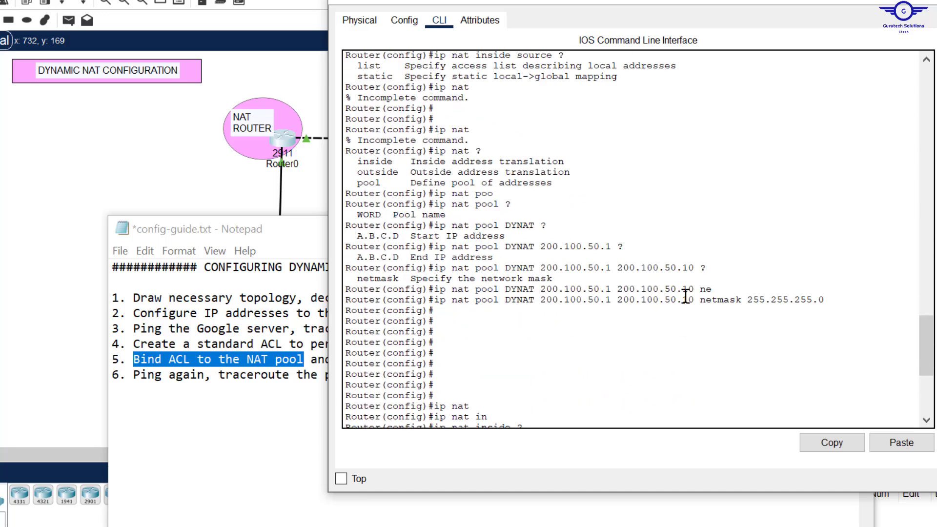
drag(826, 300, 438, 299)
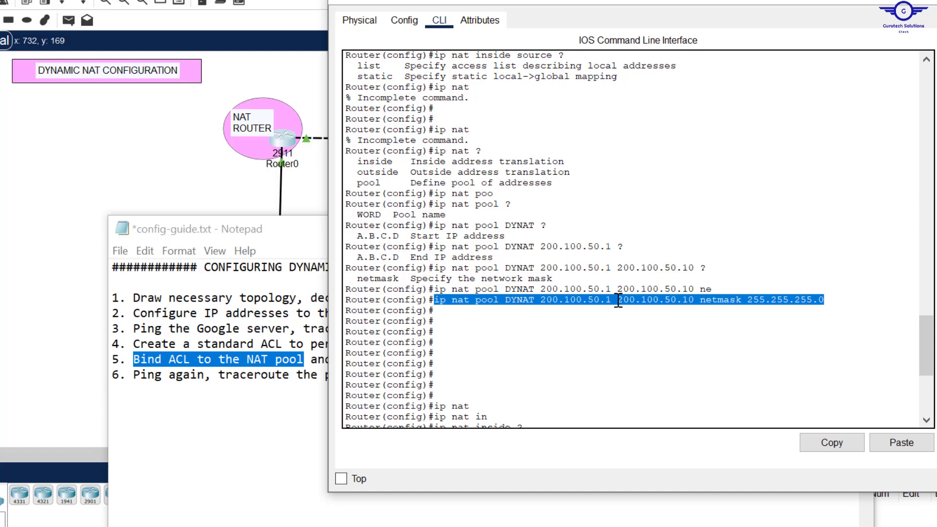
click(536, 291)
drag(543, 300, 838, 301)
Highlight the command that binds list 15 to pool DYNAT, and return to the Router0 prompt.
scroll(839, 301, down, 7)
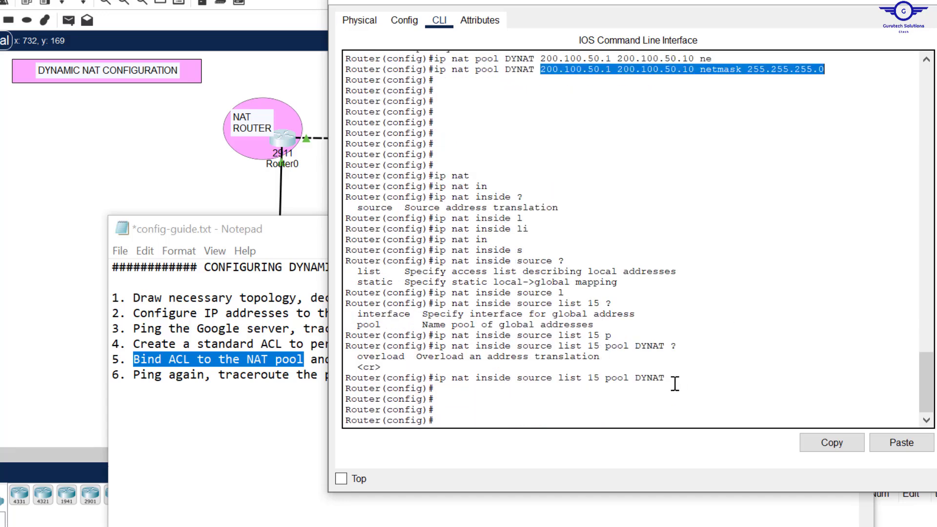
drag(670, 380, 436, 379)
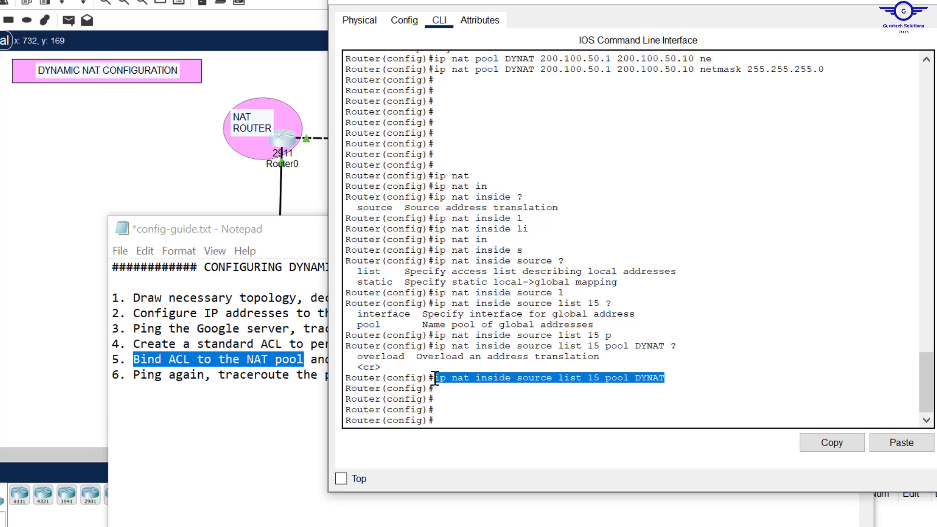
click(487, 412)
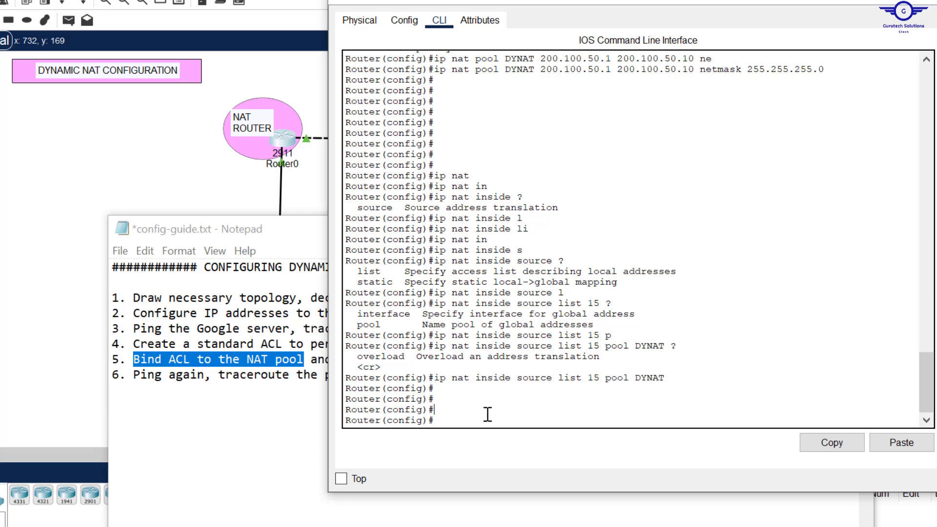
Switch to config-guide.txt in Notepad, highlight the NAT inside and outside instruction in item 5, and check Router0's interface labels on the topology.
click(280, 358)
drag(345, 359, 720, 359)
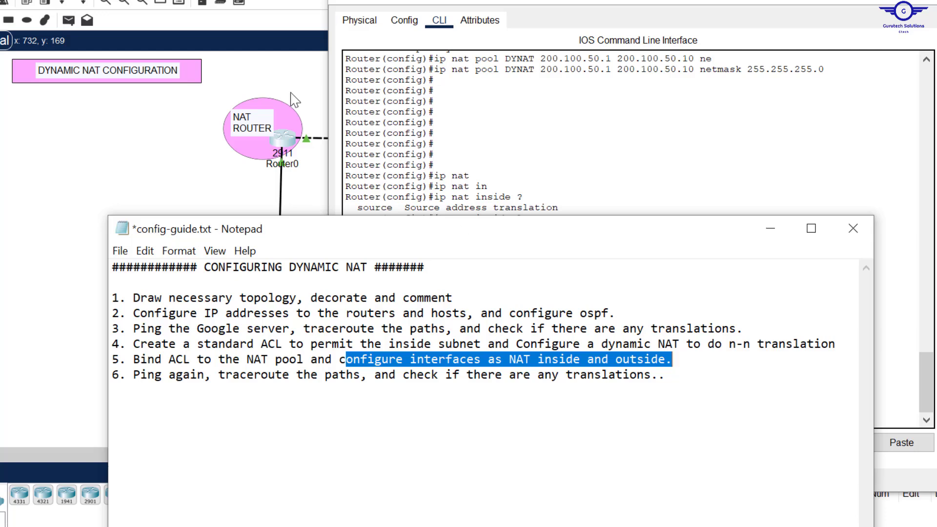
click(308, 205)
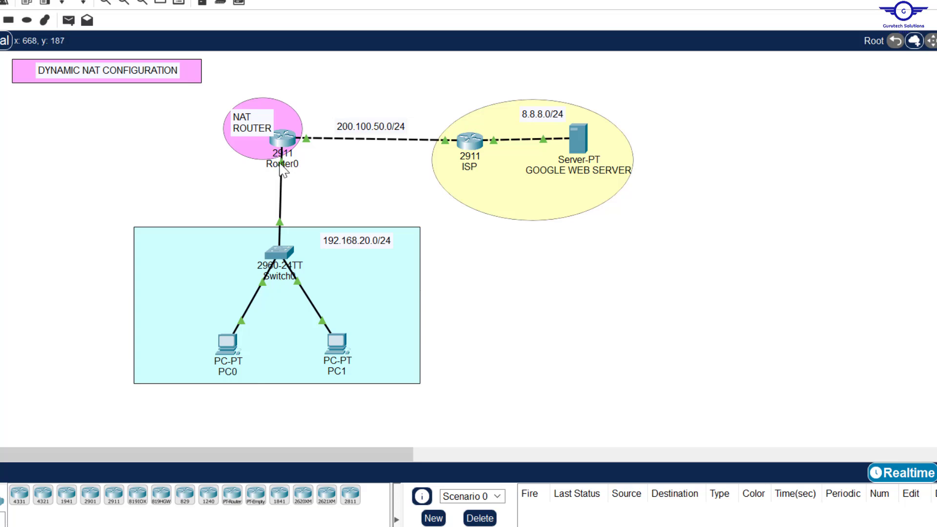
mouse_move(285, 161)
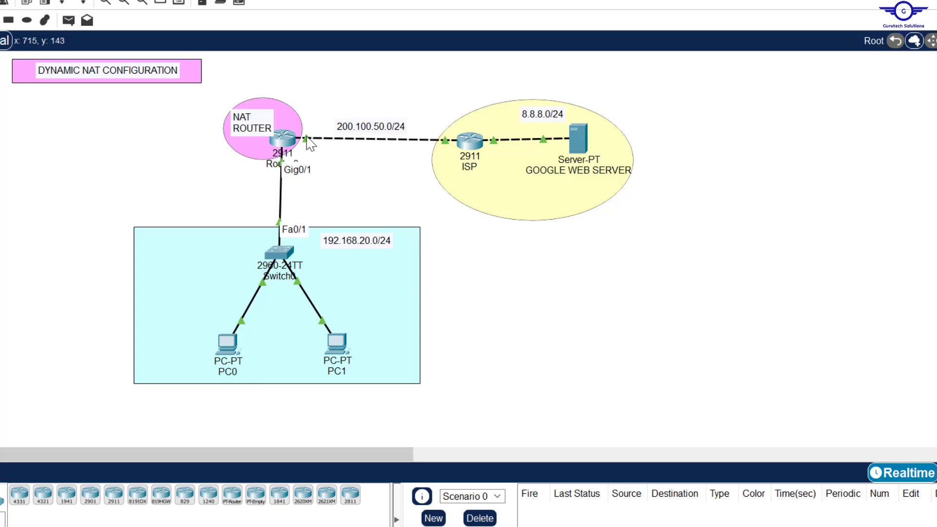
Reopen Router0's command line, enter interface gig0/0, and configure it with ip nat outside.
click(283, 140)
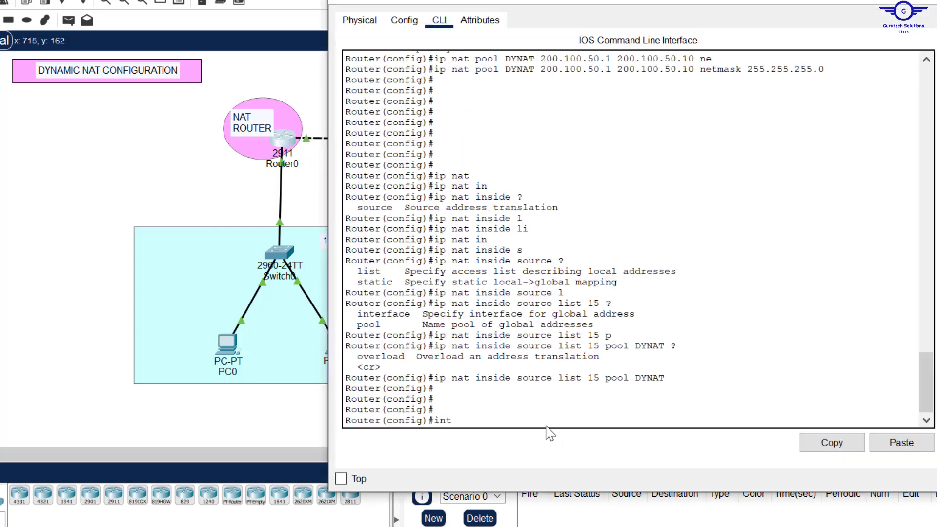
text(int gig0/0)
key(Return)
key(Return)
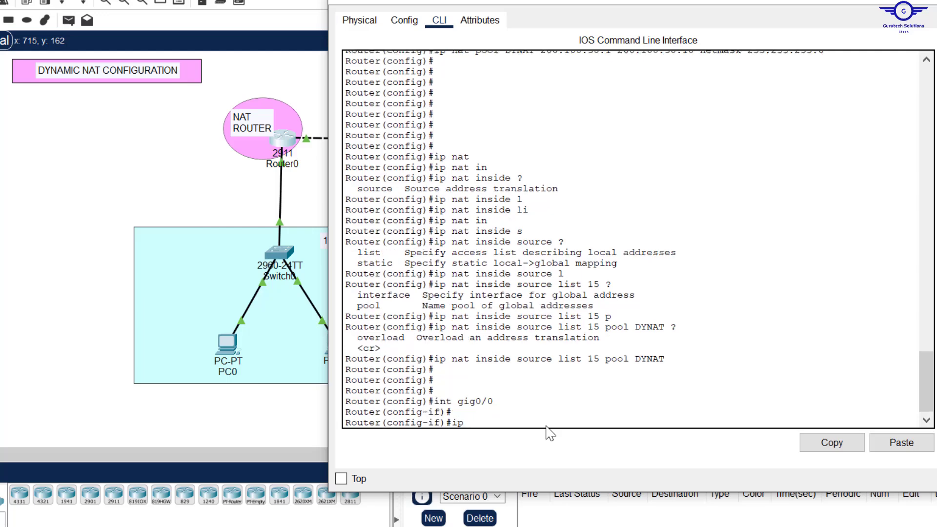
text(ip nat ou)
key(Tab)
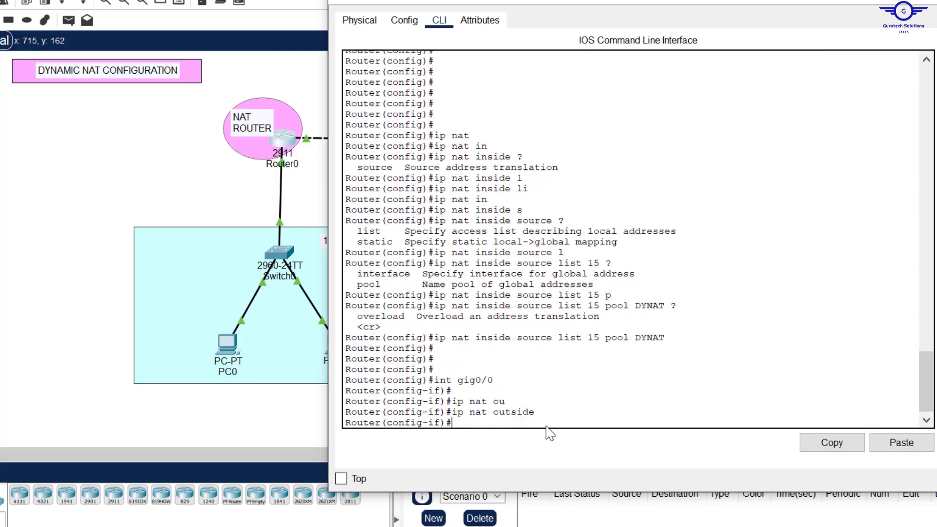
key(Return)
text(es)
key(Return)
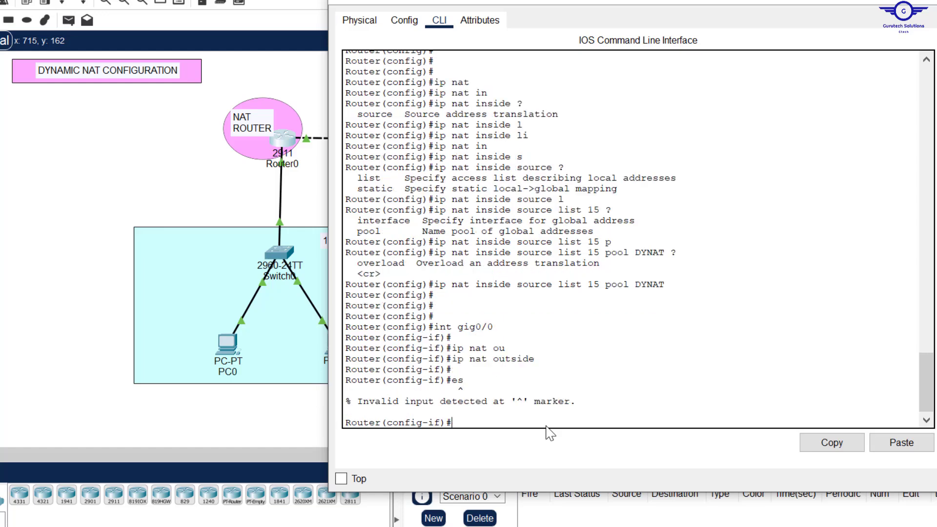
Leave interface gig0/0, enter interface gig0/1, configure it with ip nat inside, and exit to global configuration mode.
text(ex)
key(Return)
key(Return)
key(Return)
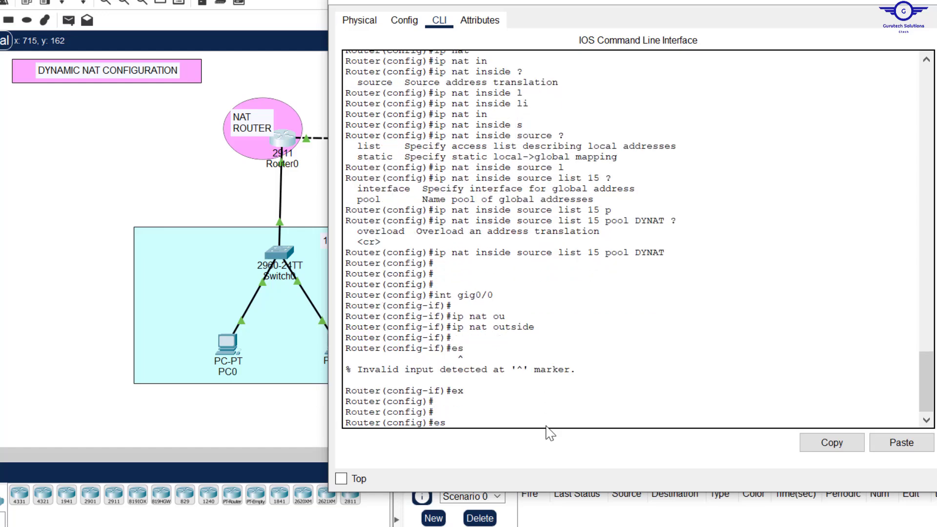
key(Up)
key(Up)
text(1)
key(Return)
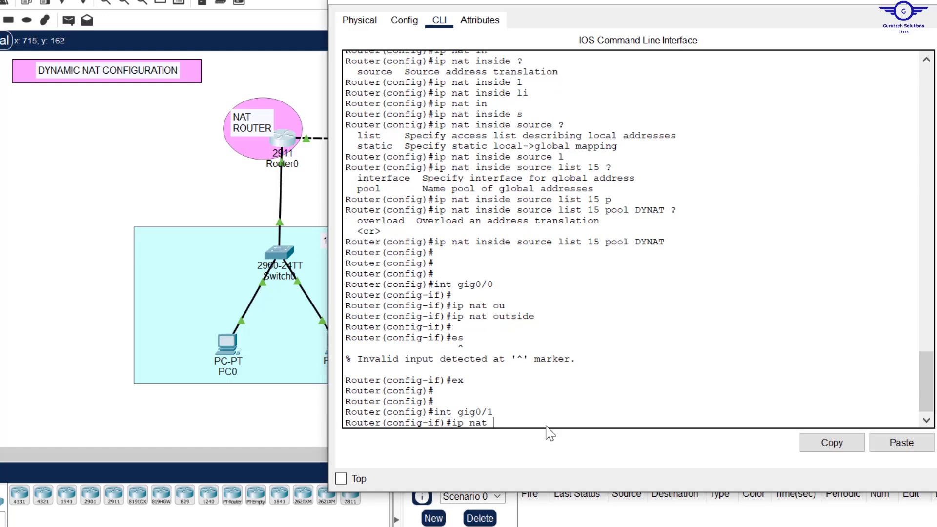
key(Tab)
key(Return)
text(ex)
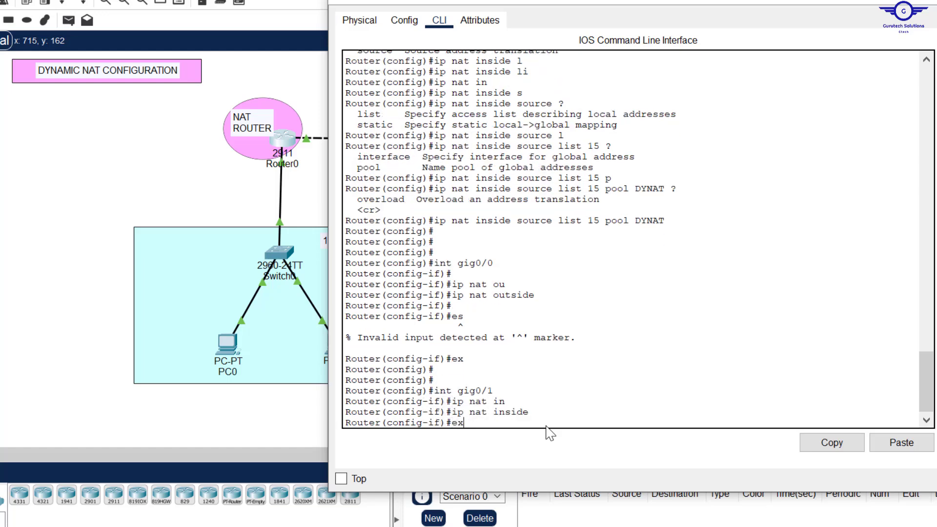
key(Return)
Save Router0's running configuration with do wr.
key(Return)
key(Return)
key(Return)
key(Return)
text(d)
key(Return)
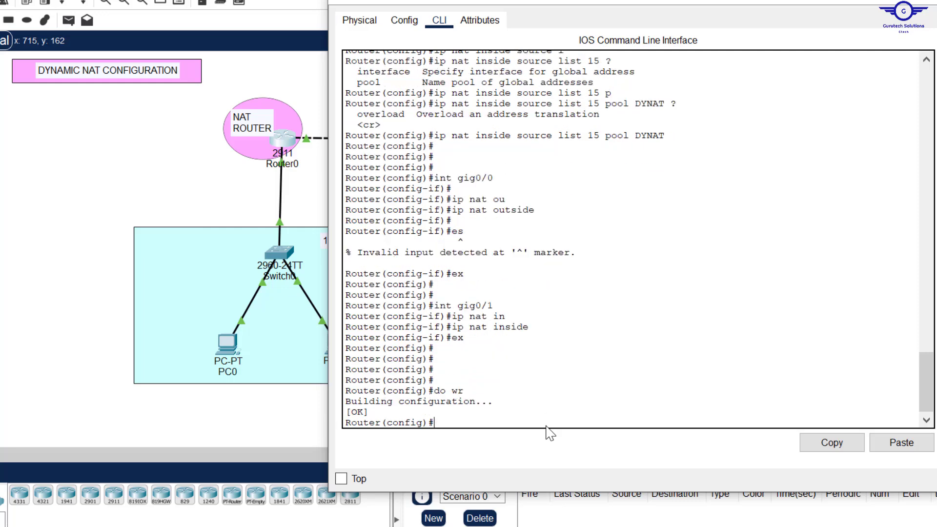
Check the remaining items of config-guide.txt in Notepad, and return to Router0's command line in Packet Tracer.
key(alt+Tab)
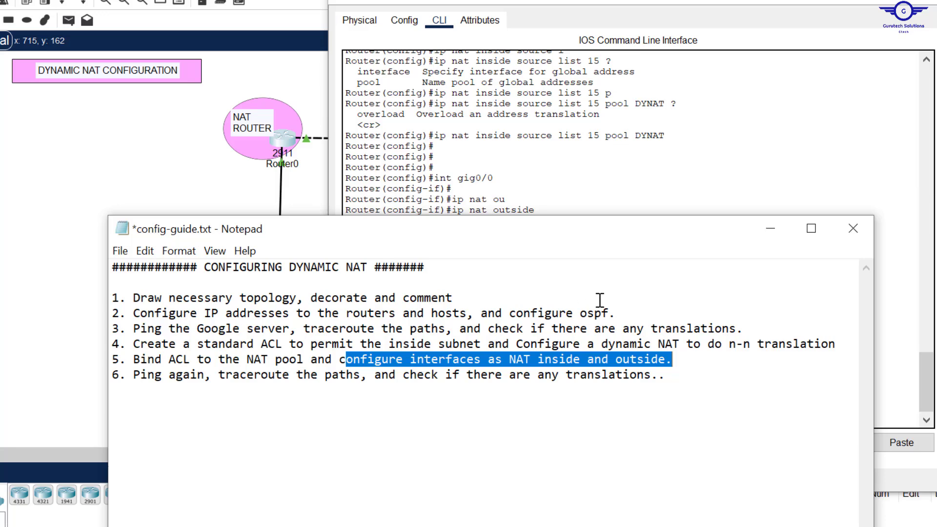
click(575, 175)
key(Return)
key(Return)
key(Return)
key(Return)
key(Return)
key(Return)
key(Return)
key(Return)
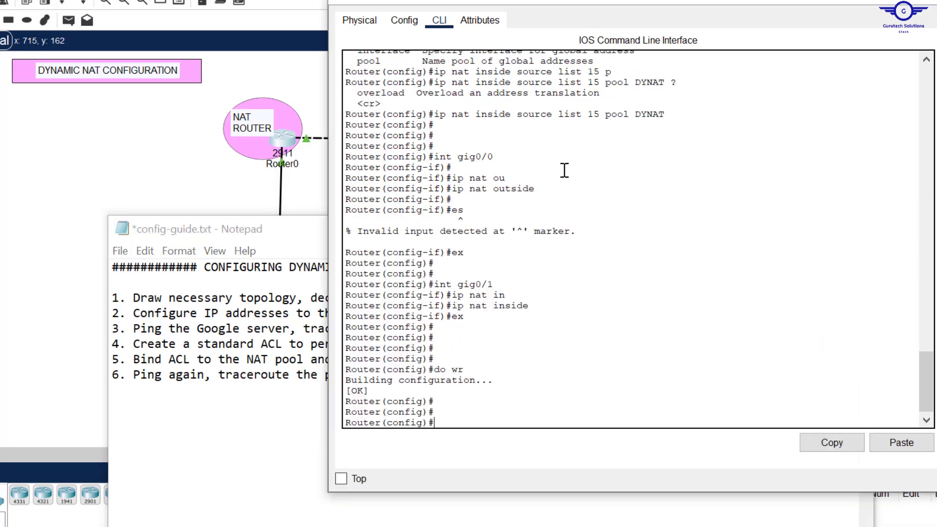
End configuration mode on Router0 to reach the privileged EXEC prompt.
text(end)
key(Return)
key(Return)
key(Return)
key(Return)
key(Return)
key(Return)
key(Return)
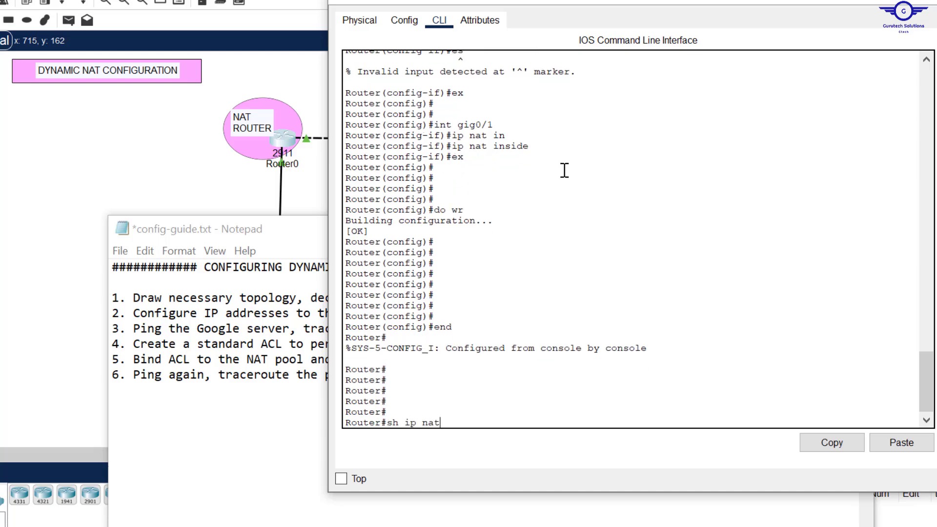
Check Router0's NAT table with sh ip nat translations, and highlight the command together with the lines below it.
text(sh ip nat tra)
key(Tab)
key(Return)
key(Return)
key(Return)
key(Return)
key(Return)
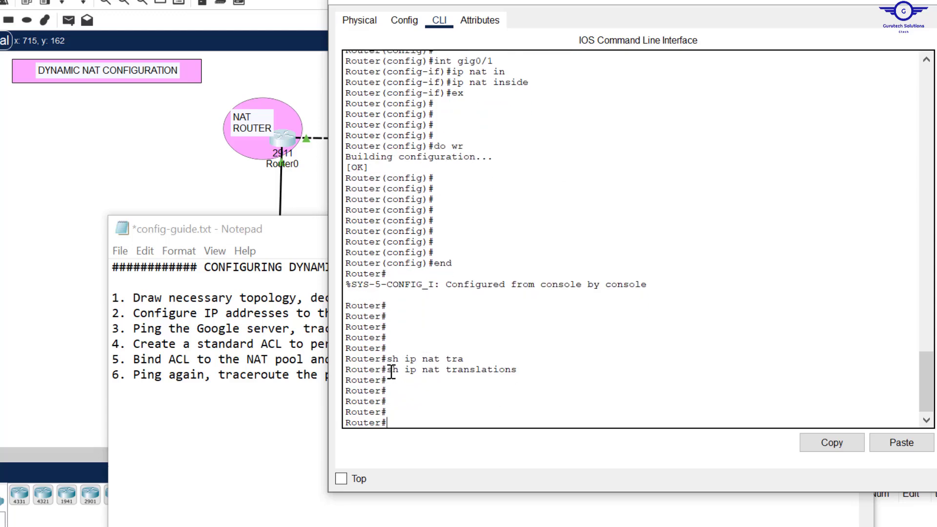
drag(388, 369, 423, 424)
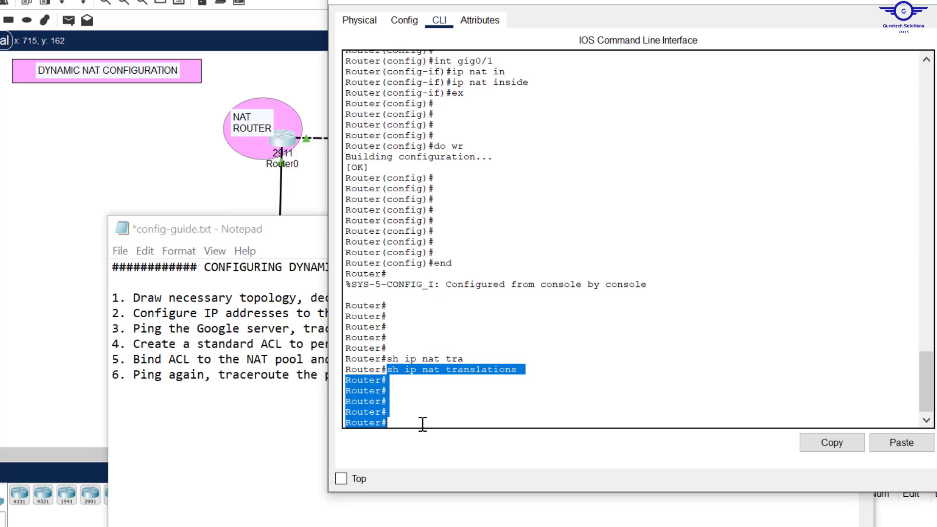
Open PC0's command prompt, then trace the route to 8.8.8.8 and ping the same address.
click(310, 196)
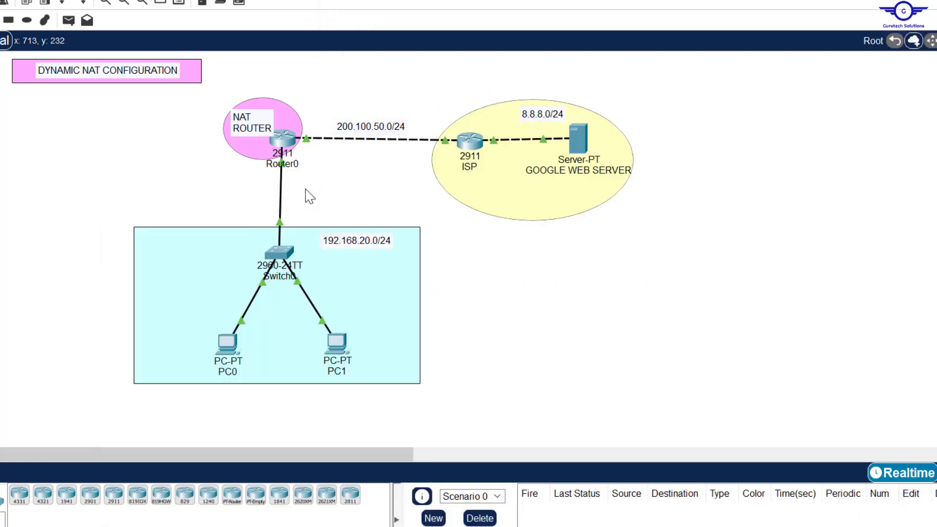
click(233, 363)
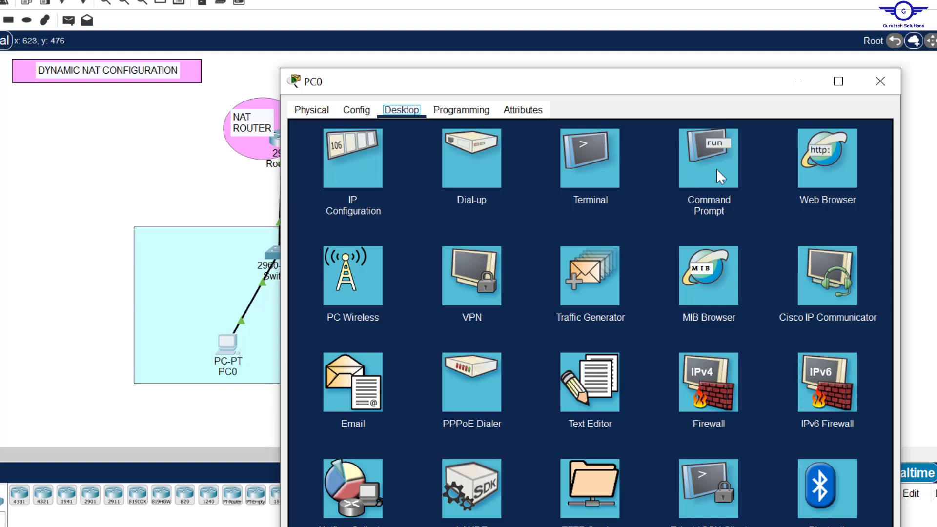
click(720, 177)
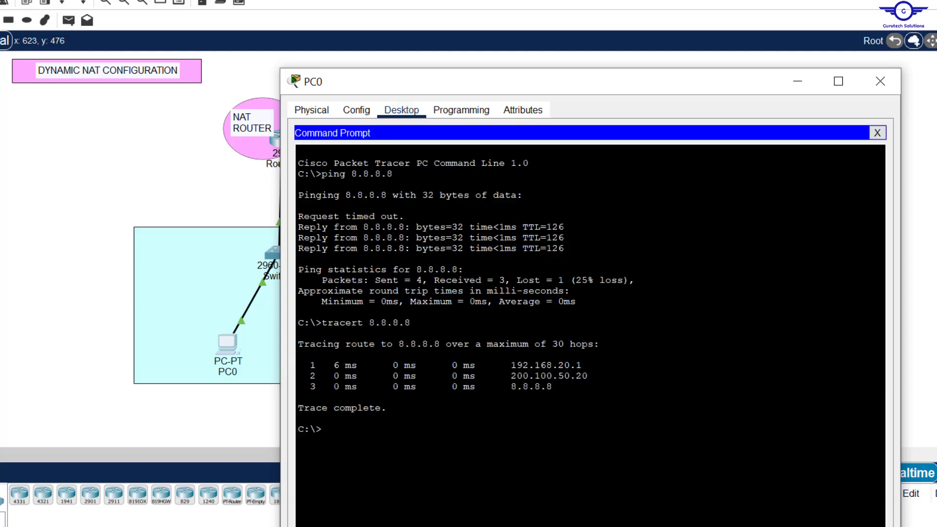
key(Up)
key(Return)
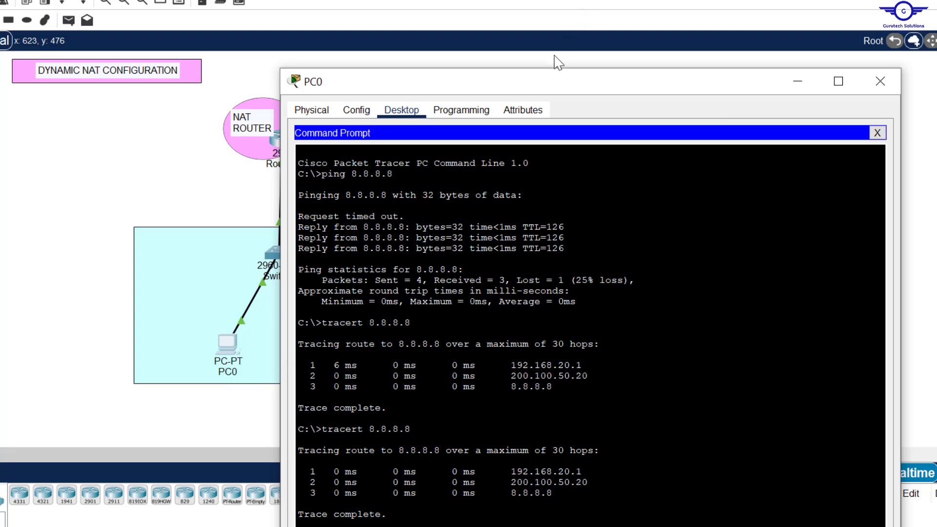
drag(553, 80, 560, 3)
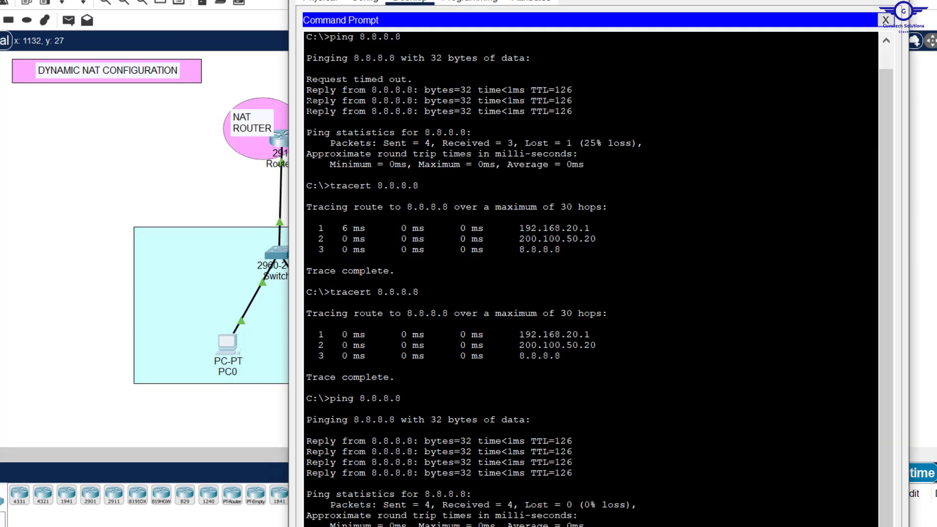
Reopen Router0's command line, list the NAT translations again, and highlight the inside global address in the first entry.
click(278, 139)
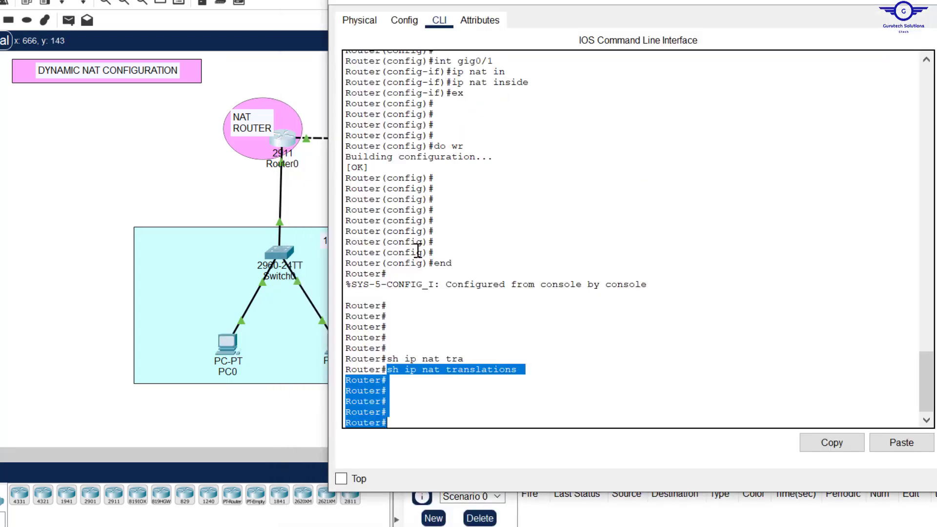
click(505, 350)
key(Up)
key(Return)
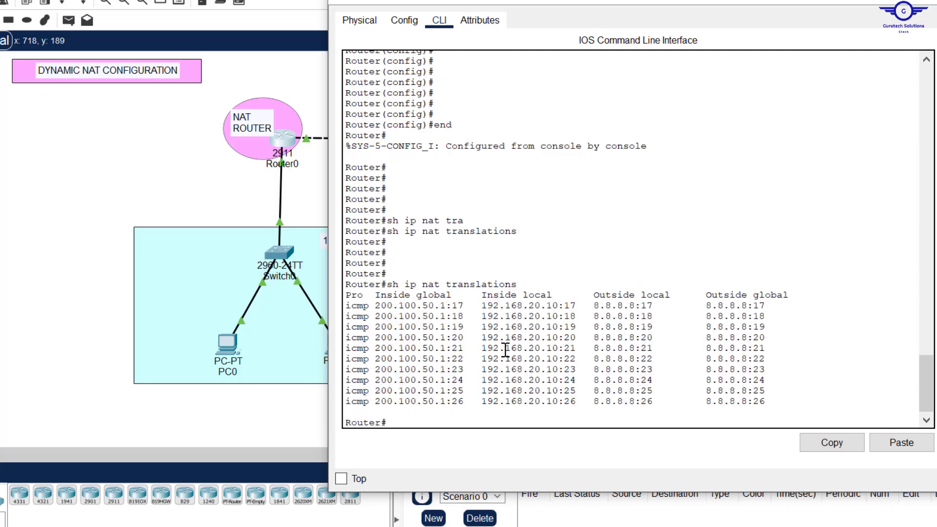
key(Return)
key(Return)
key(Return)
key(Return)
key(Return)
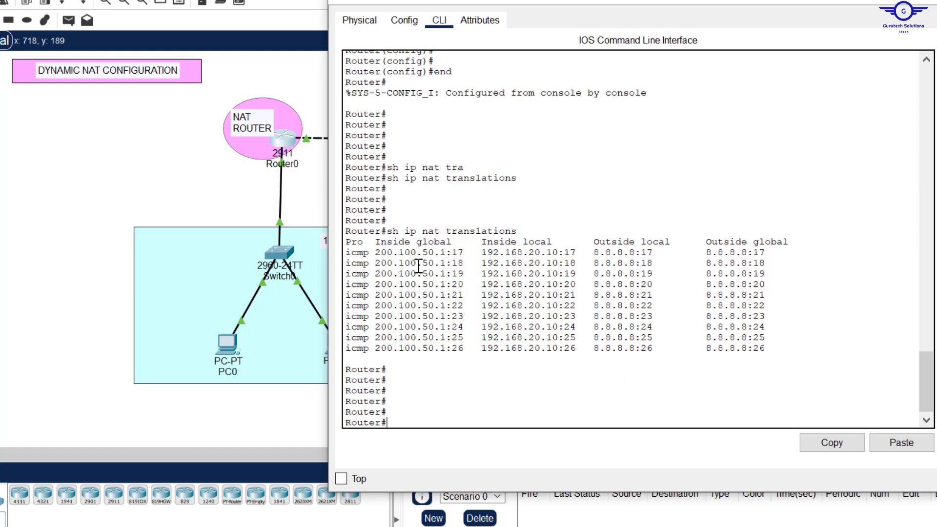
drag(377, 254, 446, 250)
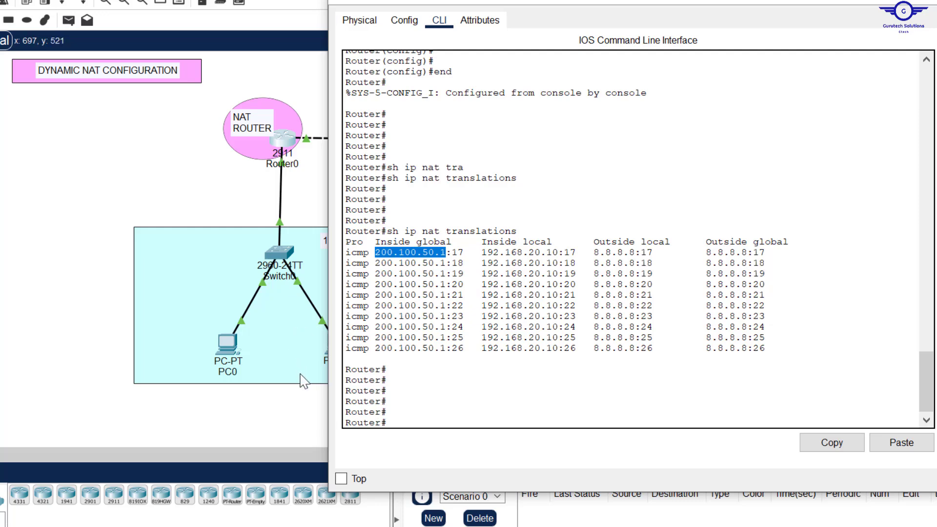
Open PC1's command prompt and ping 8.8.8.8.
click(310, 424)
click(337, 344)
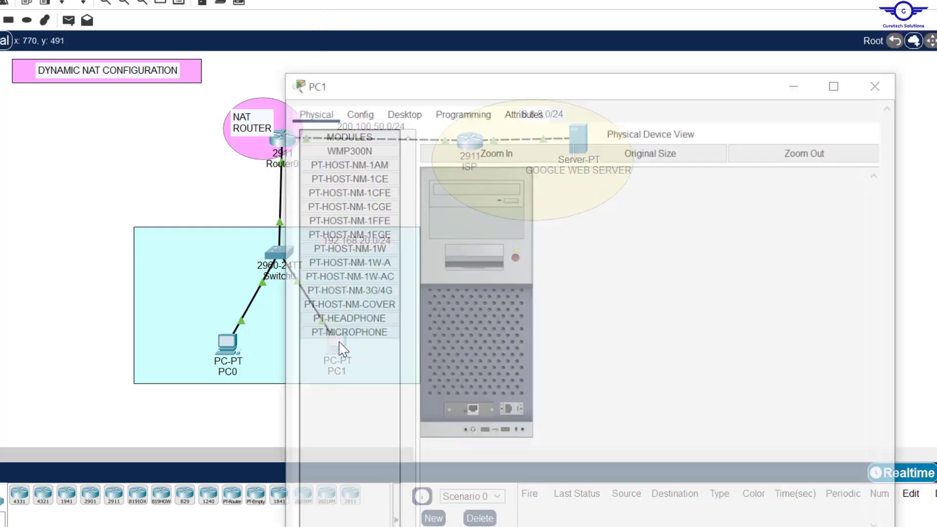
click(420, 3)
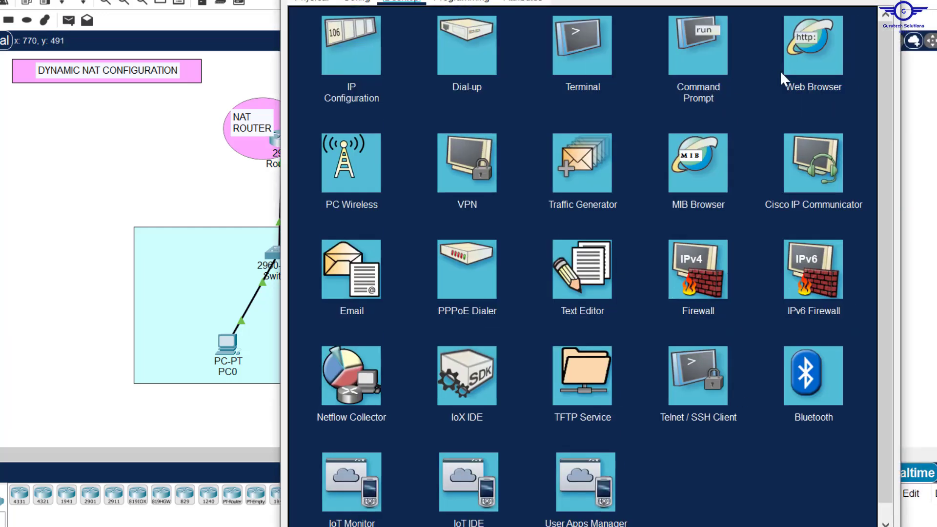
click(704, 63)
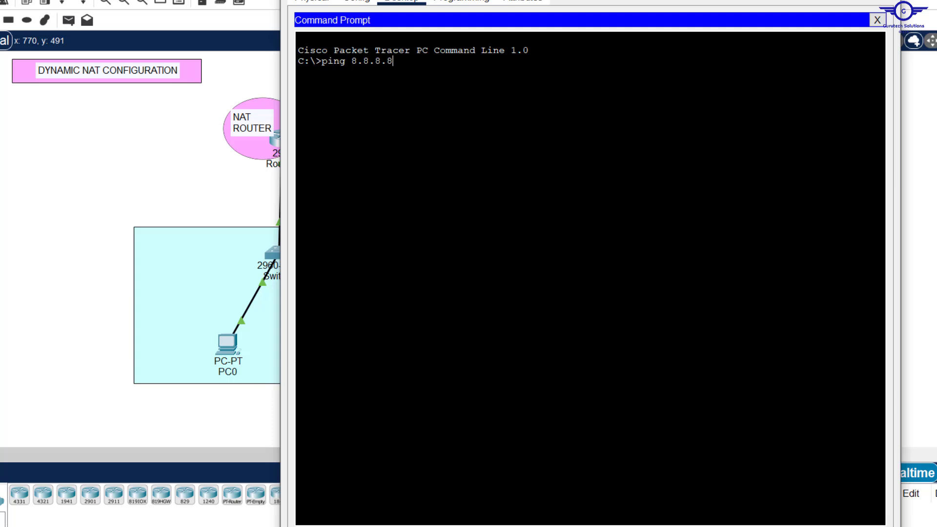
key(Return)
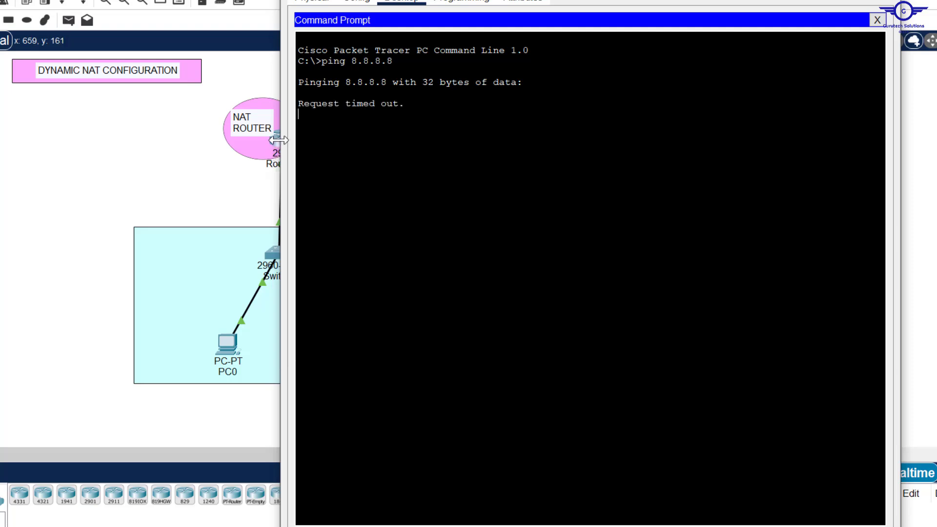
List Router0's NAT translations once more, highlight the entries for PC1's inside local address, and return to the topology.
click(234, 199)
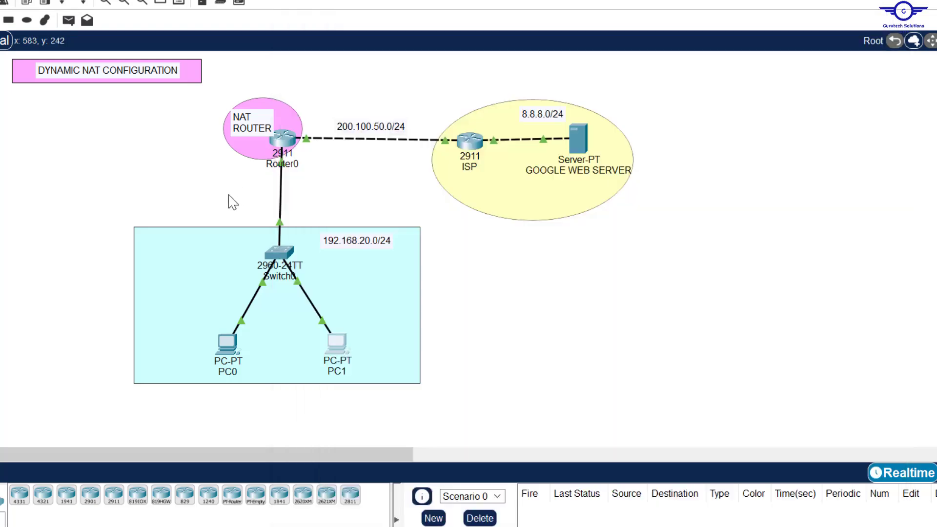
click(283, 142)
key(Up)
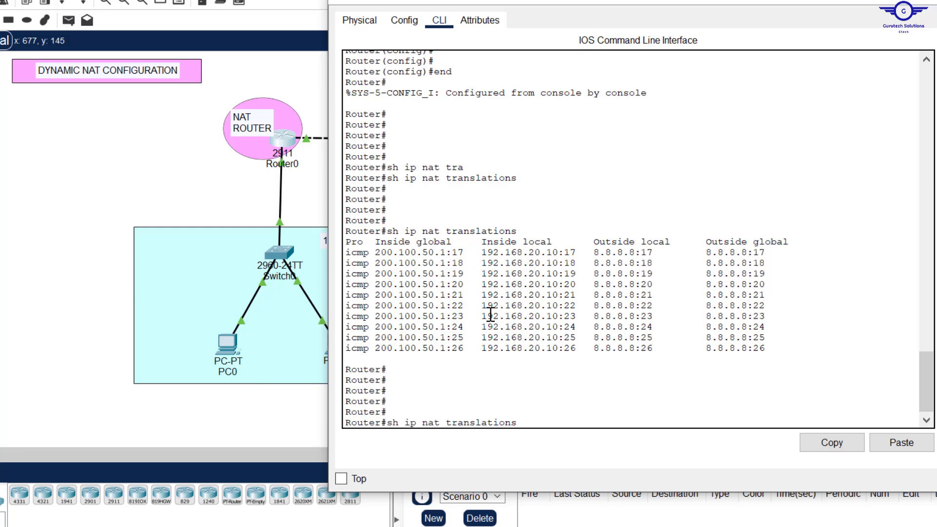
key(Return)
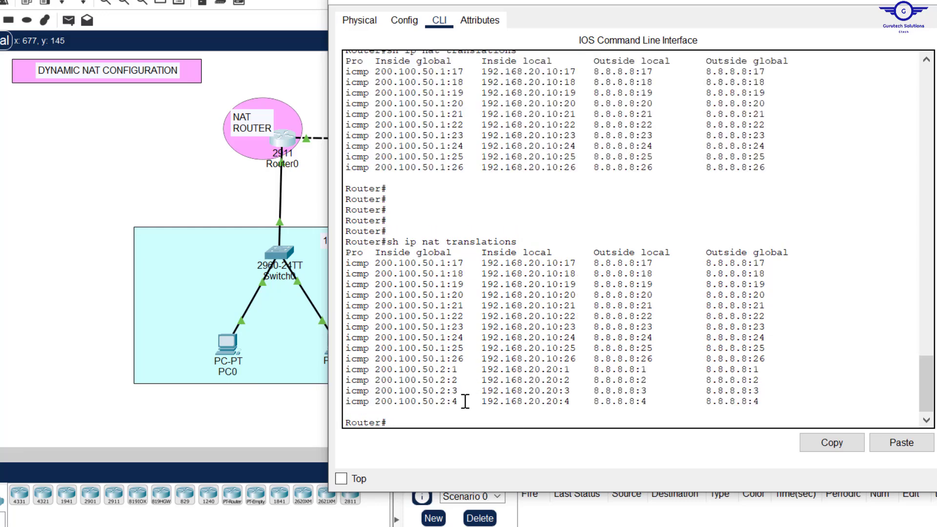
drag(463, 401, 344, 366)
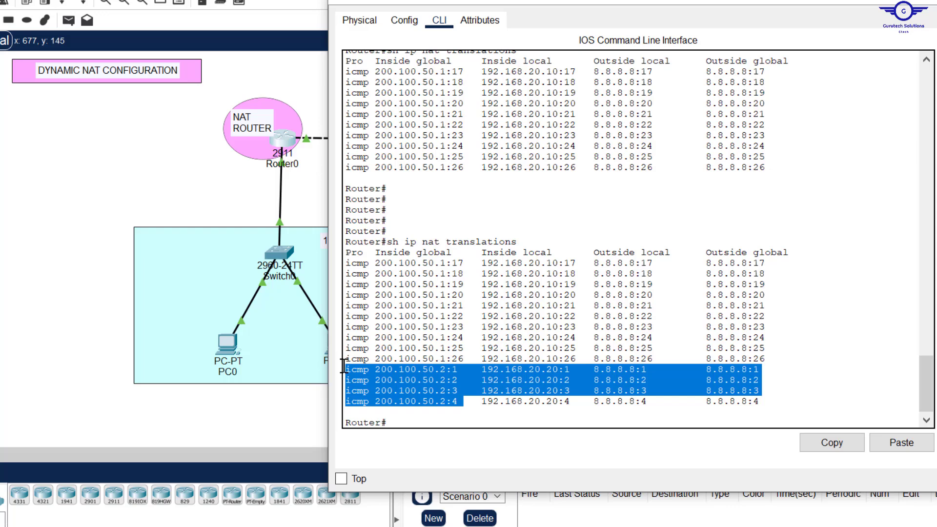
click(230, 204)
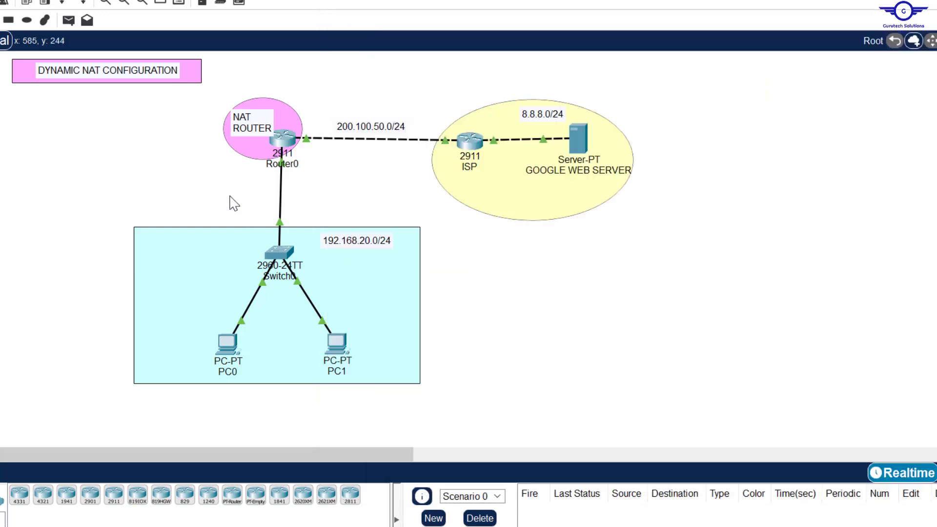